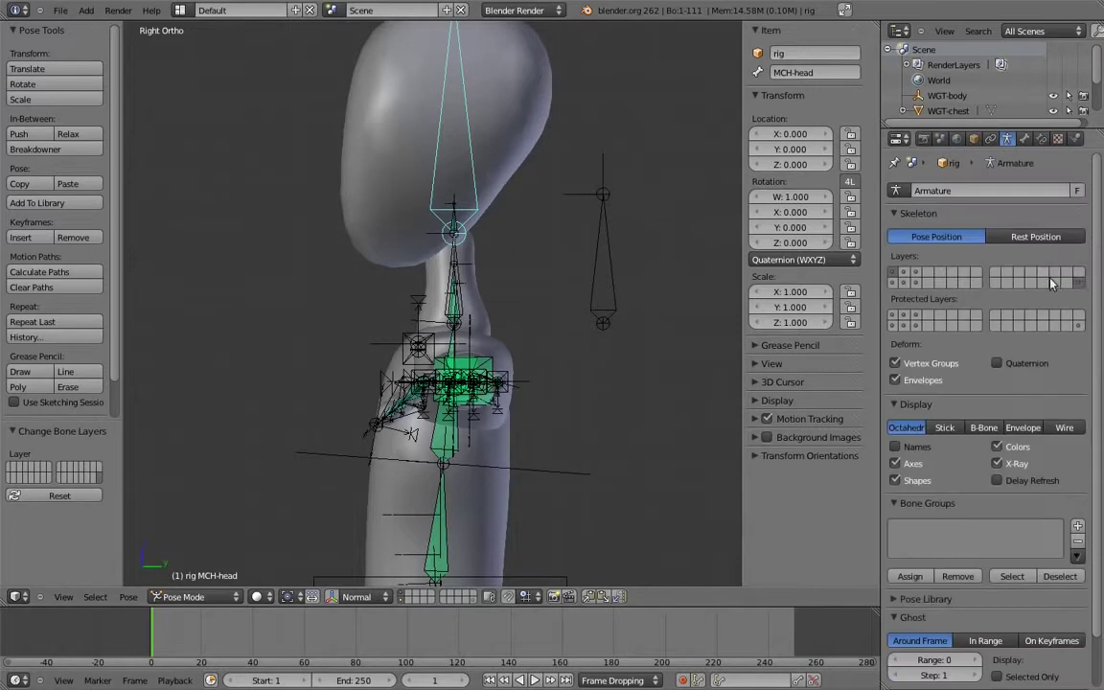
Move the separate head control bone behind the character's head to armature layer 1
{"action": "left_click", "coordinate": [1077, 285], "text": "shift"}
{"action": "left_click", "coordinate": [1077, 285], "text": "shift"}
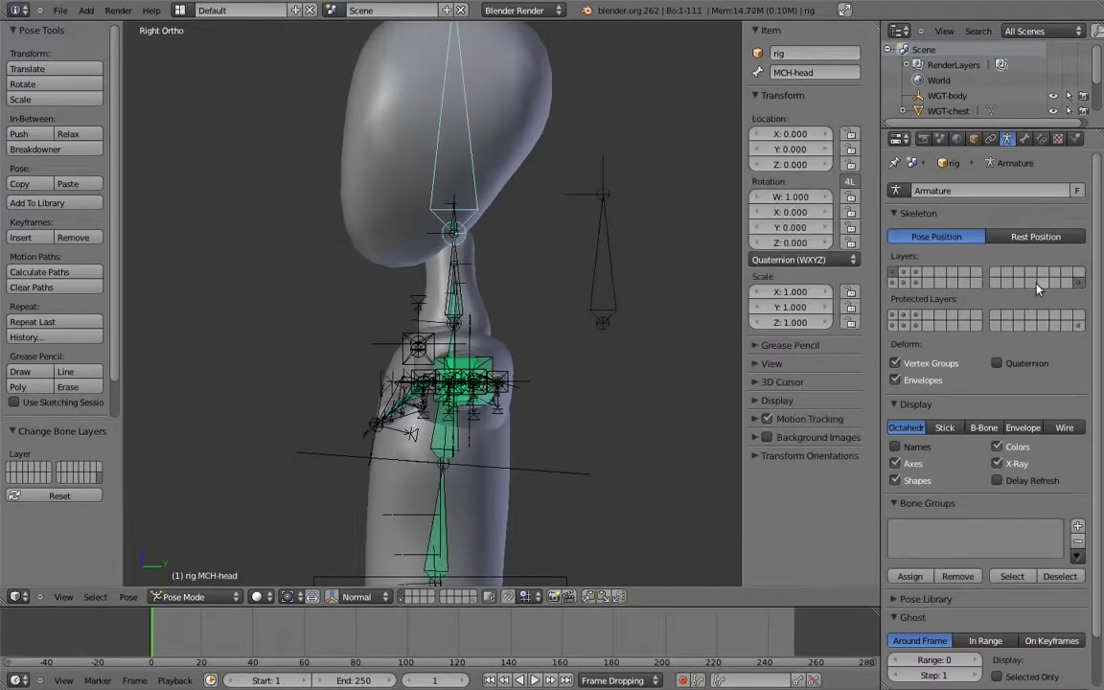
{"action": "right_click", "coordinate": [606, 262]}
{"action": "key", "text": "m"}
{"action": "left_click", "coordinate": [729, 282]}
Move the four small mechanism bones in the neck, including MCH-head_socket, to bone layer 17
{"action": "middle_click_drag", "start_coordinate": [519, 240], "coordinate": [513, 292], "text": "shift"}
{"action": "scroll", "coordinate": [549, 275], "scroll_direction": "up", "scroll_amount": 1}
{"action": "scroll", "coordinate": [549, 280], "scroll_direction": "up", "scroll_amount": 3}
{"action": "scroll", "coordinate": [506, 287], "scroll_direction": "up", "scroll_amount": 1}
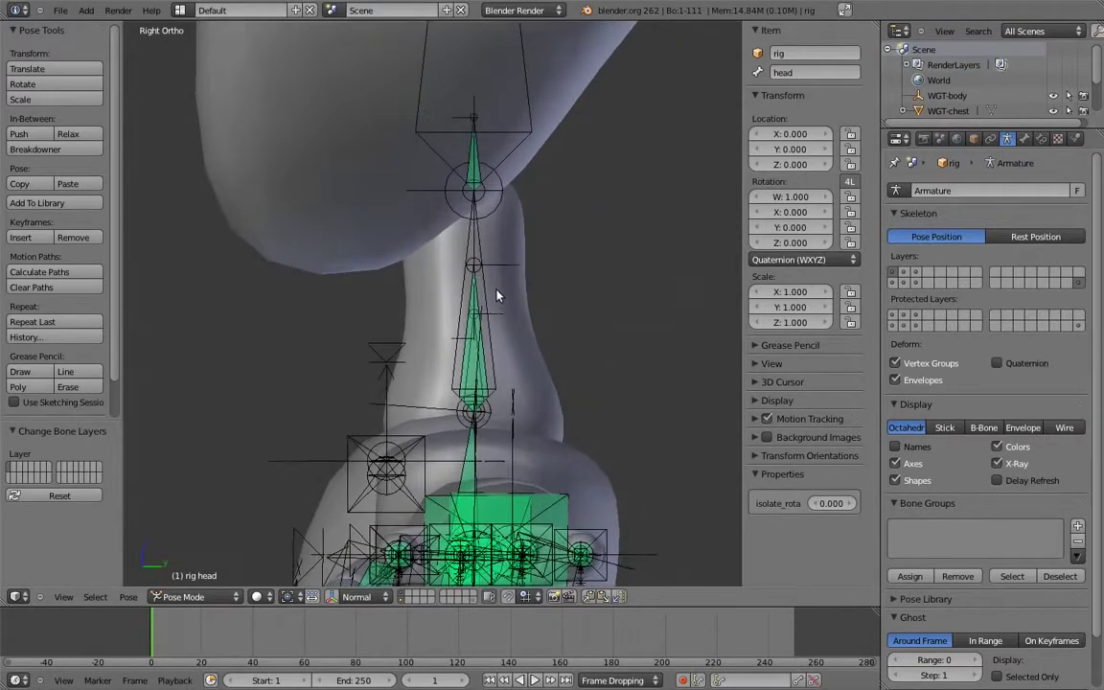
{"action": "right_click", "coordinate": [474, 307]}
{"action": "right_click", "coordinate": [476, 323], "text": "shift"}
{"action": "right_click", "coordinate": [469, 353], "text": "shift"}
{"action": "right_click", "coordinate": [470, 358], "text": "shift"}
{"action": "key", "text": "m"}
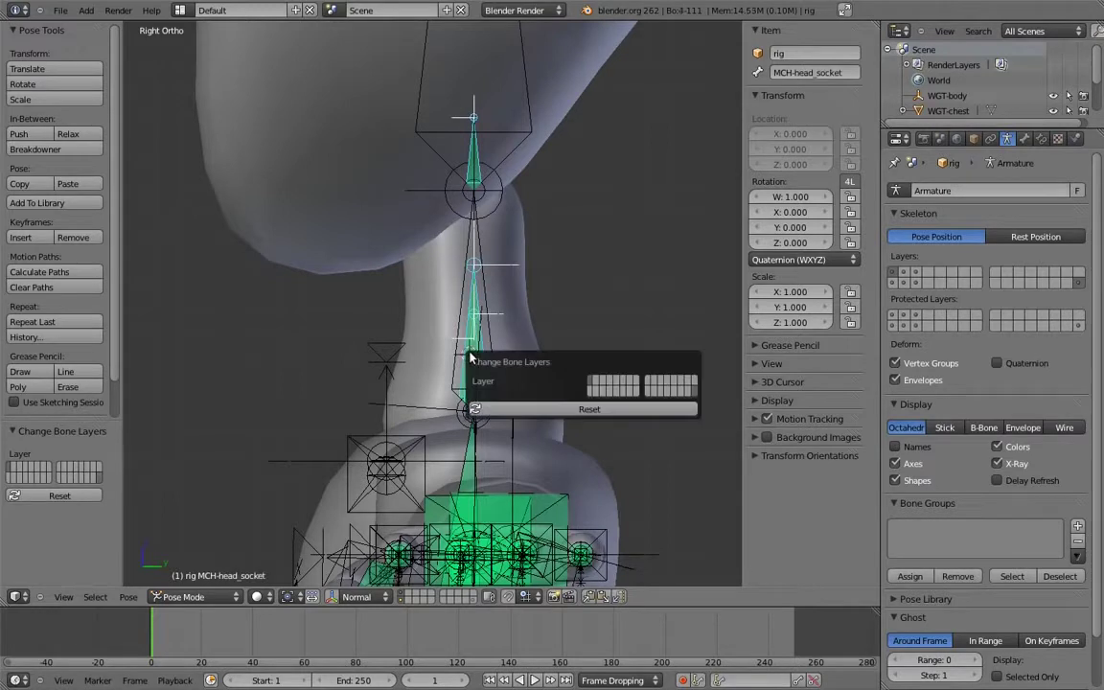
{"action": "left_click", "coordinate": [593, 390]}
In Edit Mode, snap the 3D cursor to the joint at the base of the neck
{"action": "scroll", "coordinate": [581, 323], "scroll_direction": "down", "scroll_amount": 4}
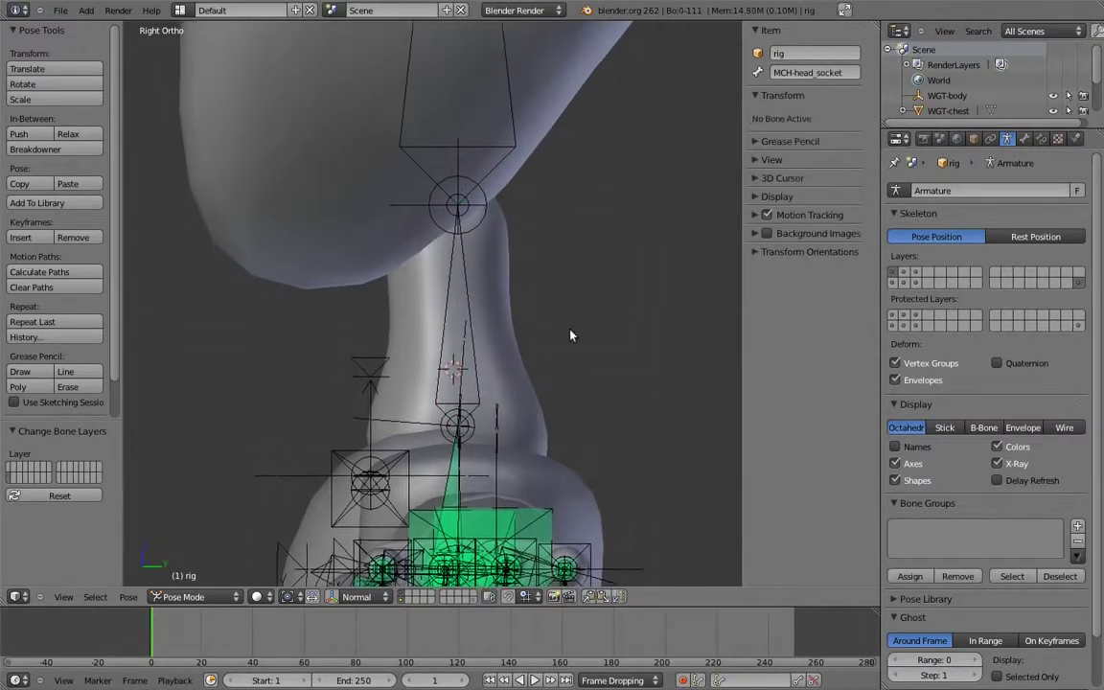
{"action": "middle_click_drag", "start_coordinate": [577, 361], "coordinate": [613, 329], "text": "shift"}
{"action": "scroll", "coordinate": [584, 337], "scroll_direction": "down", "scroll_amount": 1}
{"action": "scroll", "coordinate": [533, 323], "scroll_direction": "up", "scroll_amount": 2}
{"action": "key", "text": "Tab"}
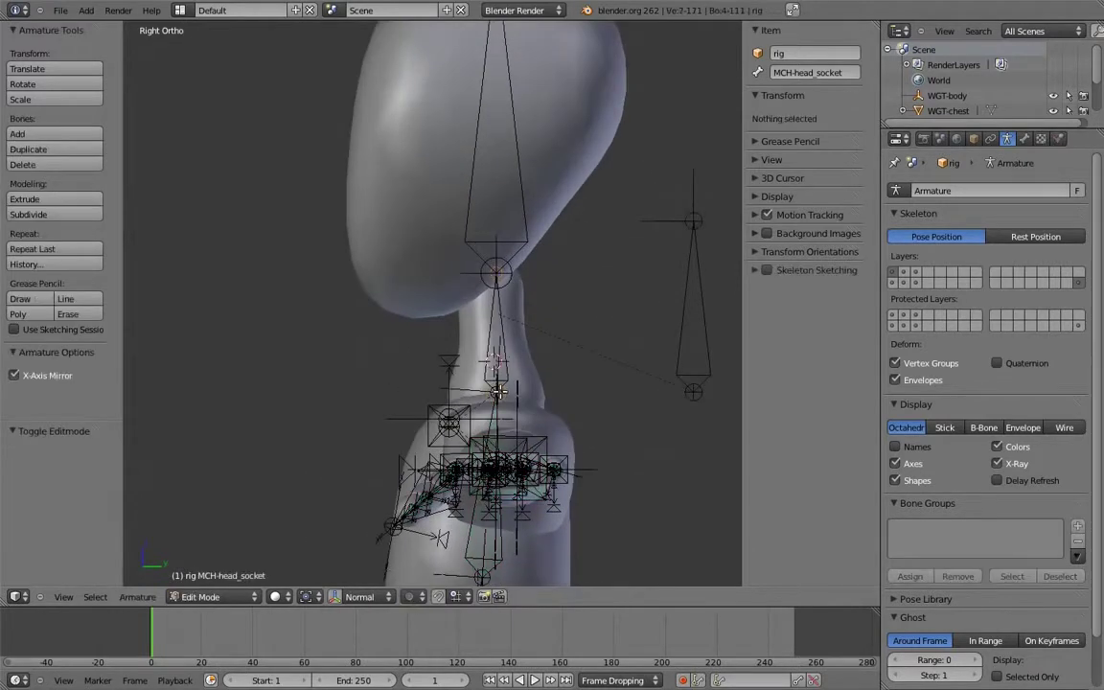
{"action": "right_click", "coordinate": [499, 393]}
{"action": "right_click", "coordinate": [504, 392]}
{"action": "key", "text": "shift+s"}
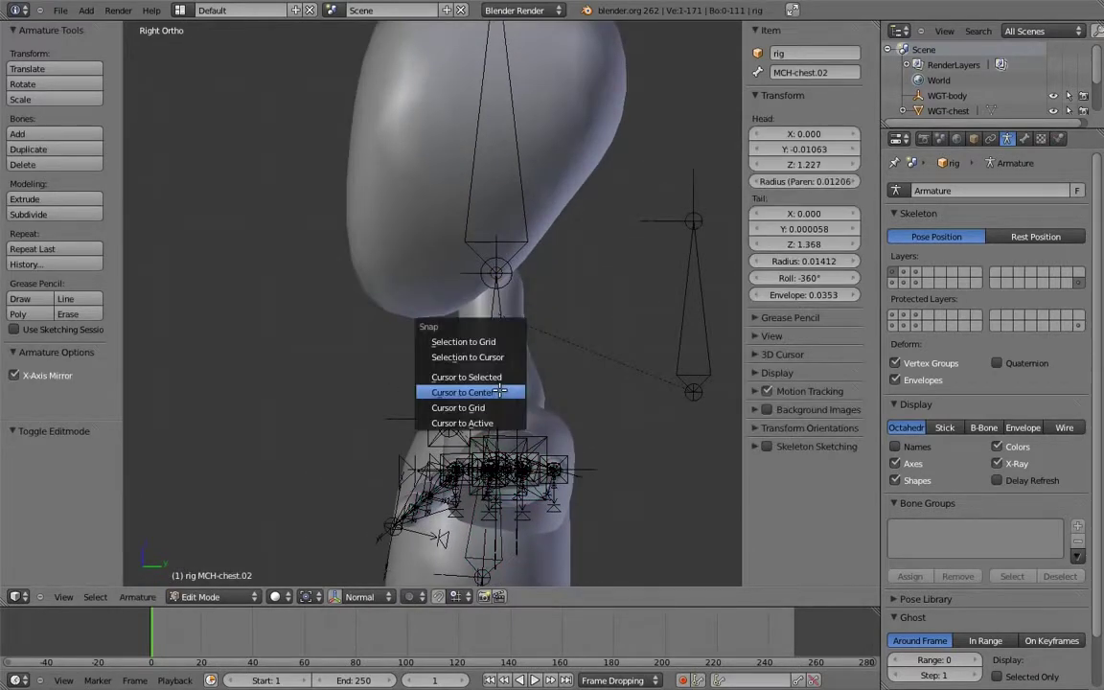
{"action": "left_click", "coordinate": [452, 375]}
Snap the head bone onto the 3D cursor, then return to Pose Mode with the last armature layer hidden
{"action": "right_click", "coordinate": [681, 303]}
{"action": "key", "text": "shift+s"}
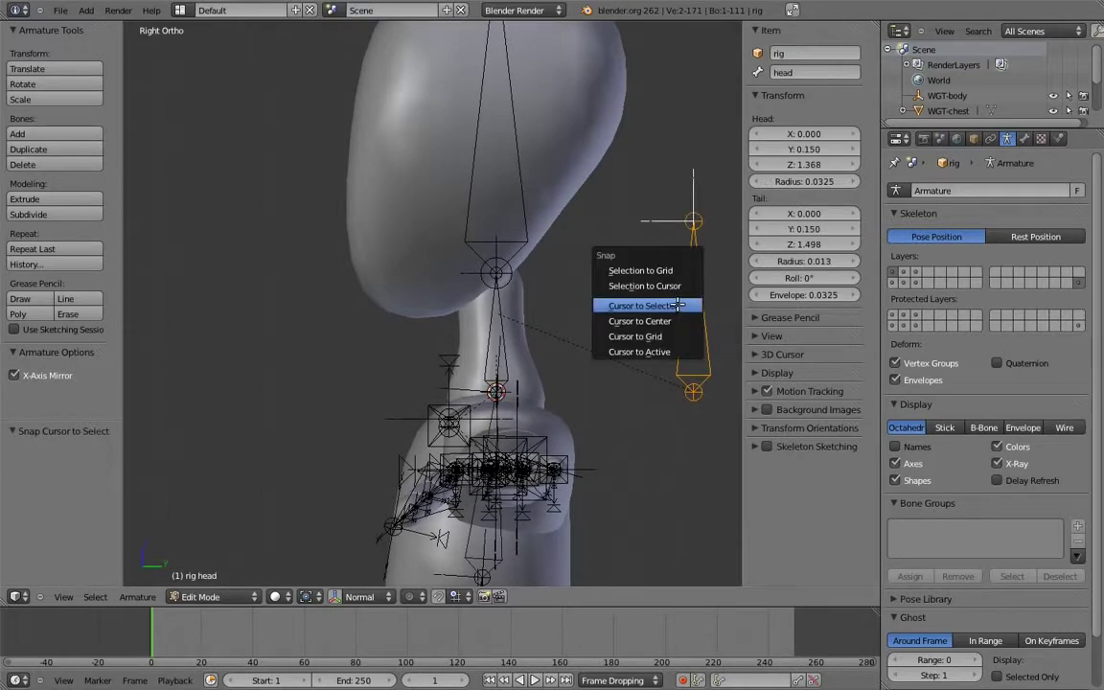
{"action": "left_click", "coordinate": [669, 285]}
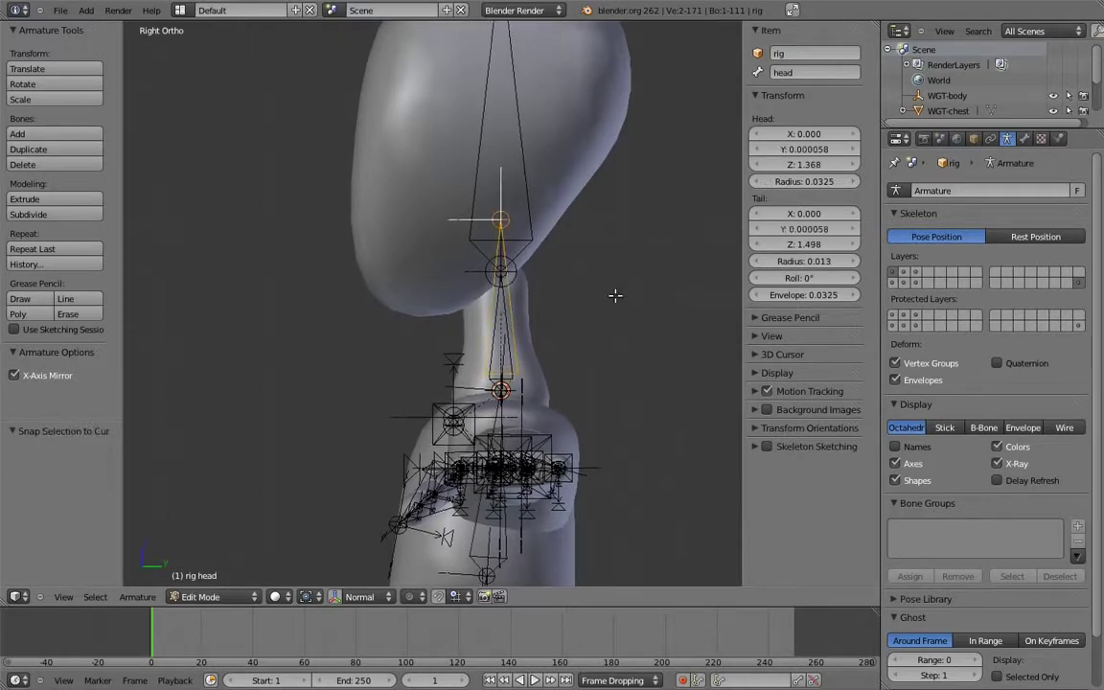
{"action": "key", "text": "ctrl+Tab"}
{"action": "left_click", "coordinate": [1079, 284], "text": "shift"}
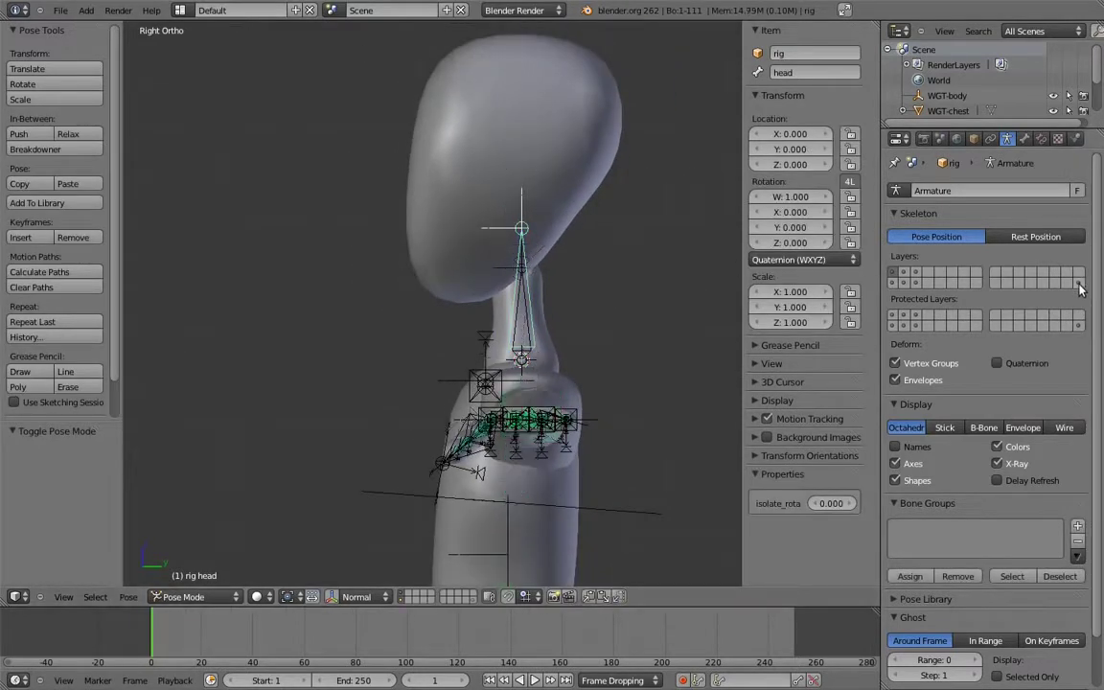
{"action": "middle_click_drag", "start_coordinate": [552, 297], "coordinate": [595, 272], "text": "shift"}
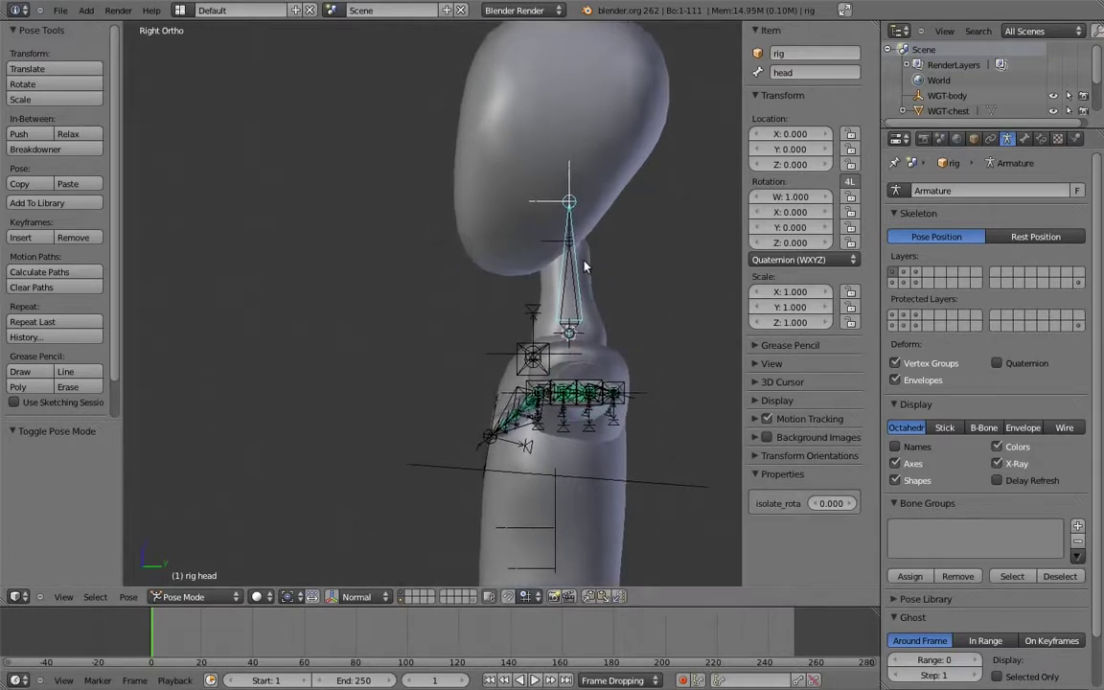
Test-pose the rig by rotating the head about 46° and the chest about -56°, and set the head's isolate_rotation to 1.000
{"action": "scroll", "coordinate": [569, 223], "scroll_direction": "down", "scroll_amount": 2}
{"action": "key", "text": "r"}
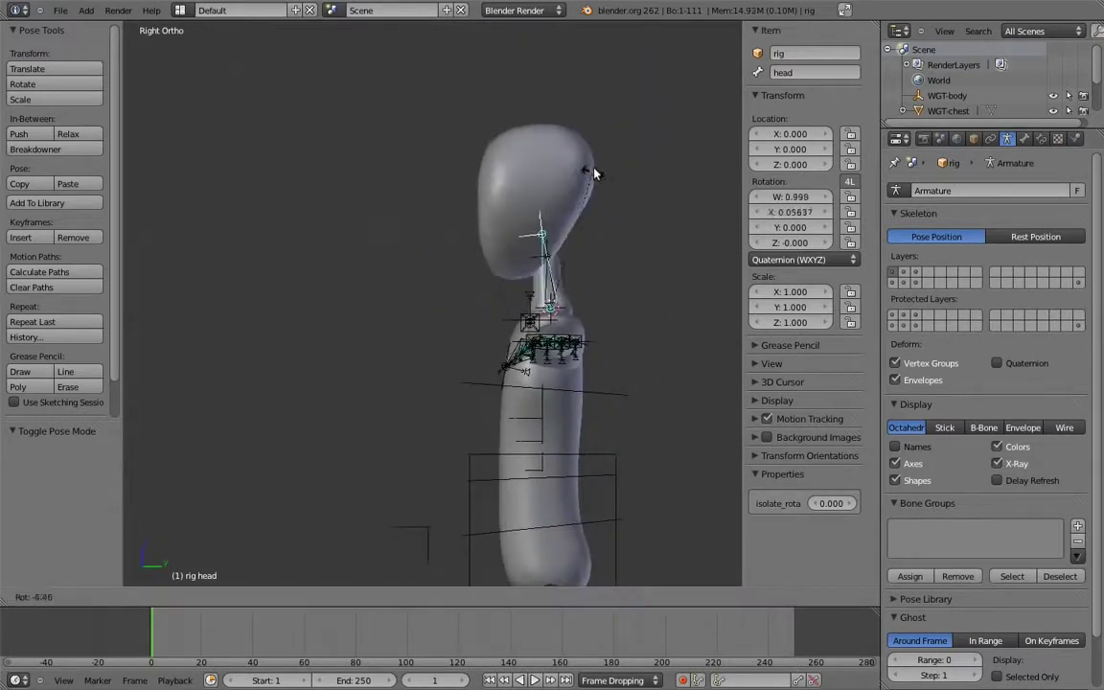
{"action": "left_click", "coordinate": [676, 261]}
{"action": "key", "text": "r"}
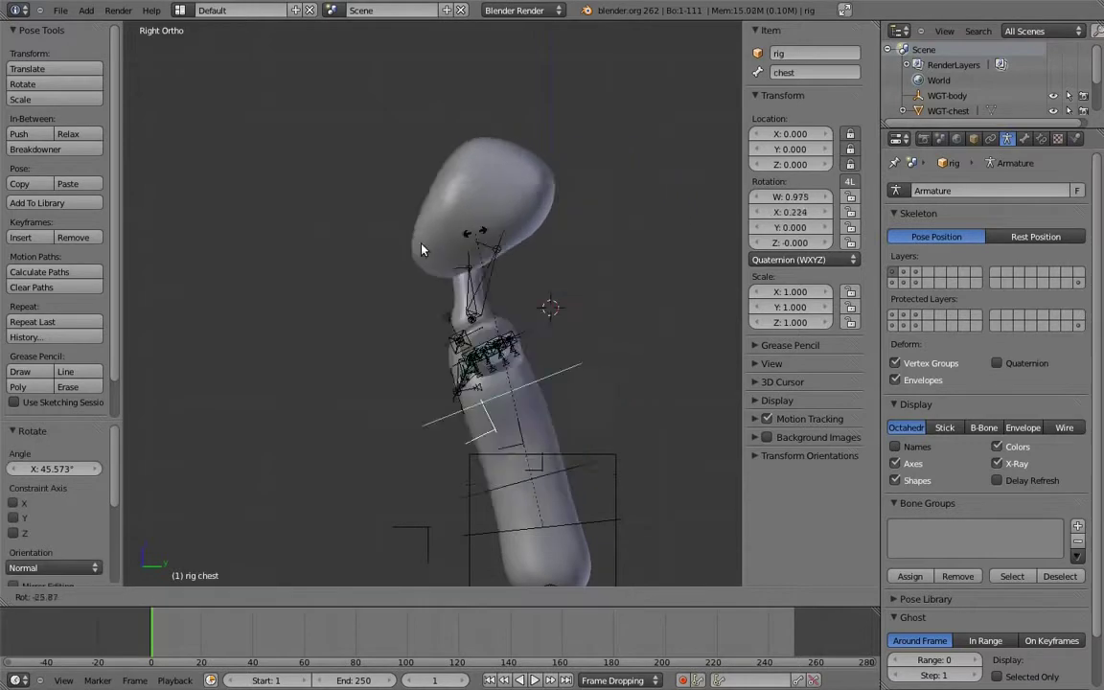
{"action": "left_click", "coordinate": [401, 317]}
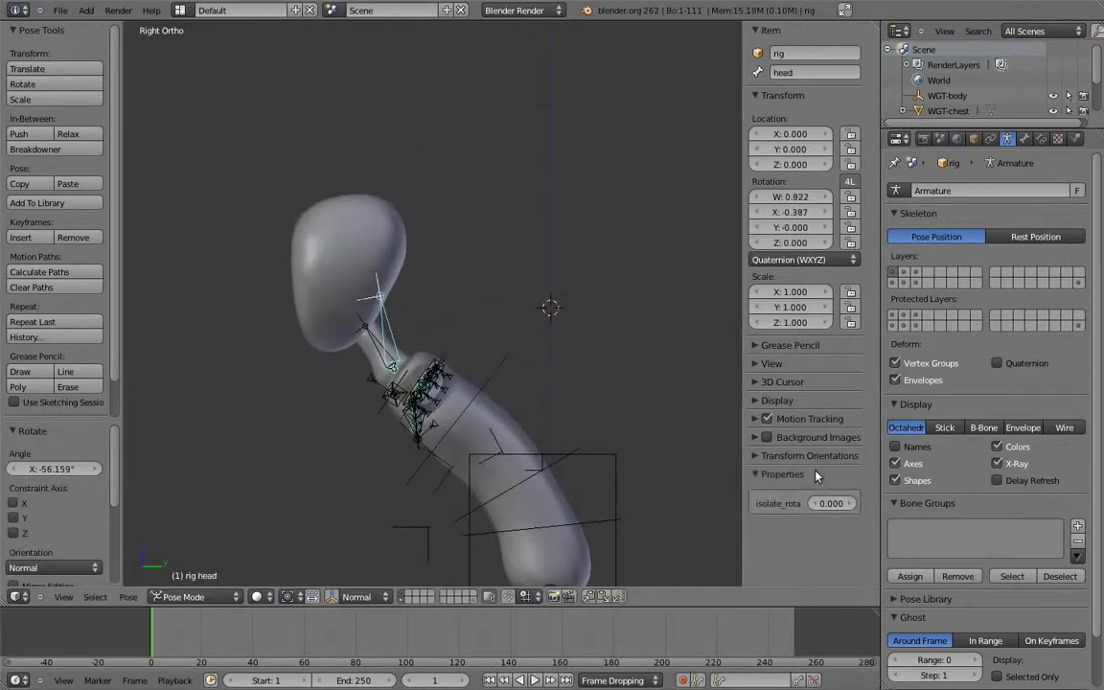
{"action": "left_click_drag", "start_coordinate": [834, 511], "coordinate": [901, 445]}
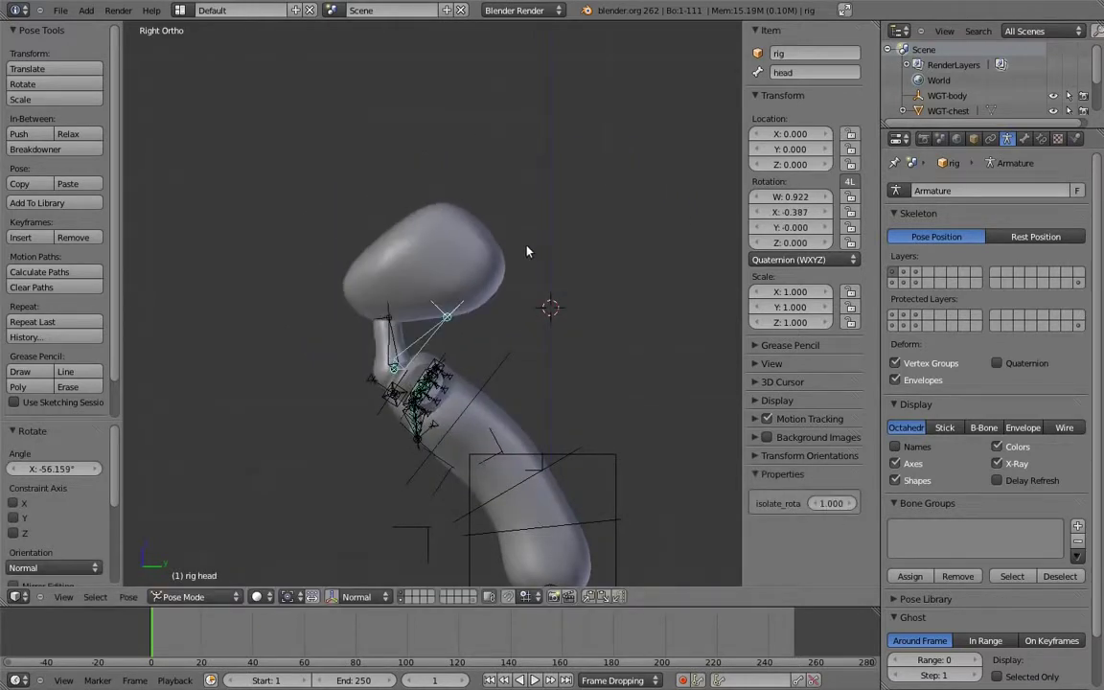
Clear the head bone's rotation and bend the chest about 100° backward to test the isolated head
{"action": "key", "text": "alt+r"}
{"action": "right_click", "coordinate": [500, 368]}
{"action": "key", "text": "r"}
{"action": "left_click", "coordinate": [690, 469]}
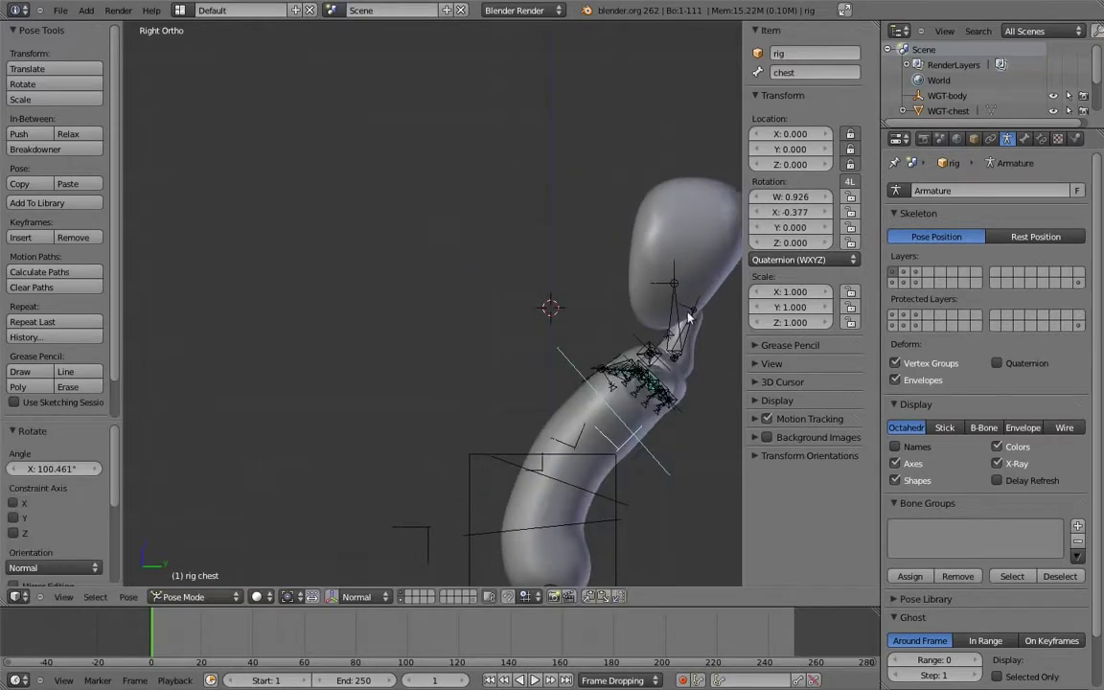
Try rotating the neck bone while the spine is bent backward
{"action": "right_click_drag", "start_coordinate": [691, 311], "coordinate": [691, 301]}
{"action": "key", "text": "r"}
{"action": "right_click", "coordinate": [674, 287]}
{"action": "key", "text": "r"}
{"action": "right_click", "coordinate": [734, 270]}
Lock the X, Y and Z location of the neck and head bones and clear the rotation of all bones
{"action": "left_click_drag", "start_coordinate": [850, 134], "coordinate": [850, 164]}
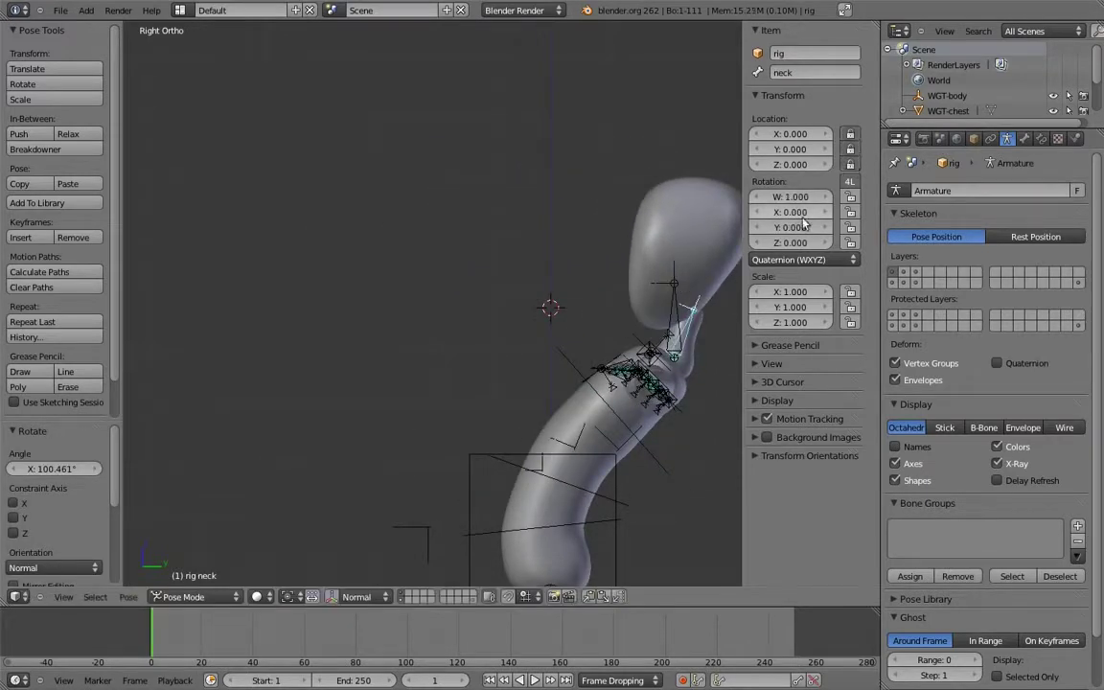
{"action": "right_click", "coordinate": [676, 305]}
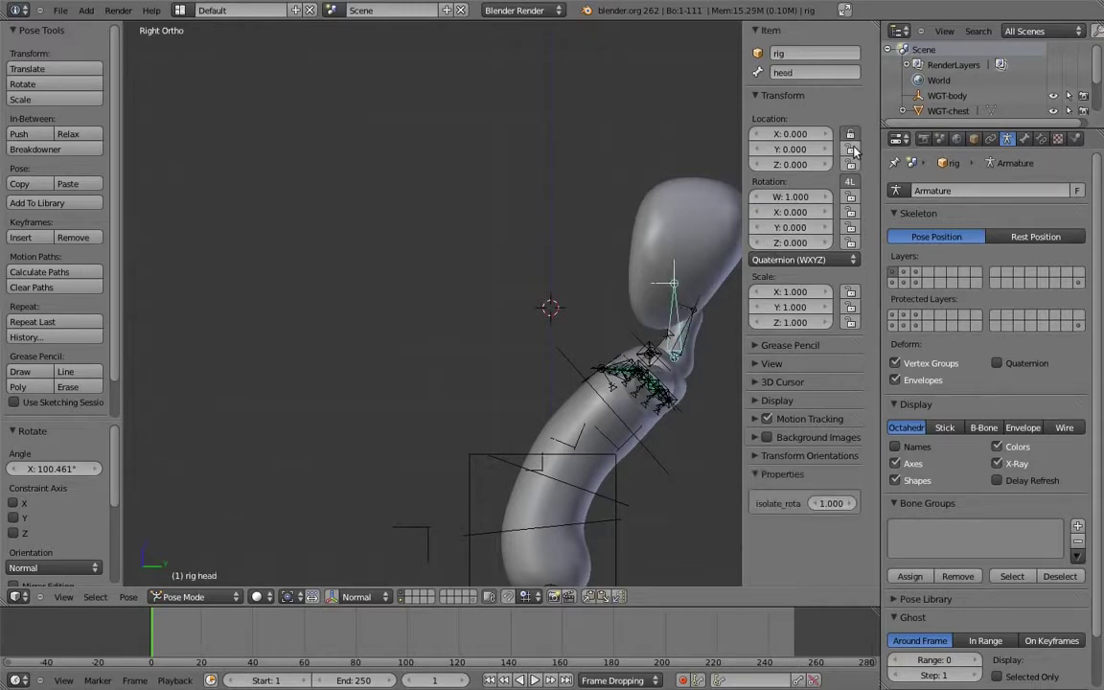
{"action": "key", "text": "a"}
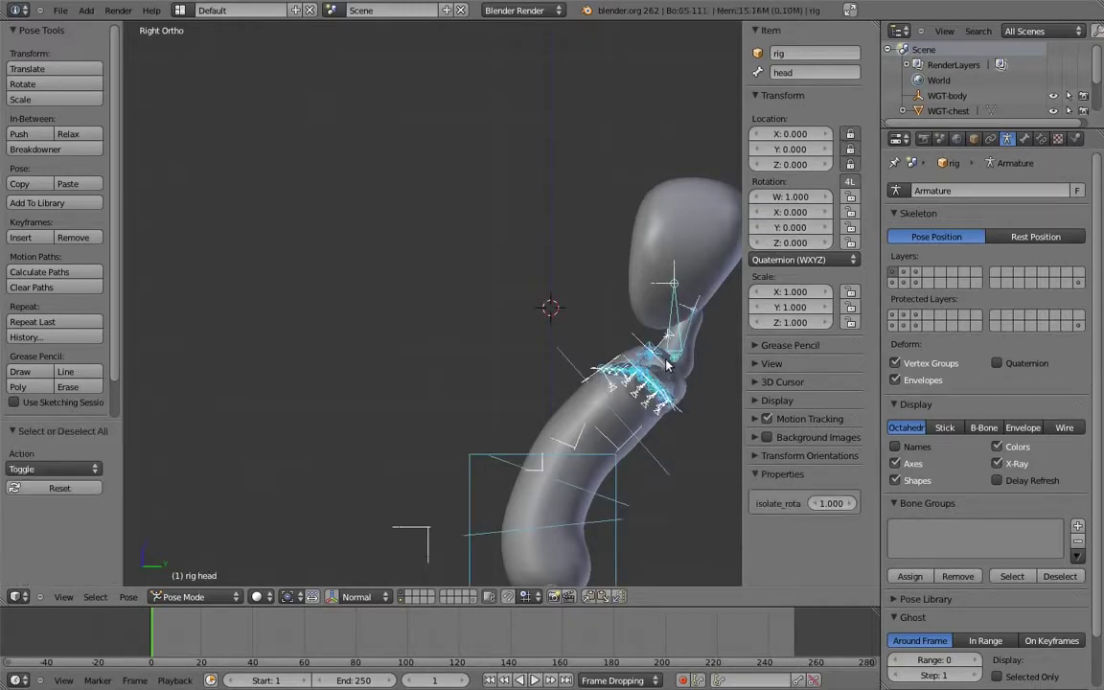
{"action": "key", "text": "alt+r"}
{"action": "key", "text": "a"}
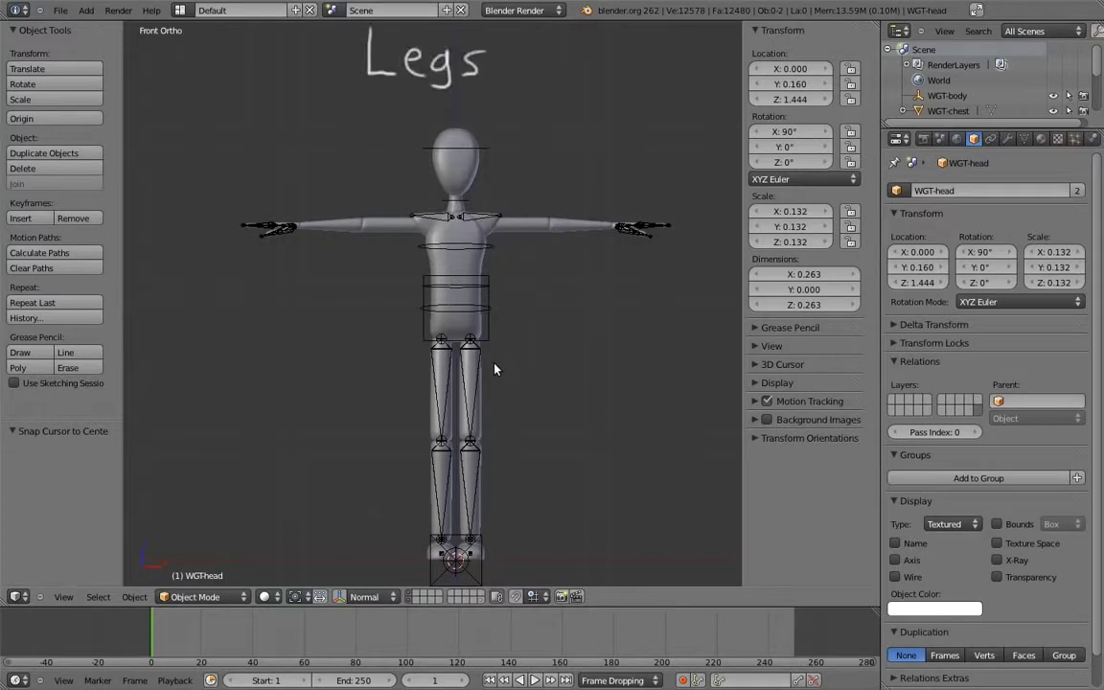
Duplicate the left leg chain of thigh, shin, foot and toe bones in Edit Mode, offset 0.2 along X
{"action": "middle_click_drag", "start_coordinate": [495, 369], "coordinate": [487, 302], "text": "shift"}
{"action": "left_click", "coordinate": [487, 302]}
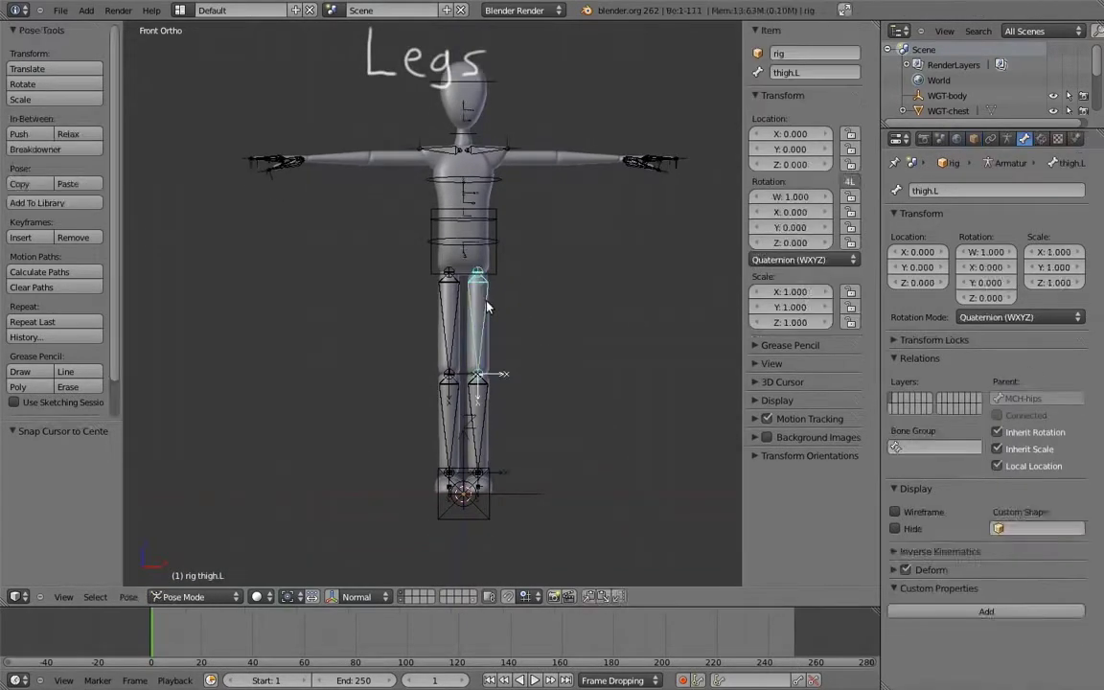
{"action": "key", "text": "Tab"}
{"action": "scroll", "coordinate": [505, 290], "scroll_direction": "up", "scroll_amount": 3}
{"action": "middle_click_drag", "start_coordinate": [557, 403], "coordinate": [573, 263], "text": "shift"}
{"action": "middle_click_drag", "start_coordinate": [573, 262], "coordinate": [470, 351]}
{"action": "scroll", "coordinate": [470, 356], "scroll_direction": "up", "scroll_amount": 3}
{"action": "right_click", "coordinate": [510, 412], "text": "shift"}
{"action": "right_click", "coordinate": [446, 391], "text": "shift"}
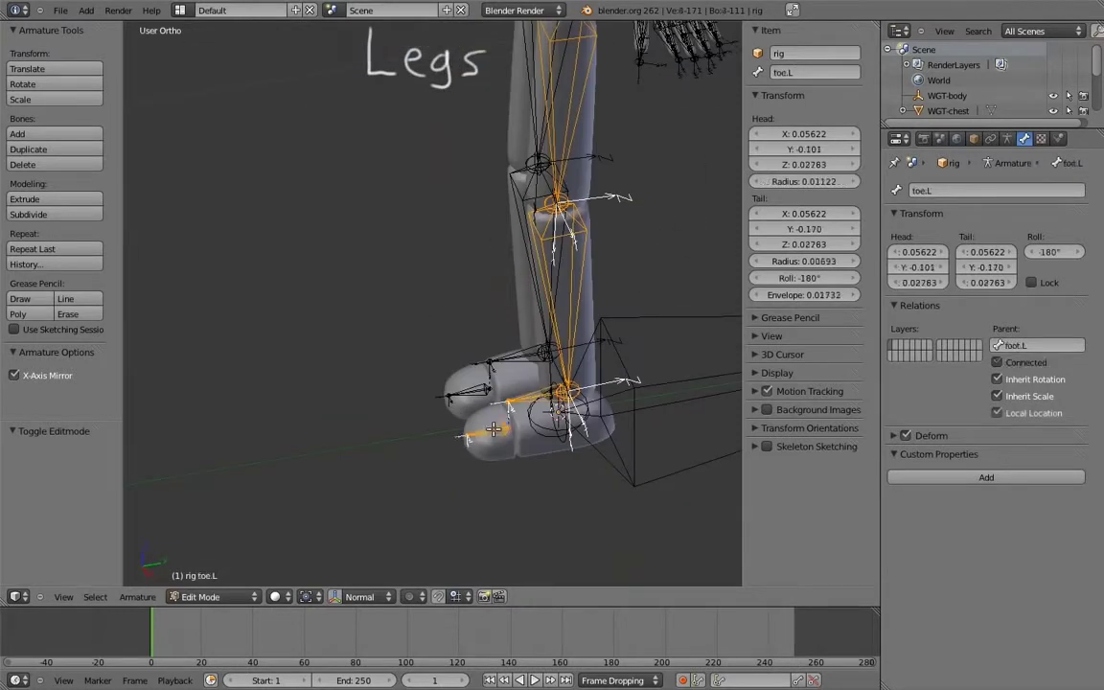
{"action": "key", "text": "KP_1"}
{"action": "scroll", "coordinate": [572, 250], "scroll_direction": "down", "scroll_amount": 3}
{"action": "scroll", "coordinate": [572, 250], "scroll_direction": "down", "scroll_amount": 2}
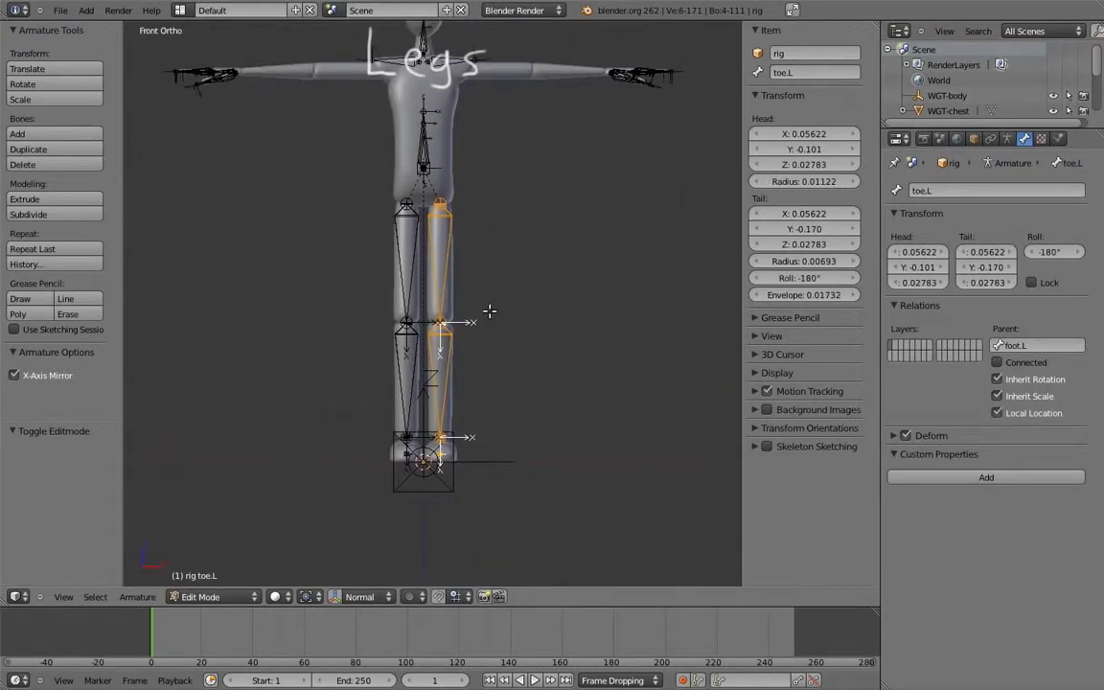
{"action": "key", "text": "shift+d"}
{"action": "key", "text": "x"}
{"action": "left_click", "coordinate": [542, 305]}
Duplicate the copied left leg chain once more, offset another 0.2 along X
{"action": "key", "text": "shift+d"}
{"action": "key", "text": "x"}
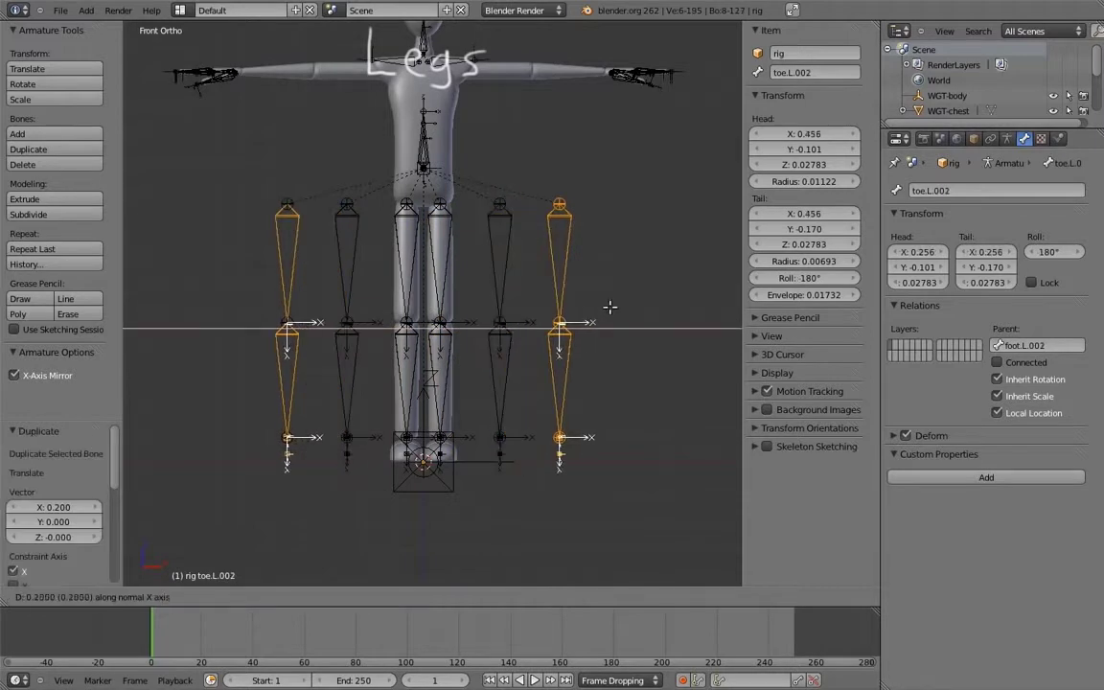
{"action": "left_click", "coordinate": [553, 280]}
Rename the thigh bone of the first copied left leg chain to thigh.fk.L
{"action": "right_click", "coordinate": [509, 249]}
{"action": "left_click", "coordinate": [820, 75]}
{"action": "key", "text": "End"}
{"action": "key", "text": "BackSpace"}
{"action": "key", "text": "BackSpace"}
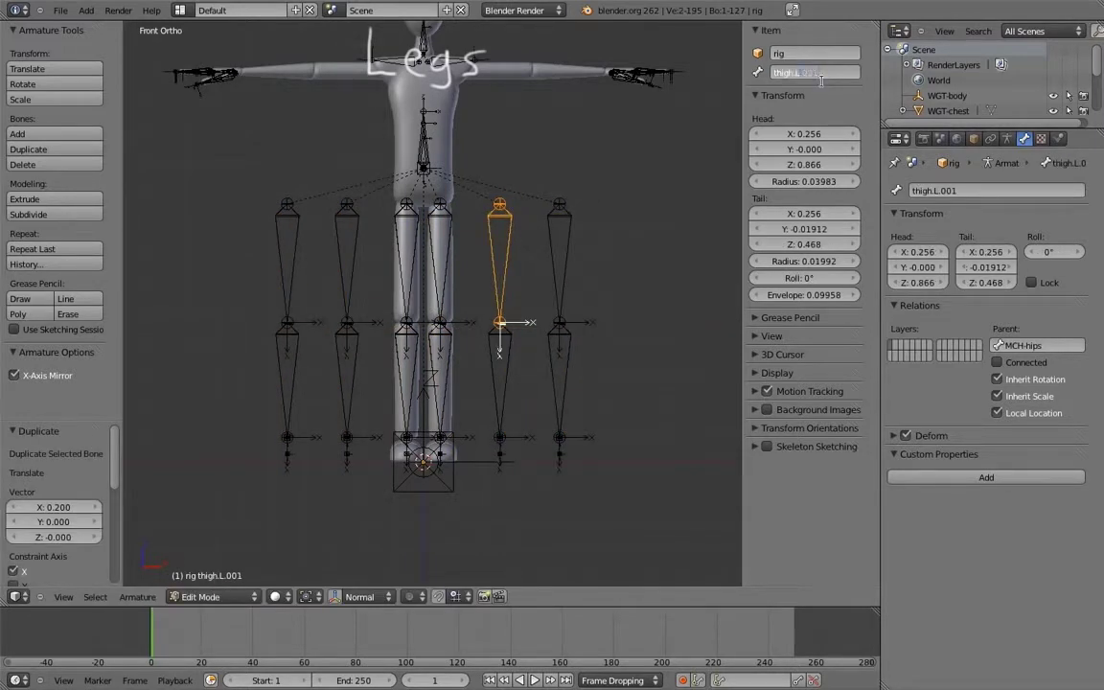
{"action": "key", "text": "Return"}
Rename the shin bone of the first copied left leg chain to shin.fk.L
{"action": "right_click", "coordinate": [499, 378]}
{"action": "left_click", "coordinate": [833, 73]}
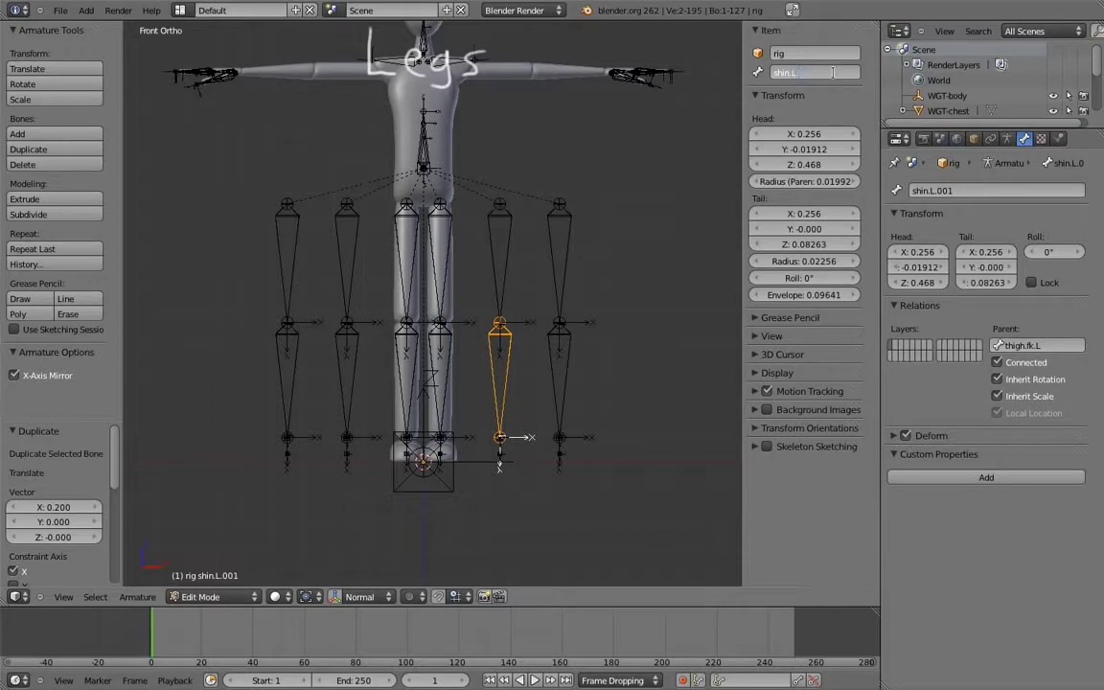
{"action": "type", "text": "fk."}
{"action": "key", "text": "Return"}
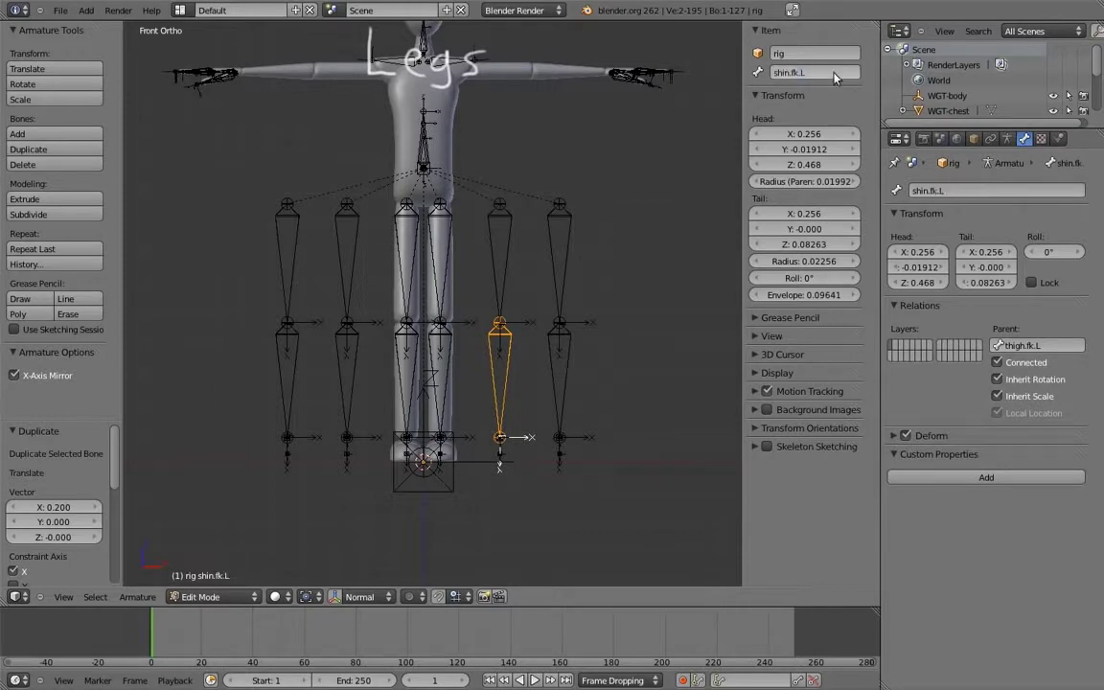
Rename the toe bone of the outermost right leg chain to toe.ik.R
{"action": "middle_click_drag", "start_coordinate": [554, 421], "coordinate": [559, 387]}
{"action": "scroll", "coordinate": [559, 387], "scroll_direction": "up", "scroll_amount": 5}
{"action": "middle_click_drag", "start_coordinate": [628, 344], "coordinate": [594, 378]}
{"action": "right_click", "coordinate": [667, 370]}
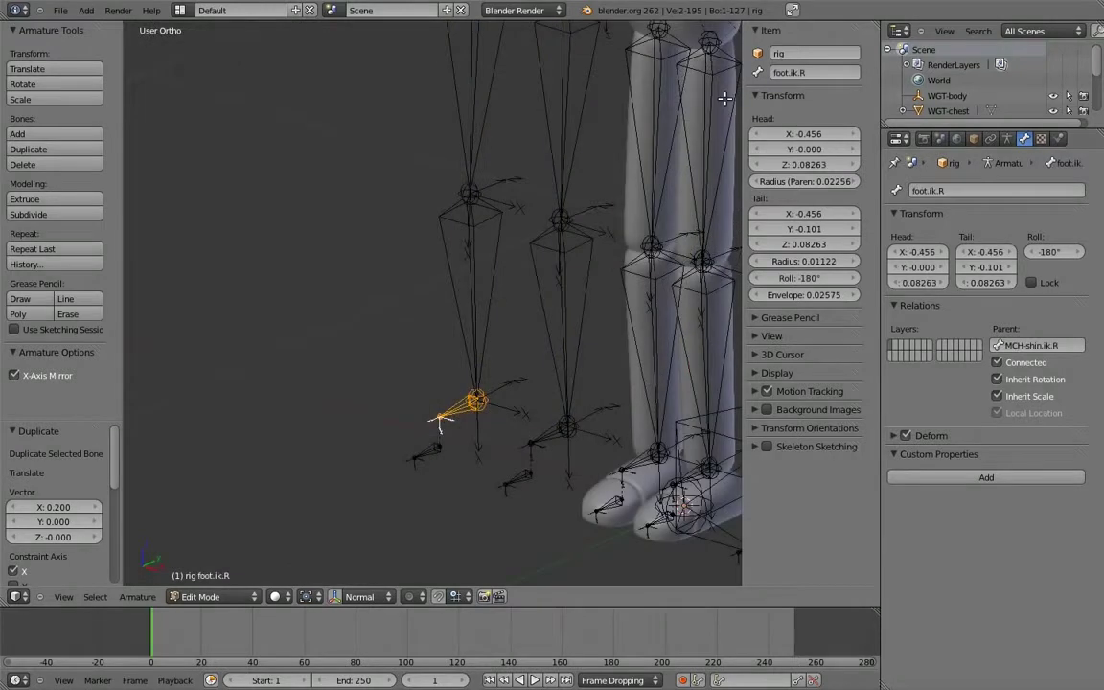
{"action": "right_click", "coordinate": [432, 447]}
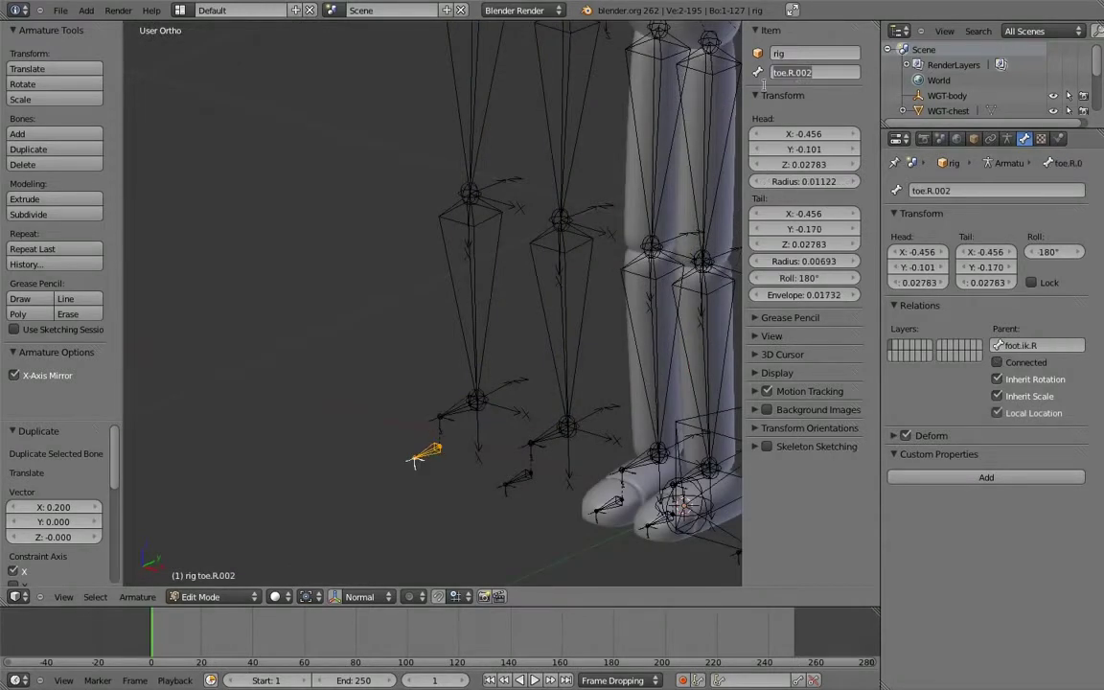
{"action": "key", "text": "Right"}
{"action": "key", "text": "Return"}
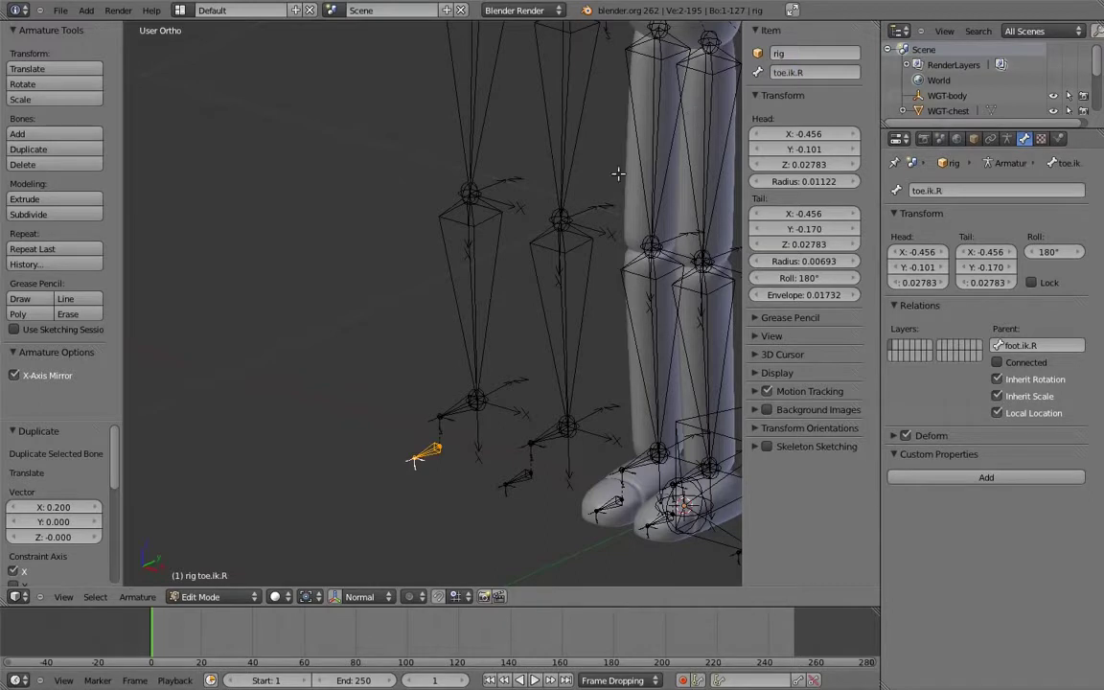
Show the last armature layer and extrude a bone about 0.09 straight up from the head of thigh.fk.L
{"action": "key", "text": "KP_1"}
{"action": "scroll", "coordinate": [516, 203], "scroll_direction": "down", "scroll_amount": 3}
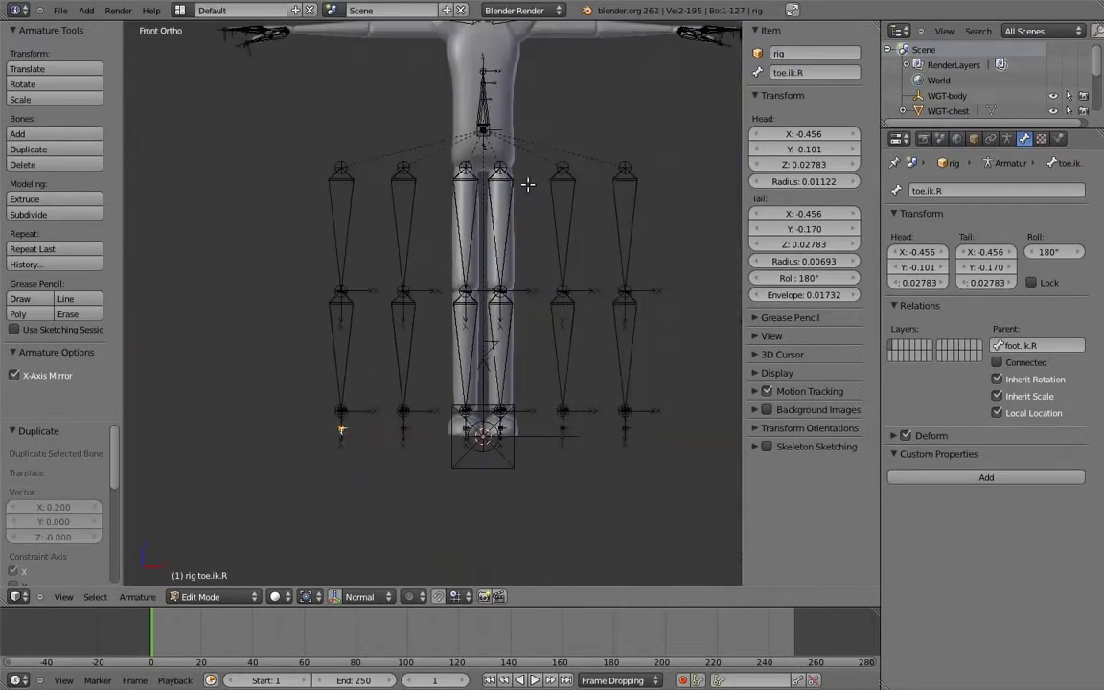
{"action": "middle_click_drag", "start_coordinate": [518, 192], "coordinate": [567, 269], "text": "shift"}
{"action": "scroll", "coordinate": [569, 268], "scroll_direction": "up", "scroll_amount": 5}
{"action": "left_click", "coordinate": [1006, 139]}
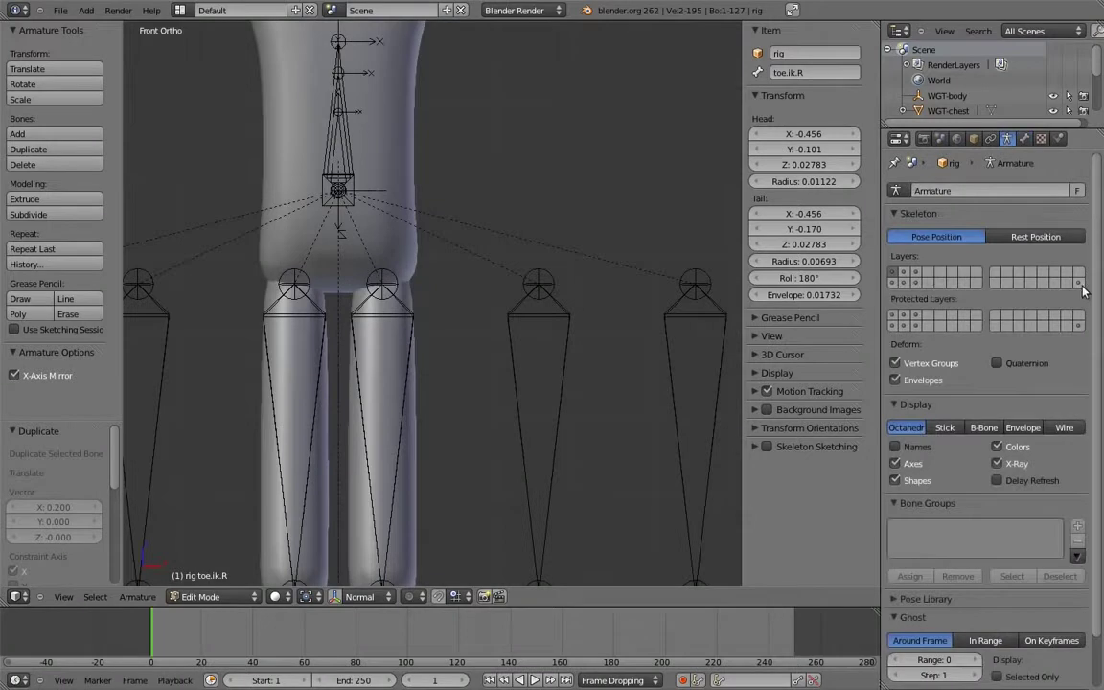
{"action": "right_click", "coordinate": [543, 280]}
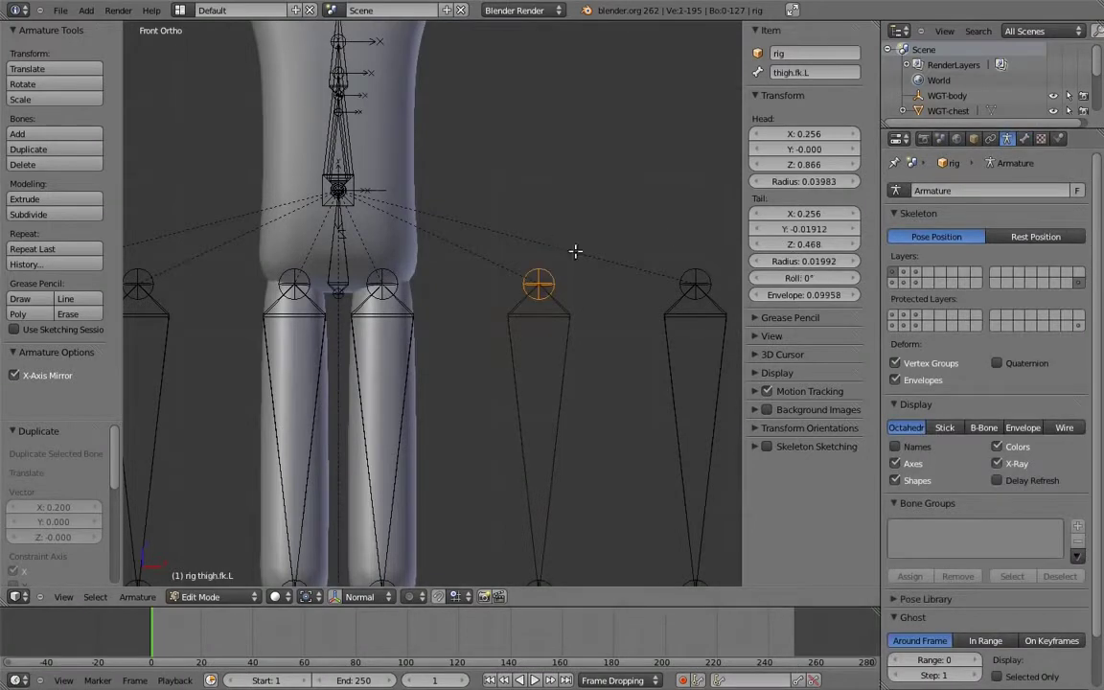
{"action": "key", "text": "e"}
{"action": "left_click", "coordinate": [574, 202]}
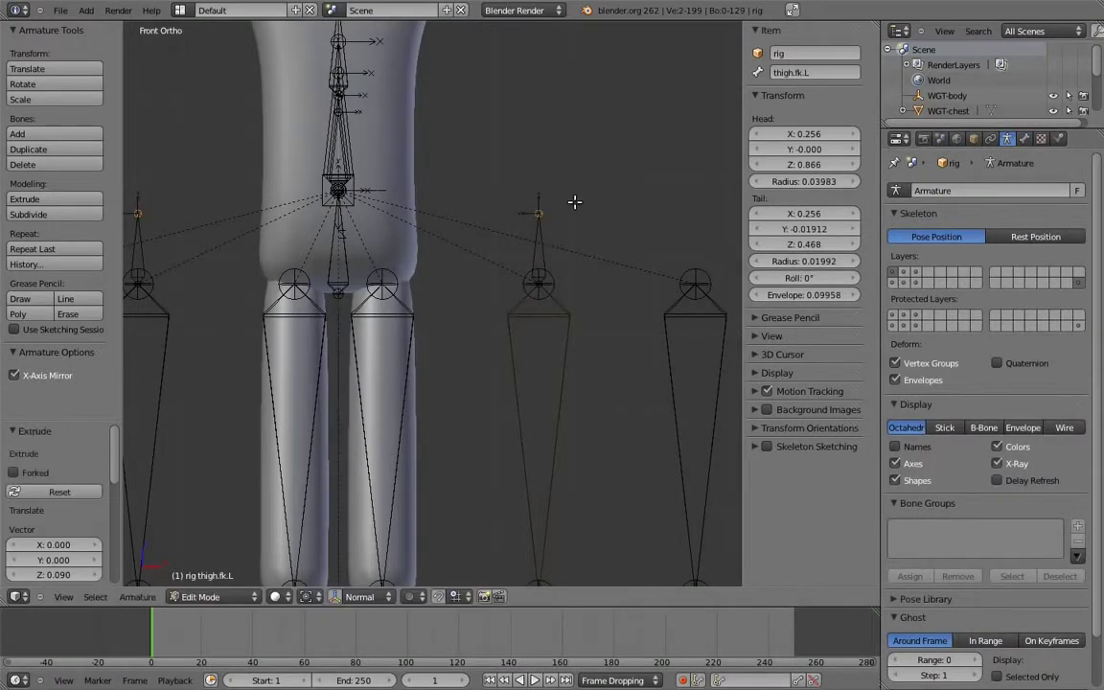
Extrude a second, shorter bone about 0.05 upward along Z from the head of thigh.fk.L
{"action": "right_click", "coordinate": [547, 278]}
{"action": "key", "text": "e"}
{"action": "key", "text": "z"}
{"action": "left_click", "coordinate": [569, 236]}
{"action": "middle_click_drag", "start_coordinate": [569, 236], "coordinate": [528, 251], "text": "shift"}
{"action": "middle_click_drag", "start_coordinate": [528, 260], "coordinate": [530, 303], "text": "ctrl"}
Rename the shorter bone above thigh.fk.L to MCH-leg_socket.L
{"action": "right_click", "coordinate": [544, 251]}
{"action": "left_click", "coordinate": [794, 73]}
{"action": "type", "text": "MCH-leg_socket"}
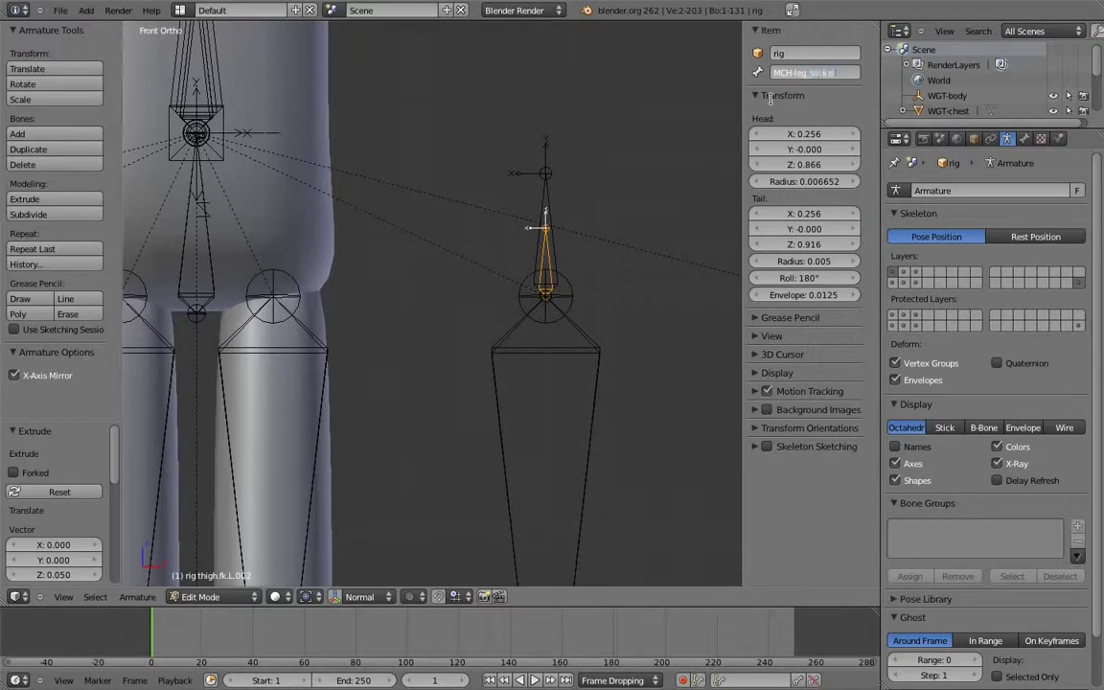
{"action": "type", "text": ".L"}
{"action": "key", "text": "Return"}
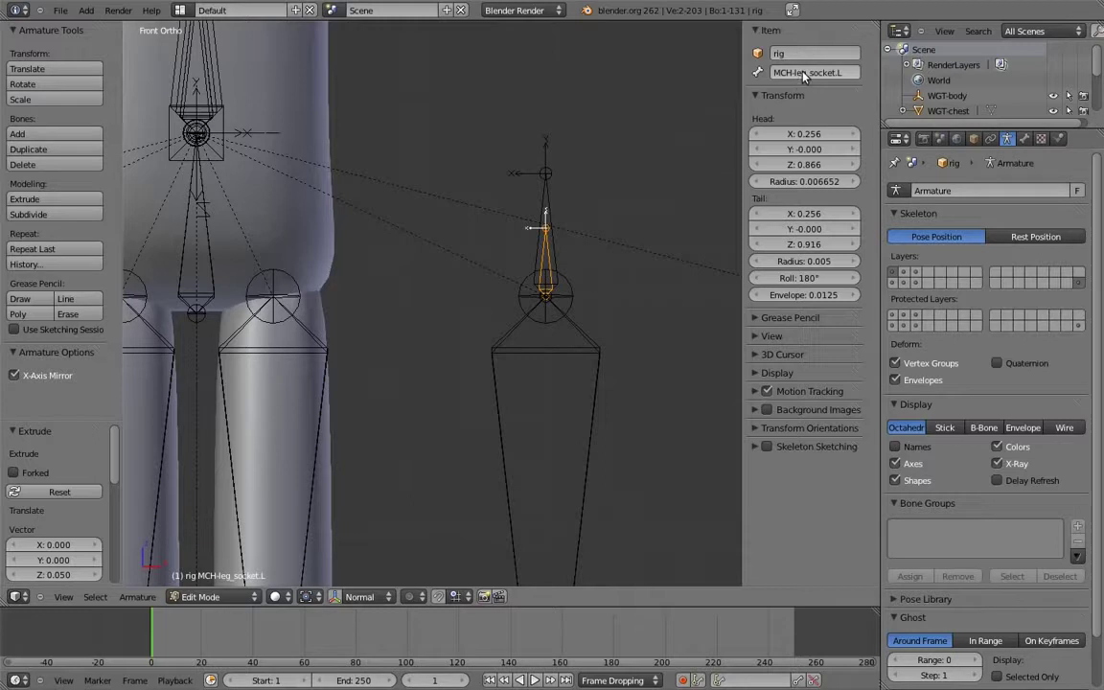
Rename the longer bone above thigh.fk.L to MCH-leg_parent.L
{"action": "right_click", "coordinate": [543, 192]}
{"action": "left_click", "coordinate": [789, 74]}
{"action": "type", "text": "MCH-leg_socket.L"}
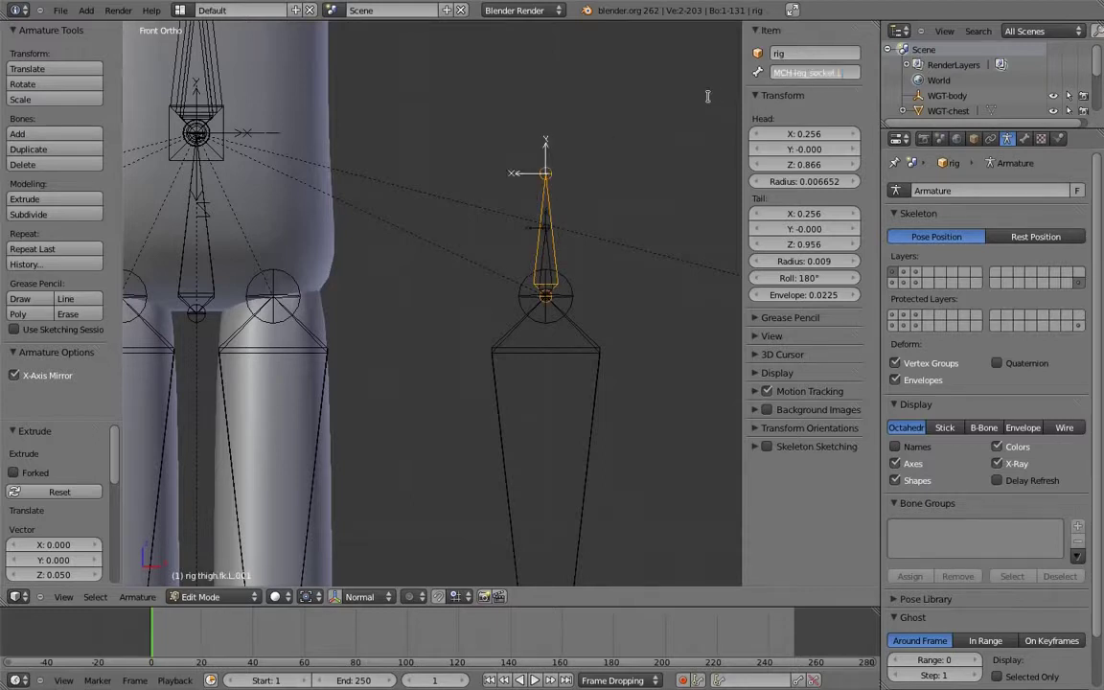
{"action": "type", "text": "parent"}
{"action": "key", "text": "Return"}
Parent MCH-leg_socket.L to the root bone, keeping its offset
{"action": "scroll", "coordinate": [608, 301], "scroll_direction": "down", "scroll_amount": 4}
{"action": "middle_click_drag", "start_coordinate": [652, 412], "coordinate": [656, 374], "text": "shift"}
{"action": "scroll", "coordinate": [628, 257], "scroll_direction": "down", "scroll_amount": 2}
{"action": "right_click", "coordinate": [684, 357]}
{"action": "key", "text": "ctrl+p"}
{"action": "left_click", "coordinate": [612, 322]}
Parent the short mechanism bone above the left FK leg to MCH-hips, keeping its offset
{"action": "scroll", "coordinate": [578, 330], "scroll_direction": "up", "scroll_amount": 3}
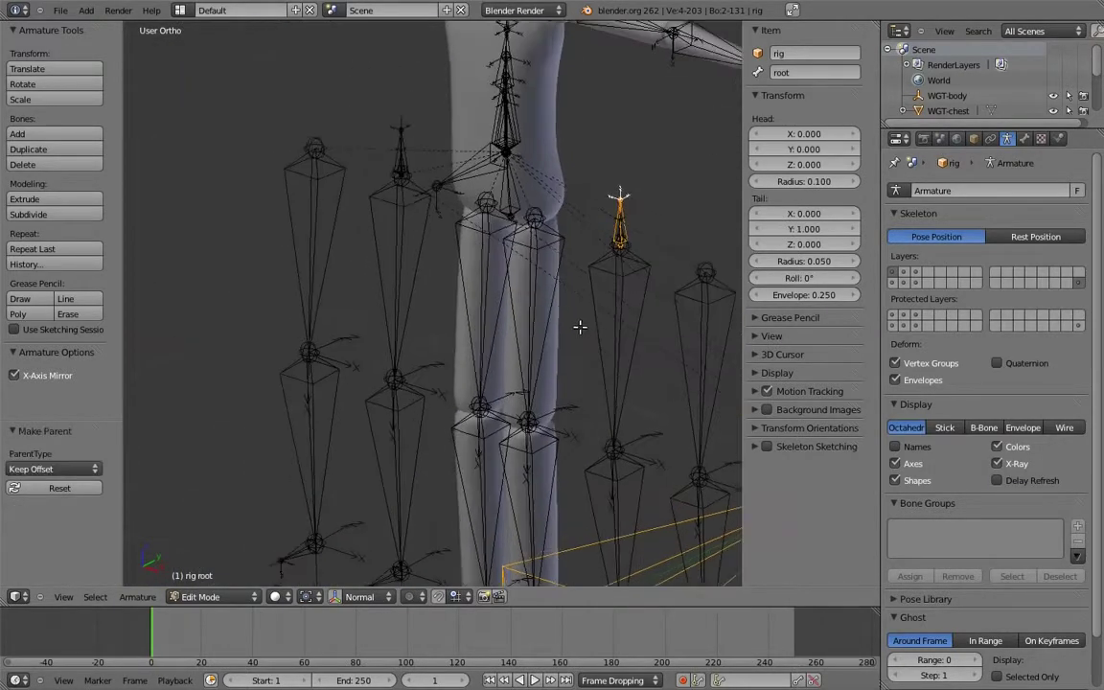
{"action": "key", "text": "KP_1"}
{"action": "scroll", "coordinate": [557, 266], "scroll_direction": "up", "scroll_amount": 4}
{"action": "right_click", "coordinate": [693, 202]}
{"action": "middle_click_drag", "start_coordinate": [377, 206], "coordinate": [399, 227], "text": "shift"}
{"action": "right_click", "coordinate": [394, 218]}
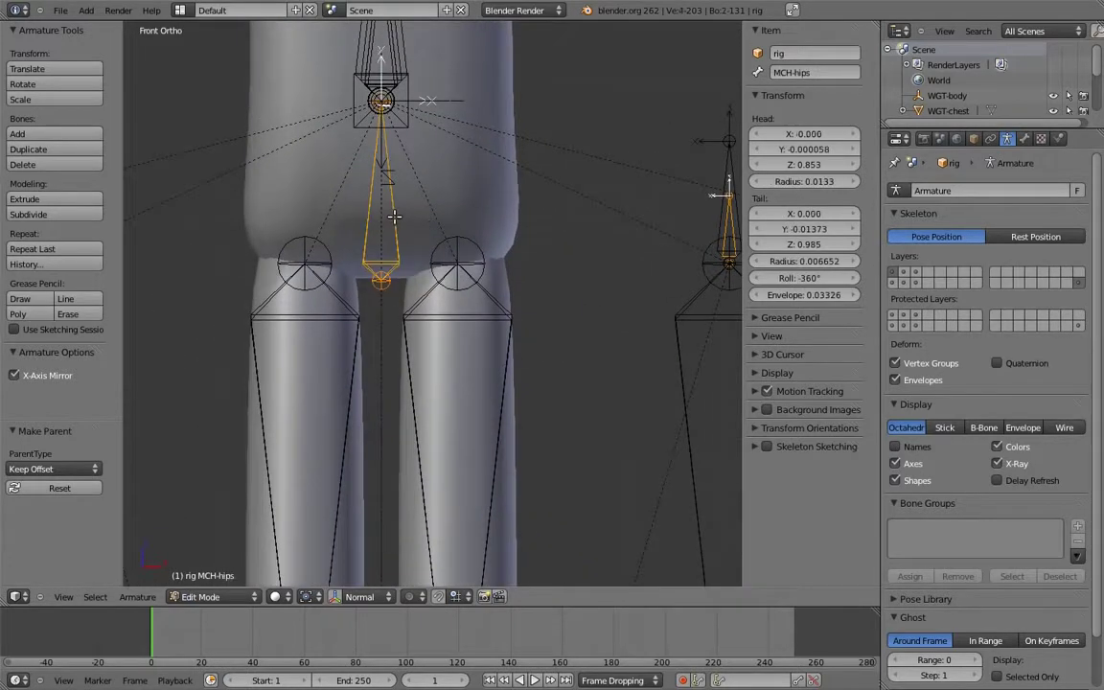
{"action": "key", "text": "ctrl+p"}
Parent thigh.fk.L to MCH-leg_parent.L, keeping its offset
{"action": "middle_click_drag", "start_coordinate": [736, 217], "coordinate": [559, 223], "text": "shift"}
{"action": "right_click", "coordinate": [563, 308]}
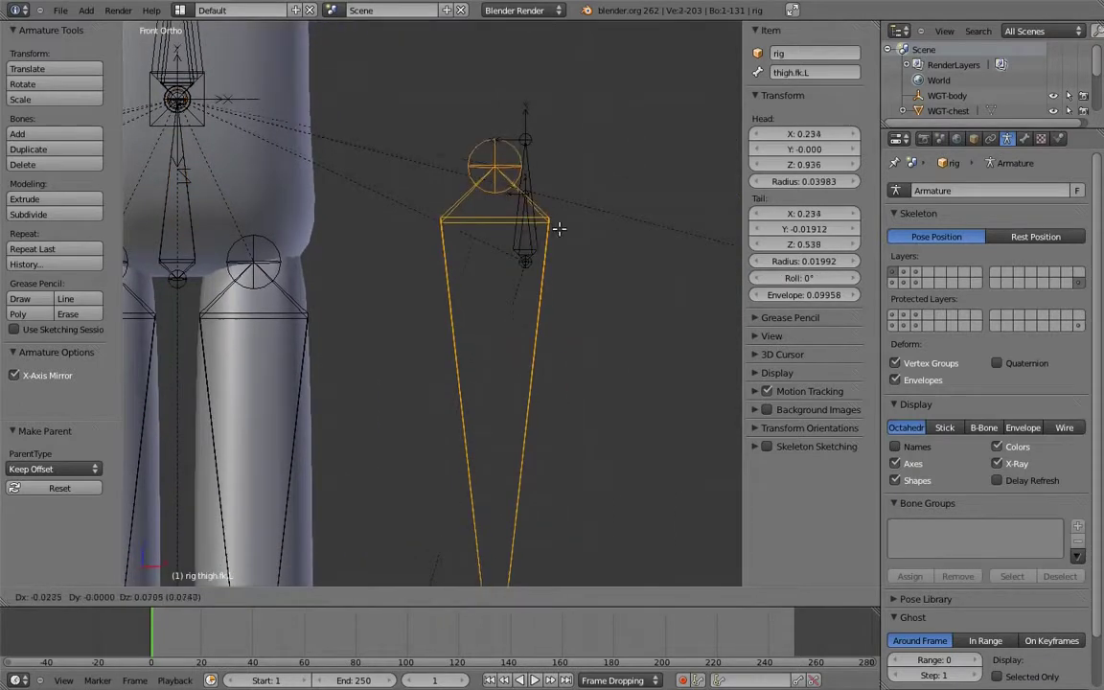
{"action": "right_click", "coordinate": [539, 210], "text": "shift"}
{"action": "key", "text": "ctrl+p"}
{"action": "left_click", "coordinate": [532, 215]}
{"action": "scroll", "coordinate": [575, 187], "scroll_direction": "down", "scroll_amount": 3}
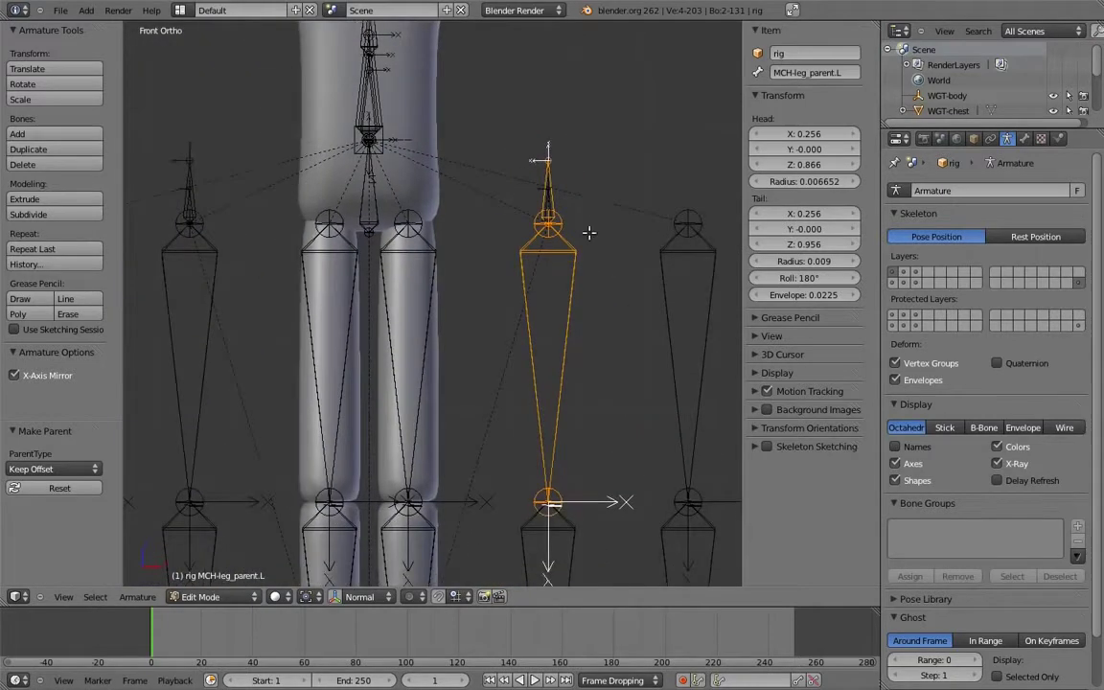
Switch to Pose Mode and check how the legs follow a trial rotation of the hips, cancelling it
{"action": "scroll", "coordinate": [586, 198], "scroll_direction": "down", "scroll_amount": 1}
{"action": "key", "text": "Tab"}
{"action": "middle_click_drag", "start_coordinate": [518, 228], "coordinate": [542, 254], "text": "shift"}
{"action": "right_click", "coordinate": [450, 204]}
{"action": "key", "text": "r"}
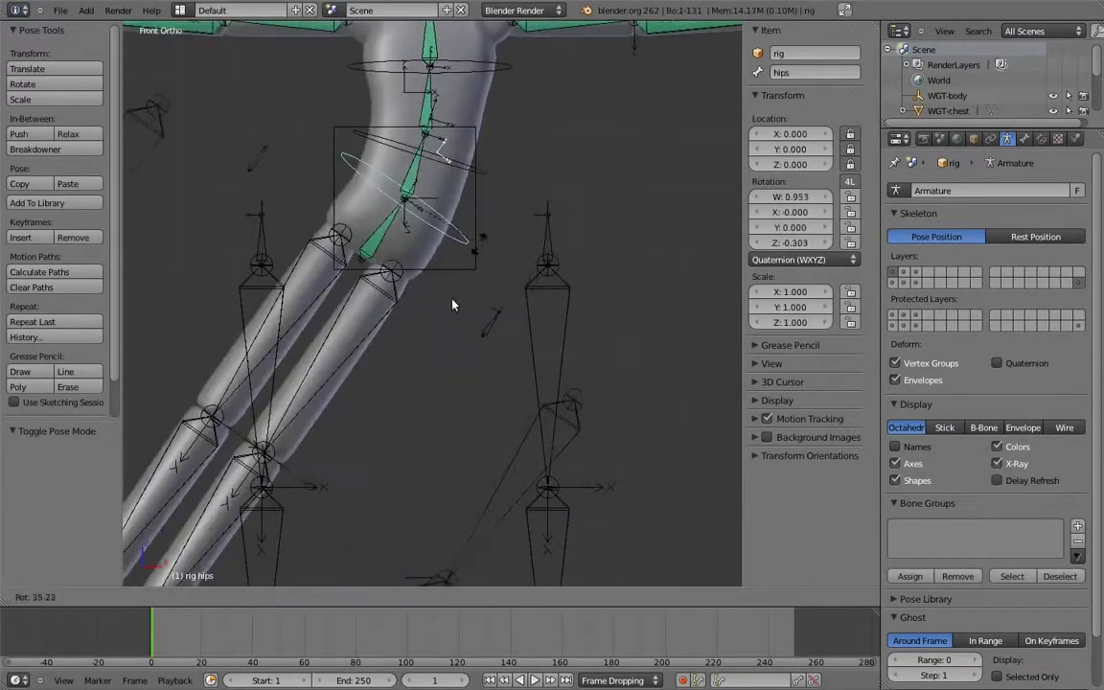
{"action": "key", "text": "Escape"}
Add Copy Location and Copy Transforms constraints to MCH-leg_parent.L, both targeting MCH-leg_socket.L
{"action": "scroll", "coordinate": [544, 276], "scroll_direction": "up", "scroll_amount": 4}
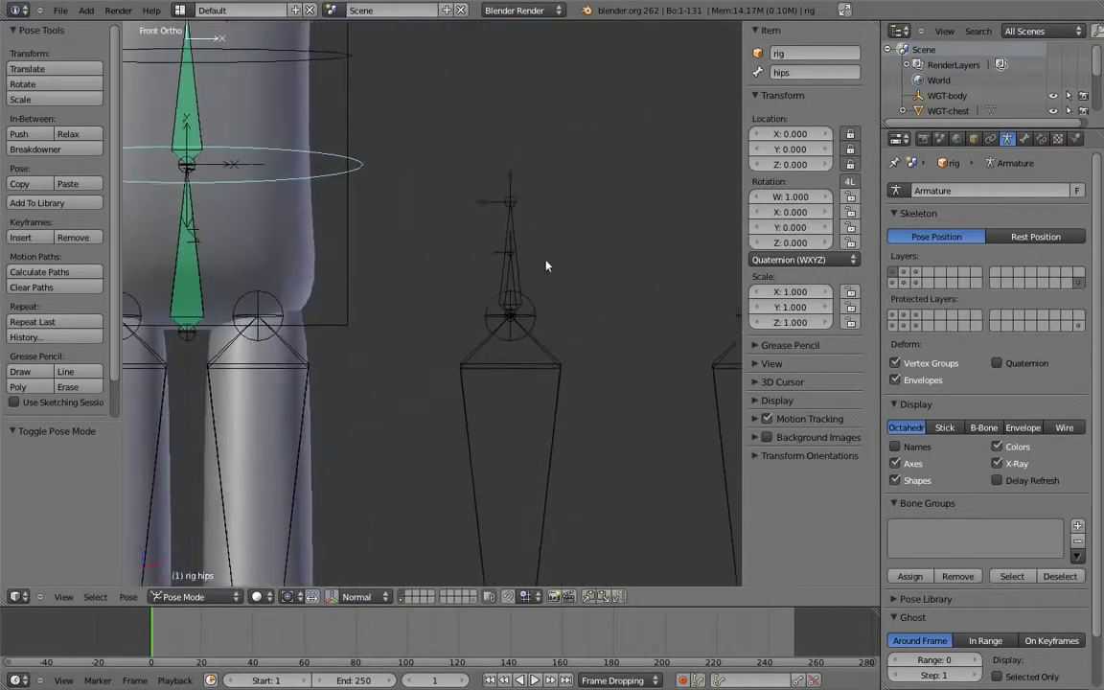
{"action": "scroll", "coordinate": [554, 251], "scroll_direction": "up", "scroll_amount": 2}
{"action": "right_click", "coordinate": [561, 254]}
{"action": "key", "text": "shift+ctrl+c"}
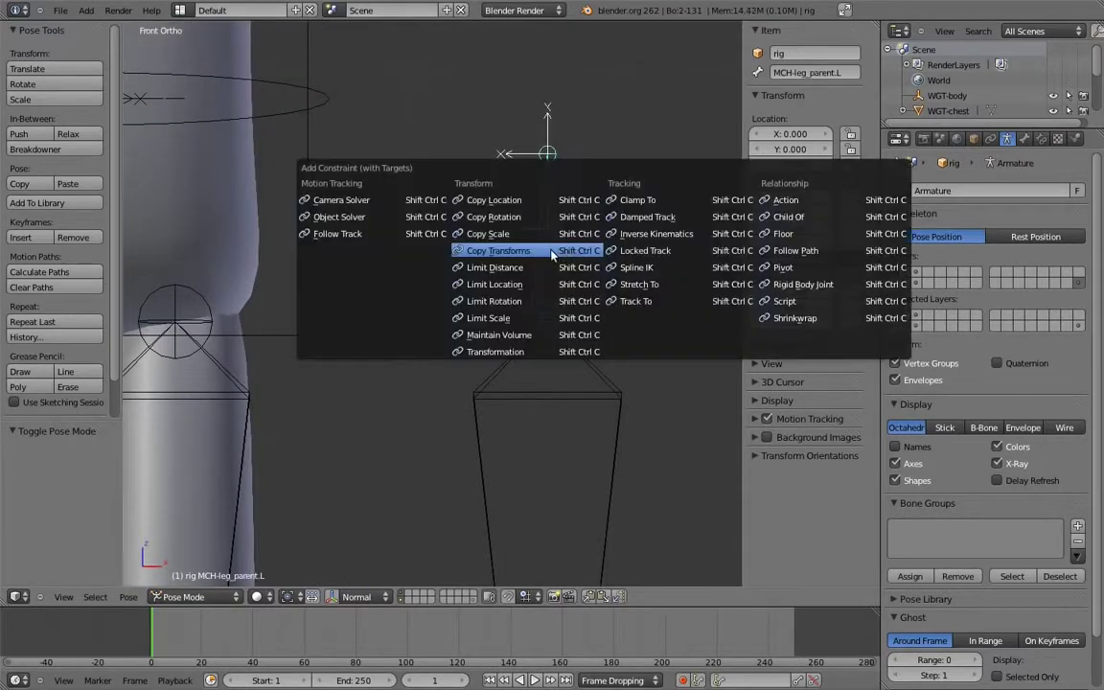
{"action": "left_click", "coordinate": [468, 199]}
{"action": "key", "text": "shift+ctrl+c"}
{"action": "left_click", "coordinate": [488, 276]}
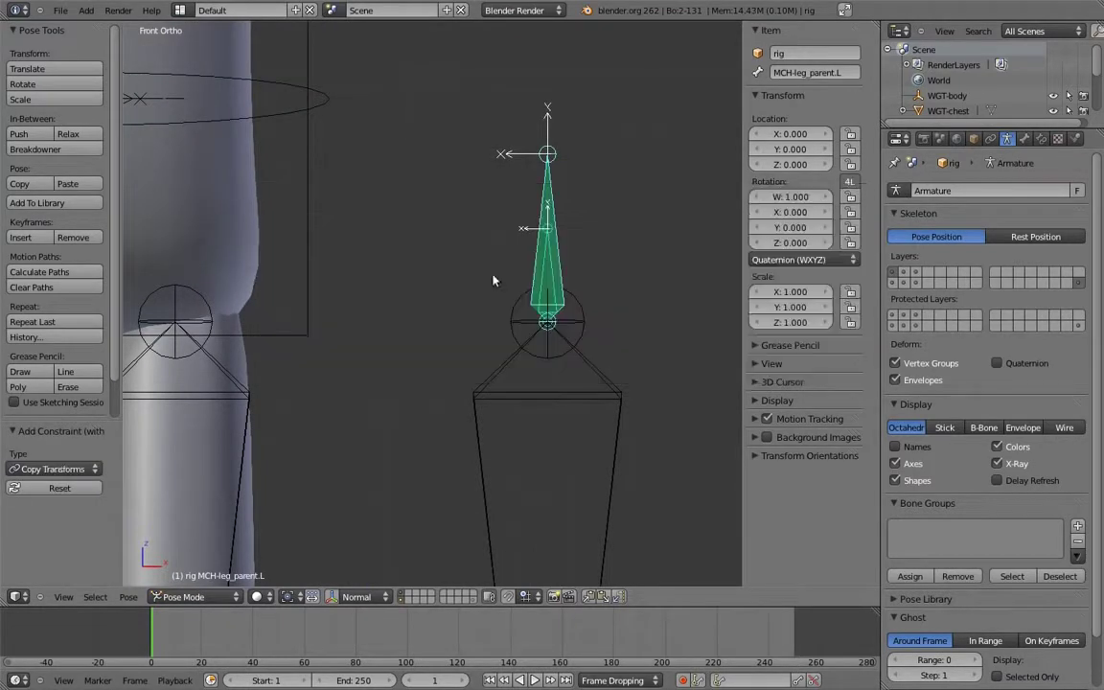
Add a custom property named isolate_rotation to thigh.fk.L, with value 1.0 and range 0 to 1
{"action": "scroll", "coordinate": [494, 313], "scroll_direction": "down", "scroll_amount": 5}
{"action": "right_click", "coordinate": [486, 348]}
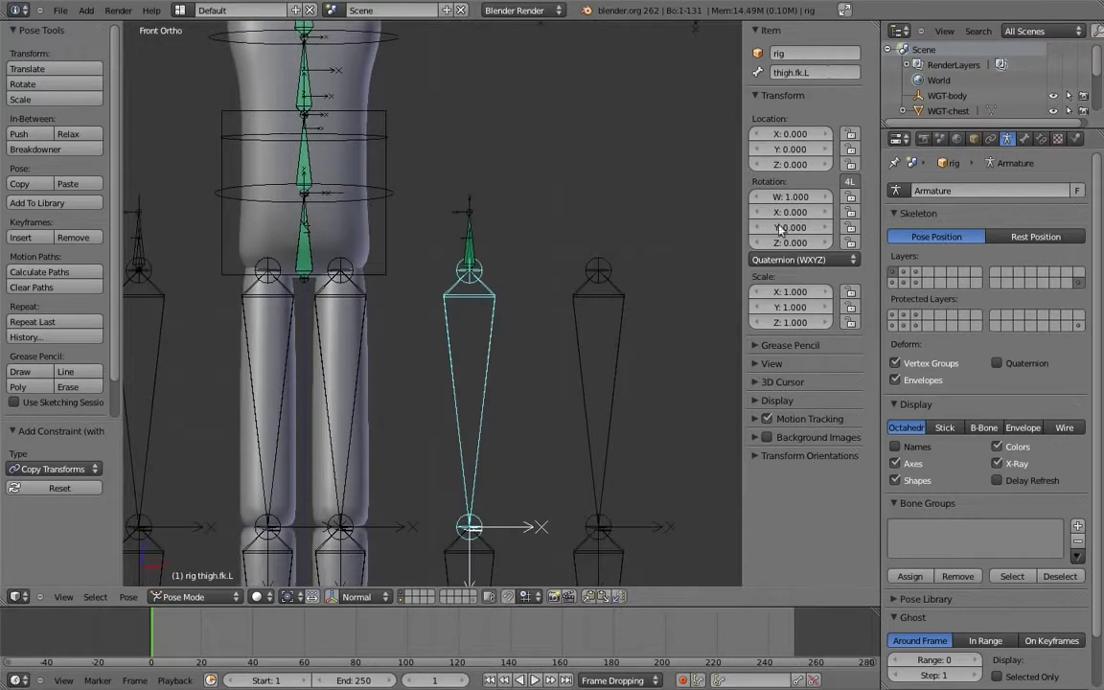
{"action": "left_click", "coordinate": [1026, 141]}
{"action": "left_click", "coordinate": [1010, 613]}
{"action": "left_click", "coordinate": [1052, 638]}
{"action": "left_click", "coordinate": [1034, 556]}
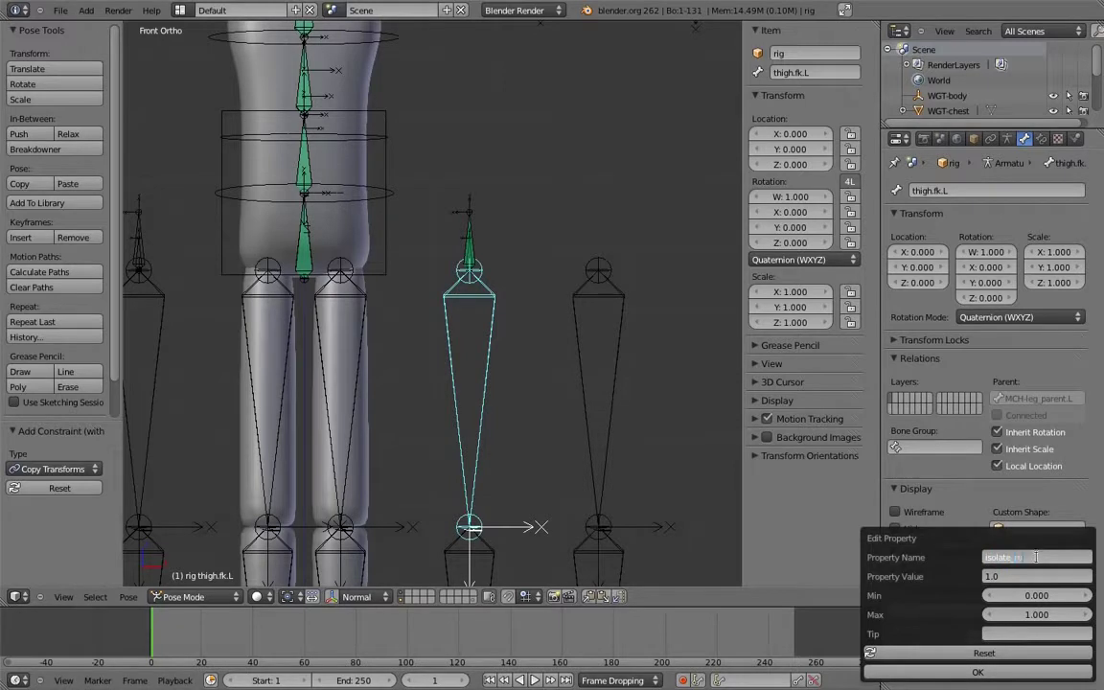
{"action": "type", "text": "isolate_rotation"}
{"action": "key", "text": "Return"}
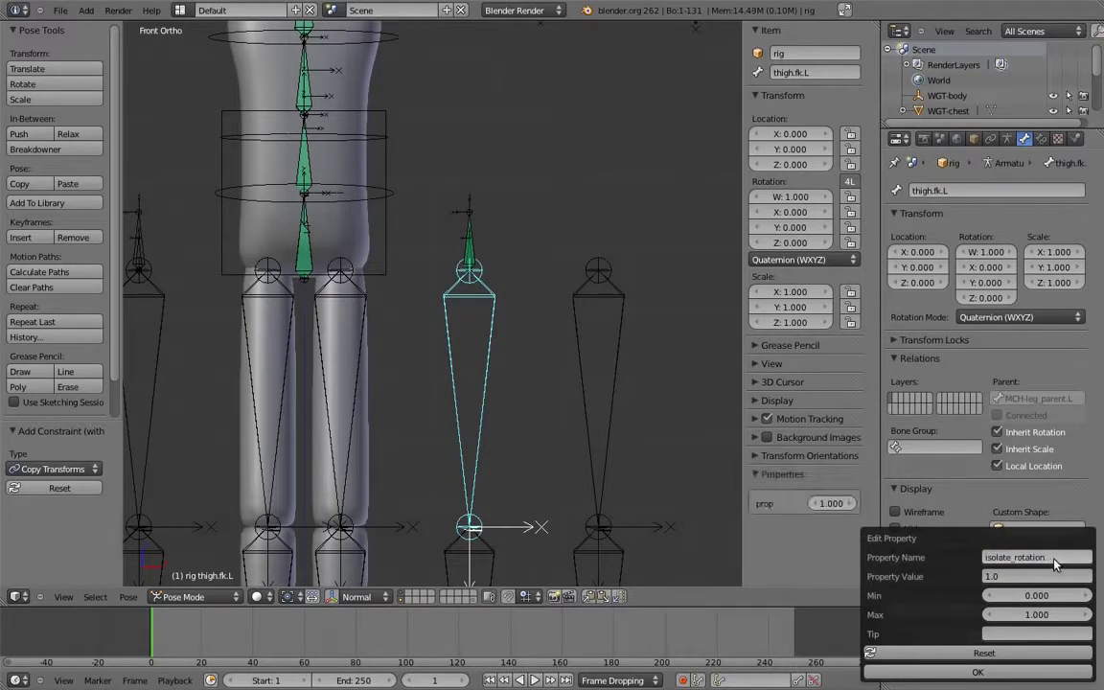
{"action": "left_click", "coordinate": [1010, 671]}
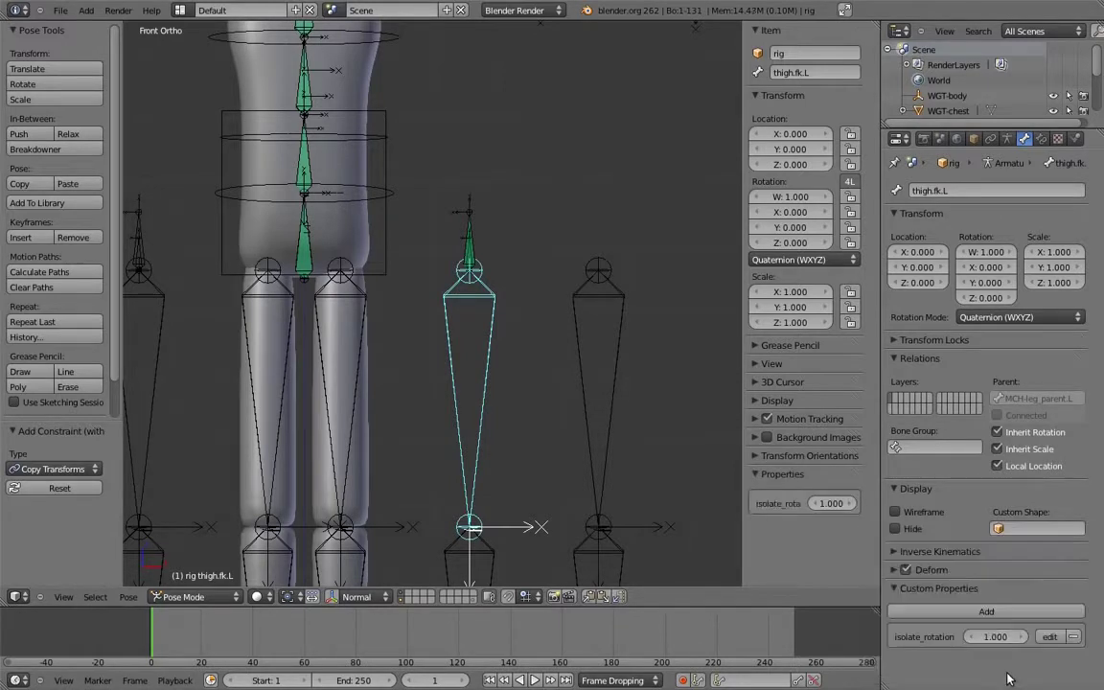
Copy the isolate_rotation data path and add a driver to the influence of MCH-leg_parent.L's Copy Transforms constraint
{"action": "right_click", "coordinate": [833, 509]}
{"action": "left_click", "coordinate": [830, 503]}
{"action": "middle_click_drag", "start_coordinate": [605, 351], "coordinate": [675, 362], "text": "shift"}
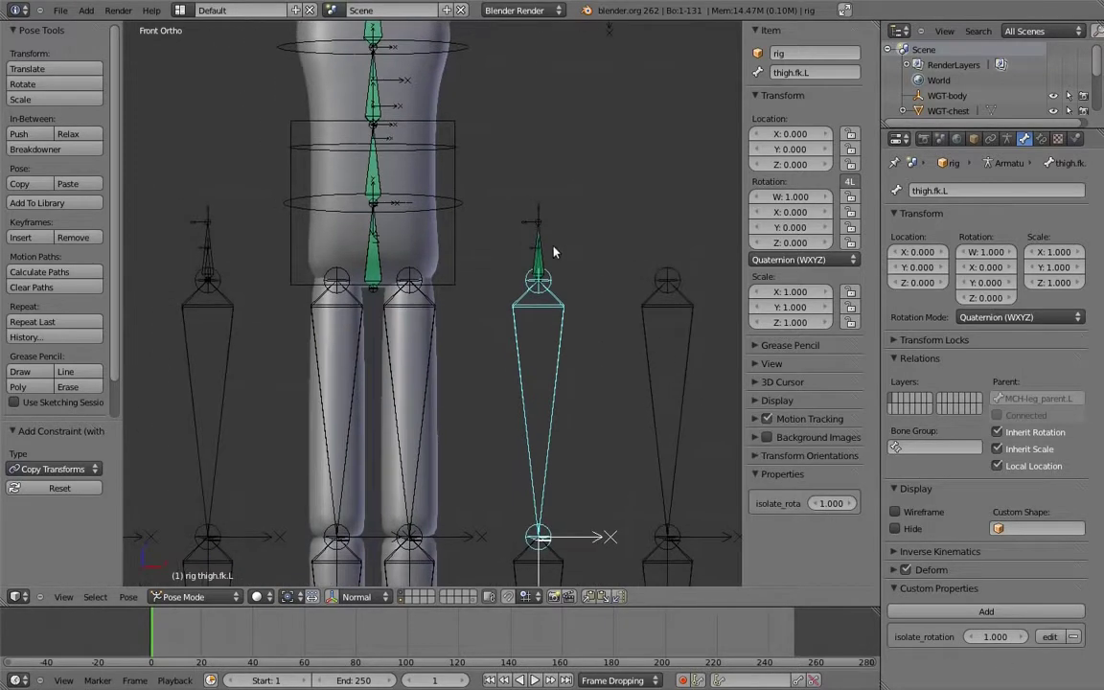
{"action": "right_click", "coordinate": [543, 247]}
{"action": "left_click", "coordinate": [1042, 140]}
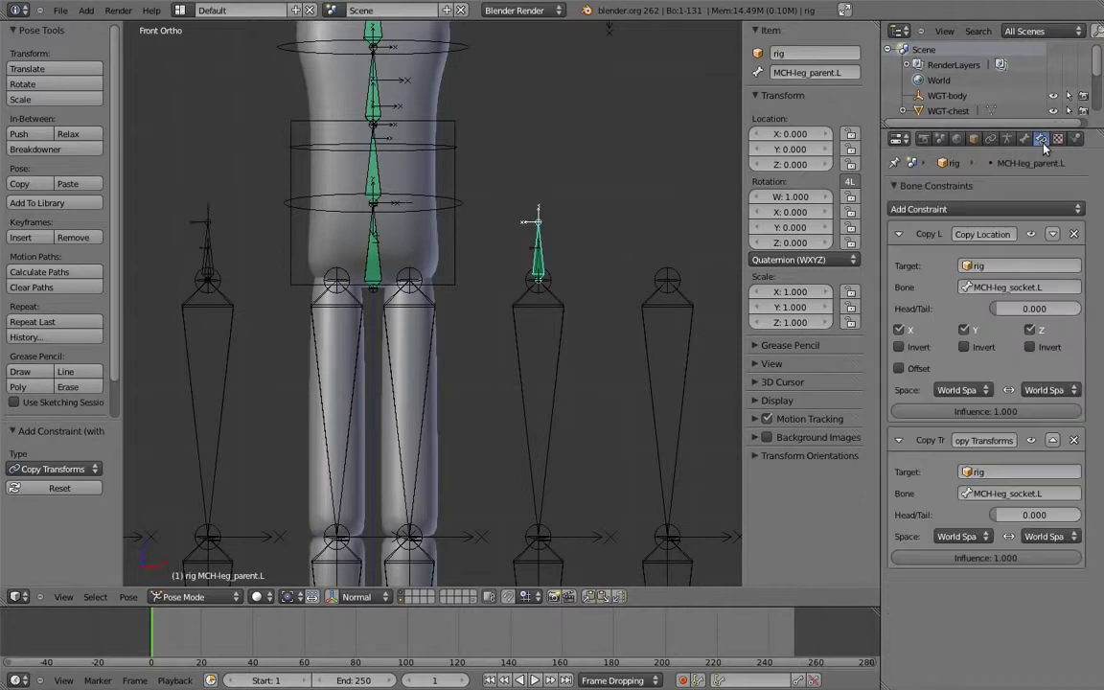
{"action": "right_click", "coordinate": [958, 556]}
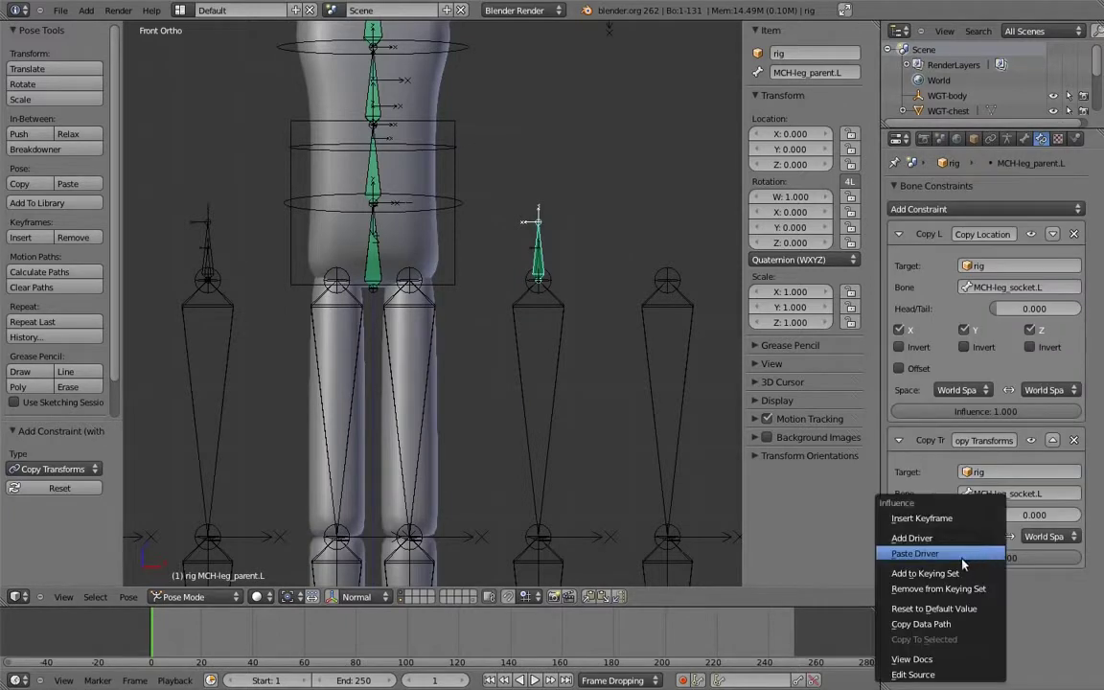
{"action": "left_click", "coordinate": [953, 542]}
Split the 3D view, show drivers in a Graph Editor and display the settings of MCH-leg_parent.L's Influence driver
{"action": "left_click_drag", "start_coordinate": [874, 28], "coordinate": [445, 40]}
{"action": "left_click", "coordinate": [15, 596]}
{"action": "left_click", "coordinate": [34, 547]}
{"action": "left_click", "coordinate": [254, 596]}
{"action": "left_click", "coordinate": [240, 517]}
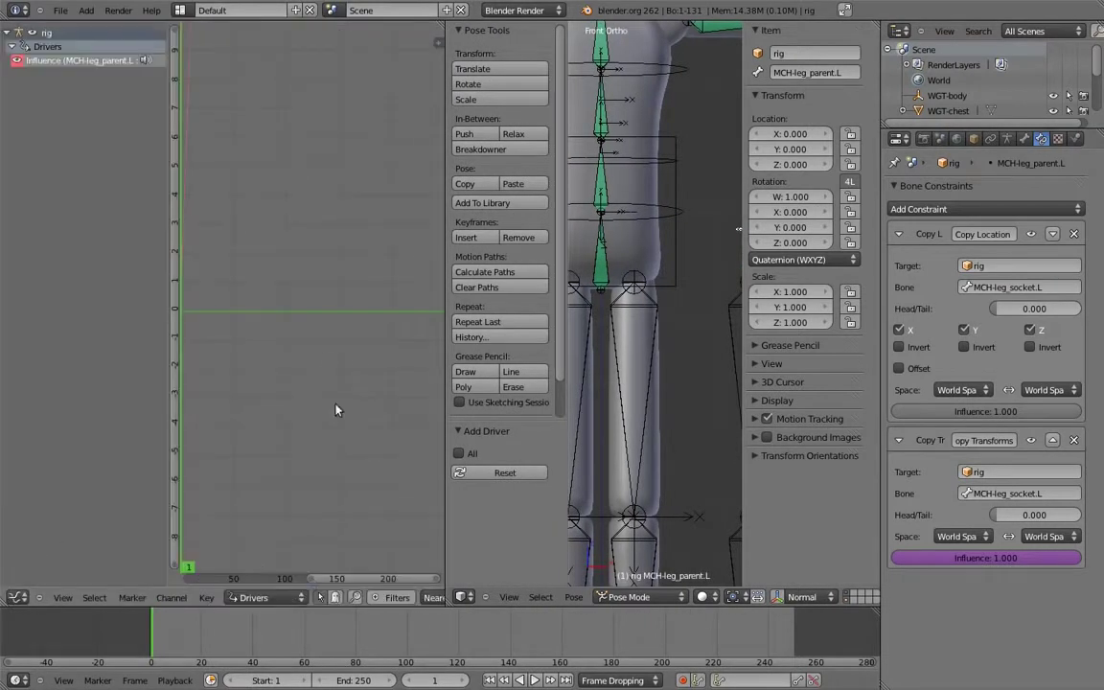
{"action": "key", "text": "n"}
{"action": "left_click", "coordinate": [86, 60]}
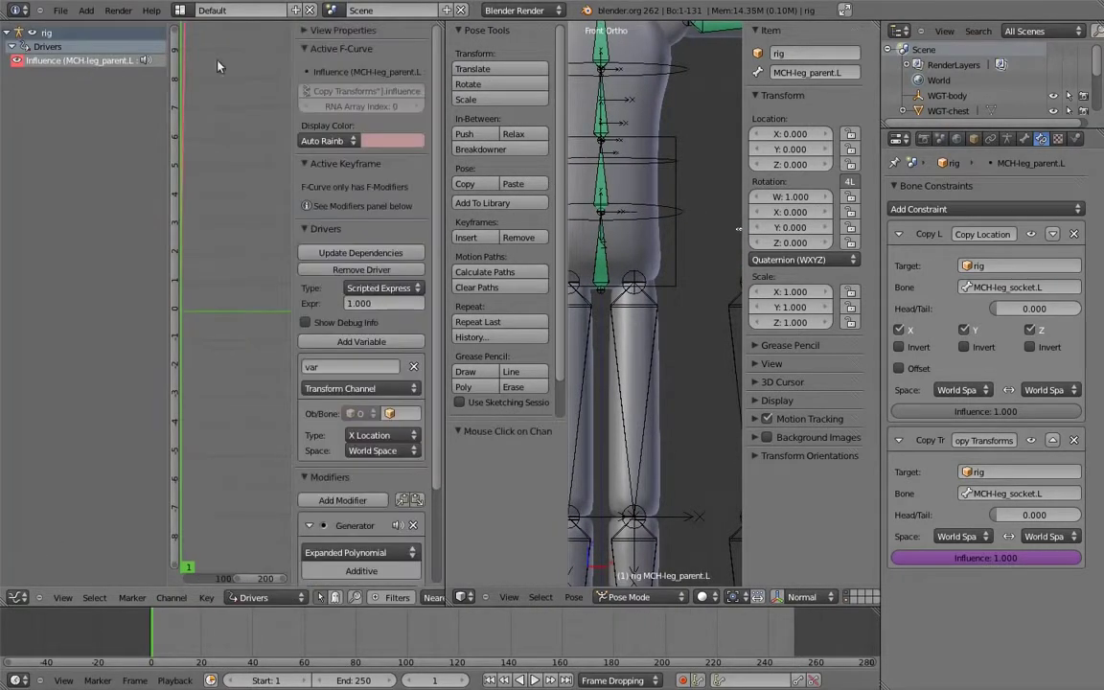
{"action": "left_click", "coordinate": [310, 67]}
{"action": "left_click", "coordinate": [316, 333]}
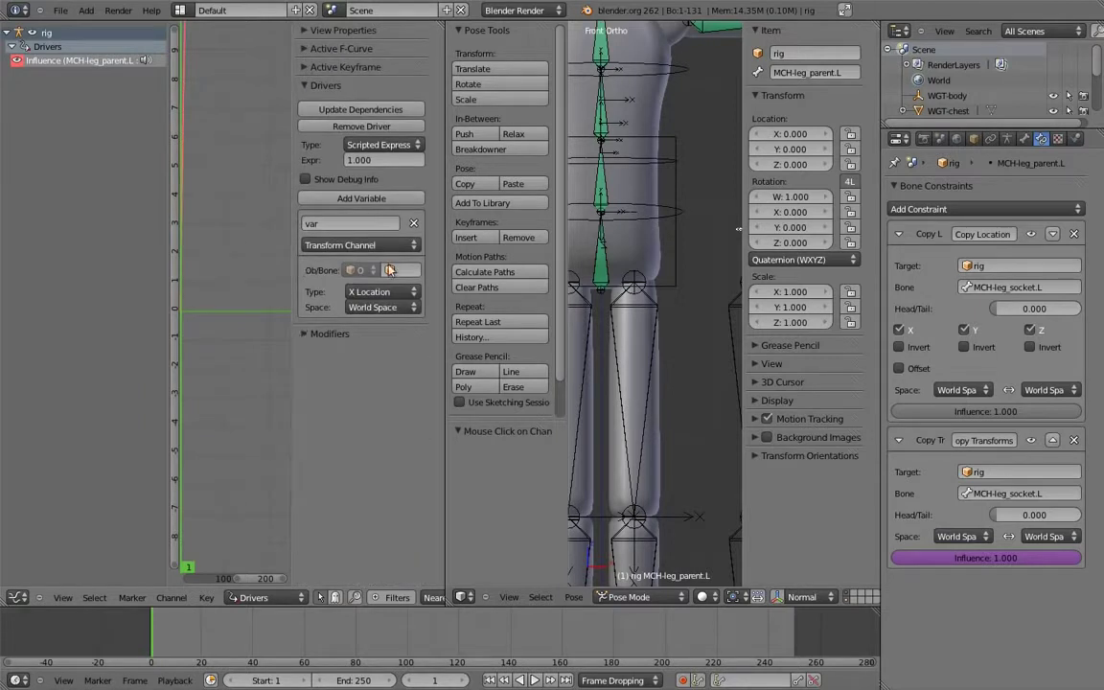
Make the driver variable a Single Property on the rig object, using the copied isolate_rotation path
{"action": "left_click", "coordinate": [393, 245]}
{"action": "left_click", "coordinate": [403, 229]}
{"action": "left_click", "coordinate": [408, 272]}
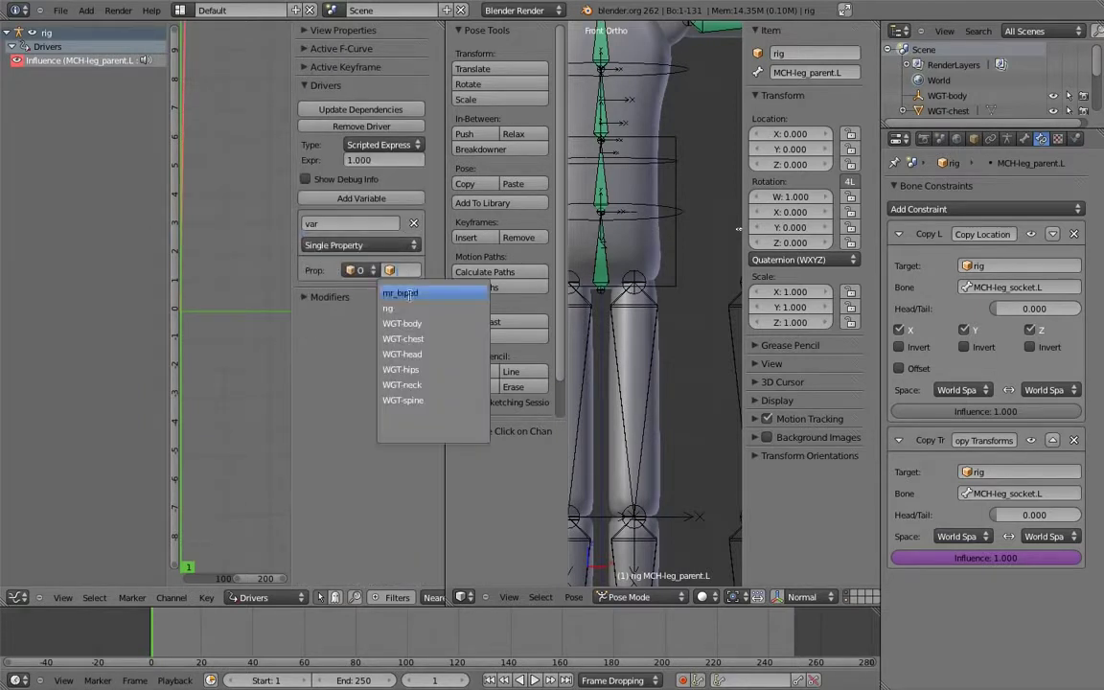
{"action": "left_click", "coordinate": [398, 294]}
{"action": "key", "text": "ctrl+v"}
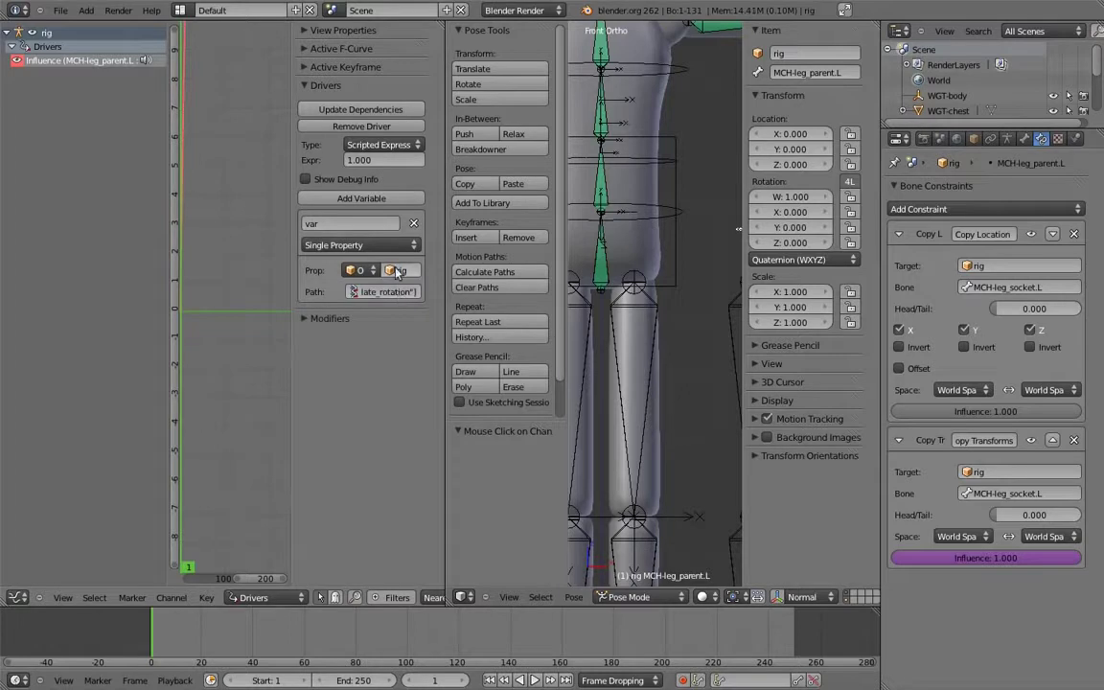
Set the driver's scripted expression to 1-var and update its dependencies
{"action": "left_click", "coordinate": [390, 160]}
{"action": "type", "text": "1-var"}
{"action": "key", "text": "Return"}
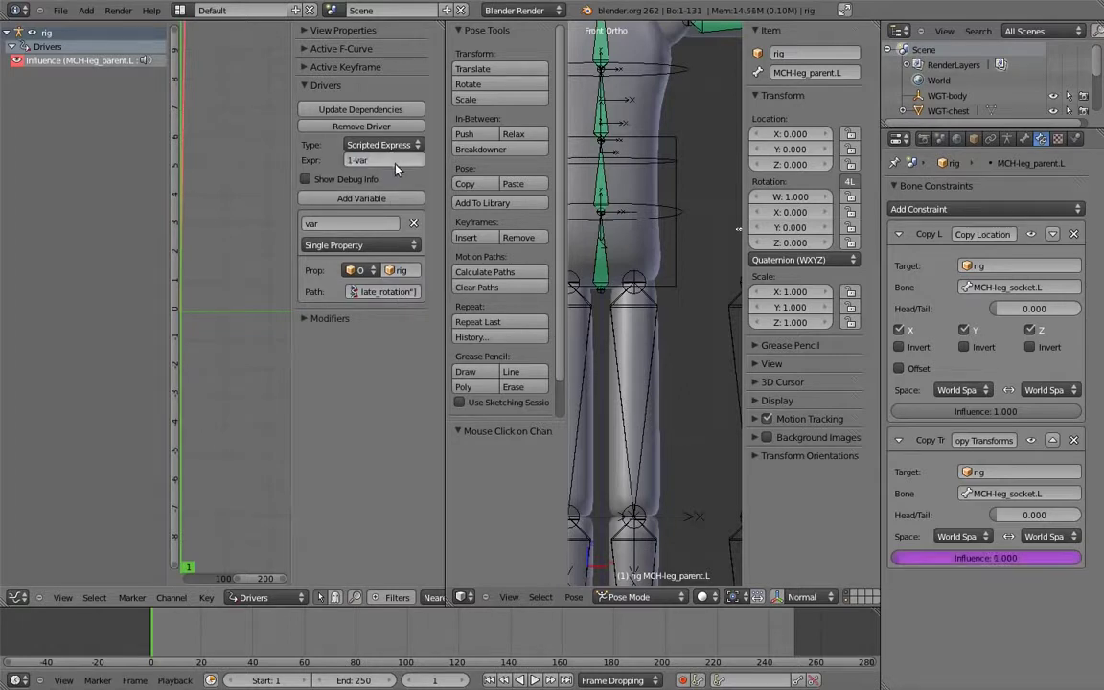
{"action": "left_click", "coordinate": [351, 111]}
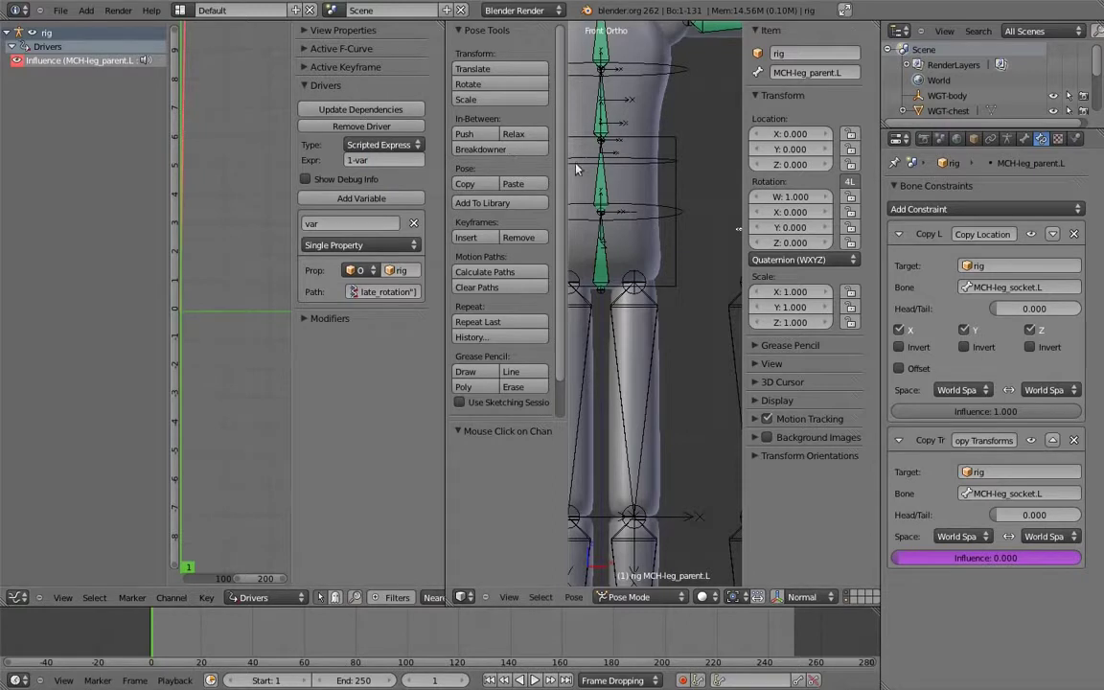
Rotate the hips to test the driver, and set thigh.fk.L's isolate_rotation to 0
{"action": "middle_click_drag", "start_coordinate": [710, 255], "coordinate": [643, 270], "text": "shift"}
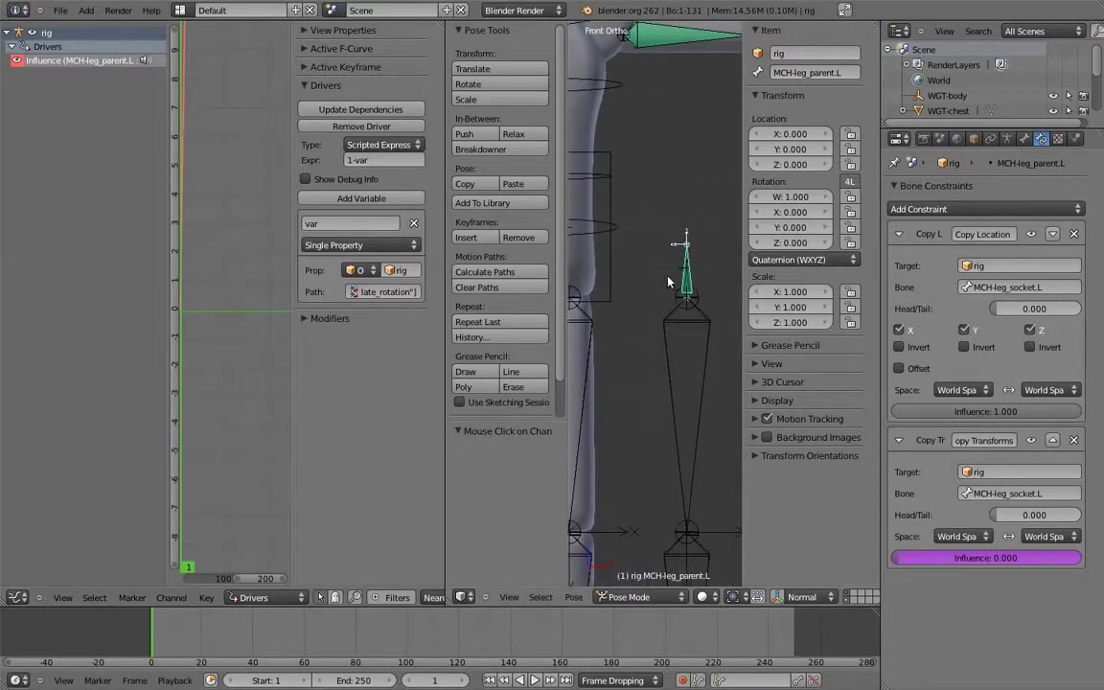
{"action": "right_click", "coordinate": [613, 242]}
{"action": "key", "text": "r"}
{"action": "left_click", "coordinate": [696, 164]}
{"action": "right_click", "coordinate": [713, 209]}
{"action": "left_click_drag", "start_coordinate": [830, 505], "coordinate": [221, 552]}
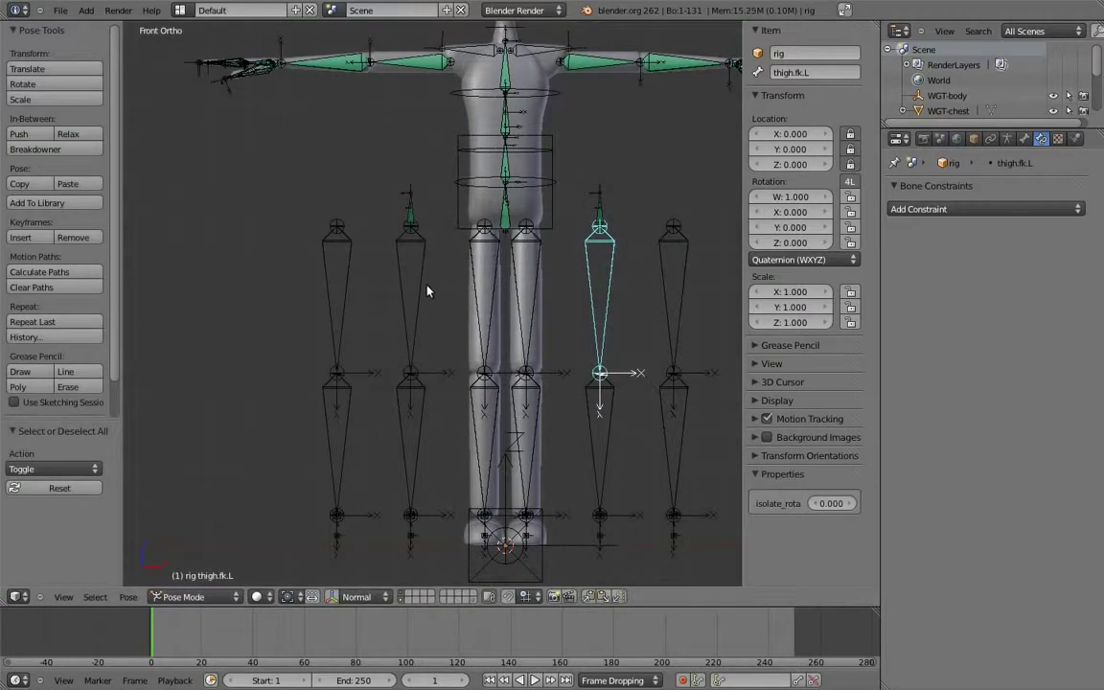
Set shin.fk.L to XYZ Euler rotation and lock its Y and Z rotation
{"action": "right_click", "coordinate": [426, 287]}
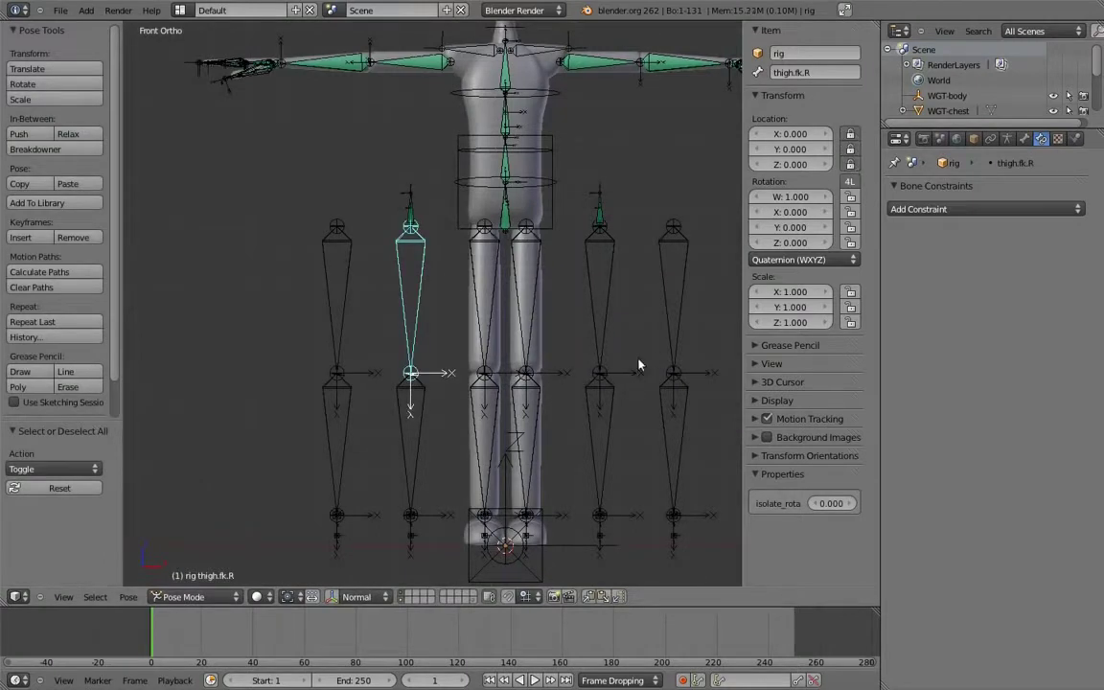
{"action": "right_click", "coordinate": [601, 412]}
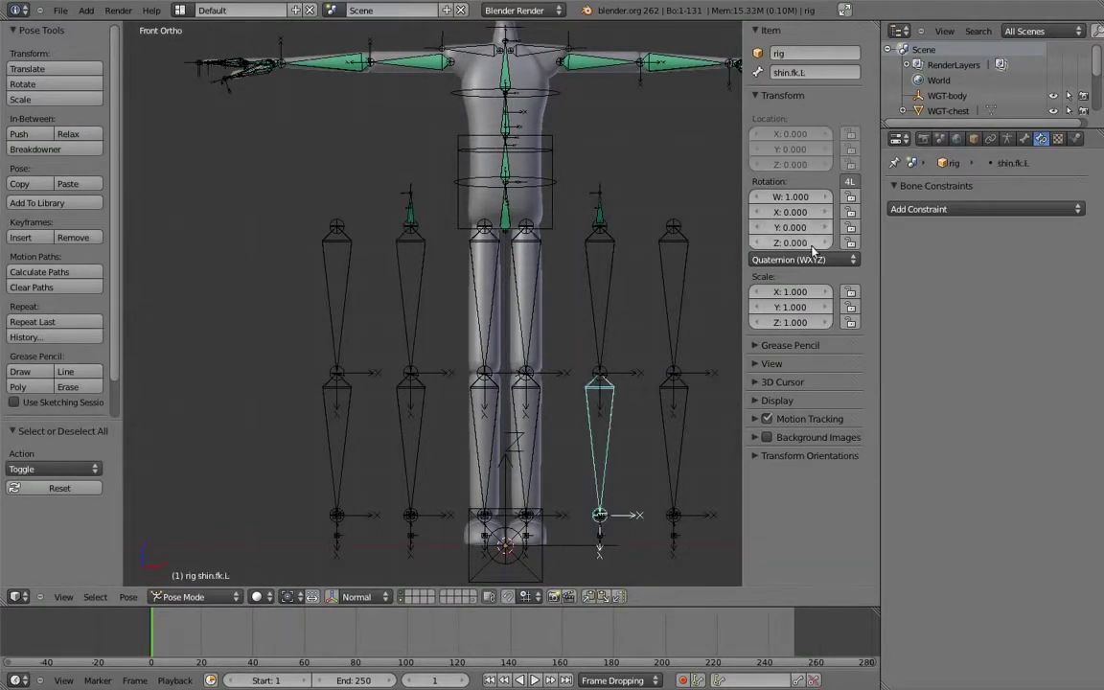
{"action": "left_click", "coordinate": [816, 259]}
{"action": "left_click", "coordinate": [795, 240]}
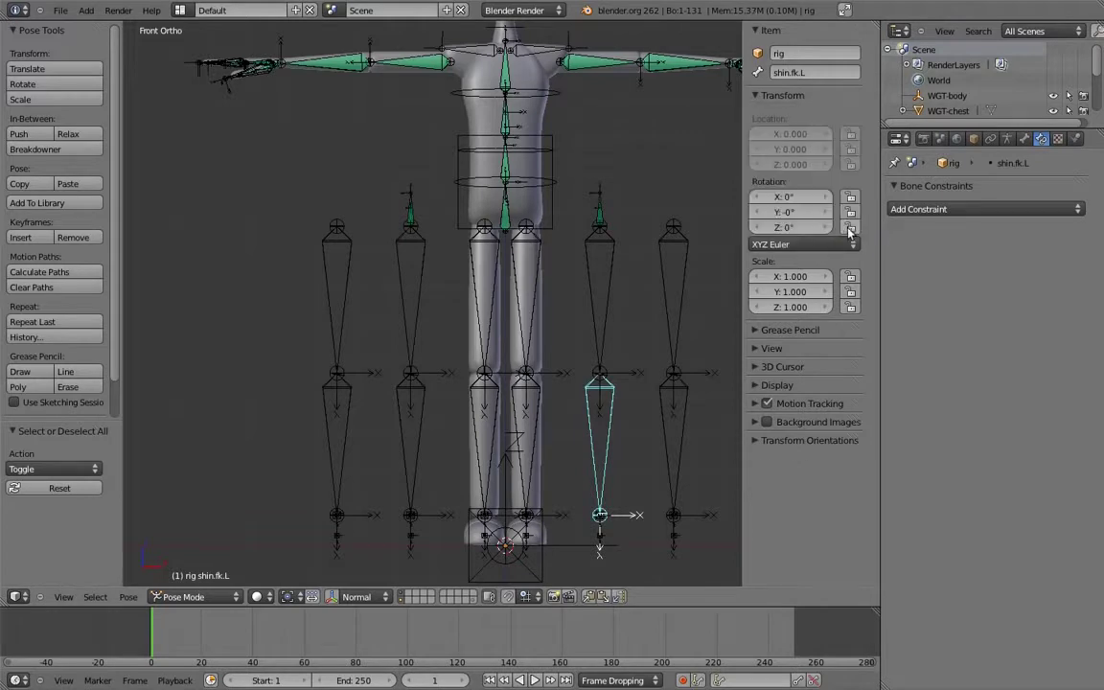
{"action": "left_click", "coordinate": [850, 213]}
Set shin.fk.R to XYZ Euler rotation and lock its Y and Z rotation
{"action": "right_click", "coordinate": [420, 410]}
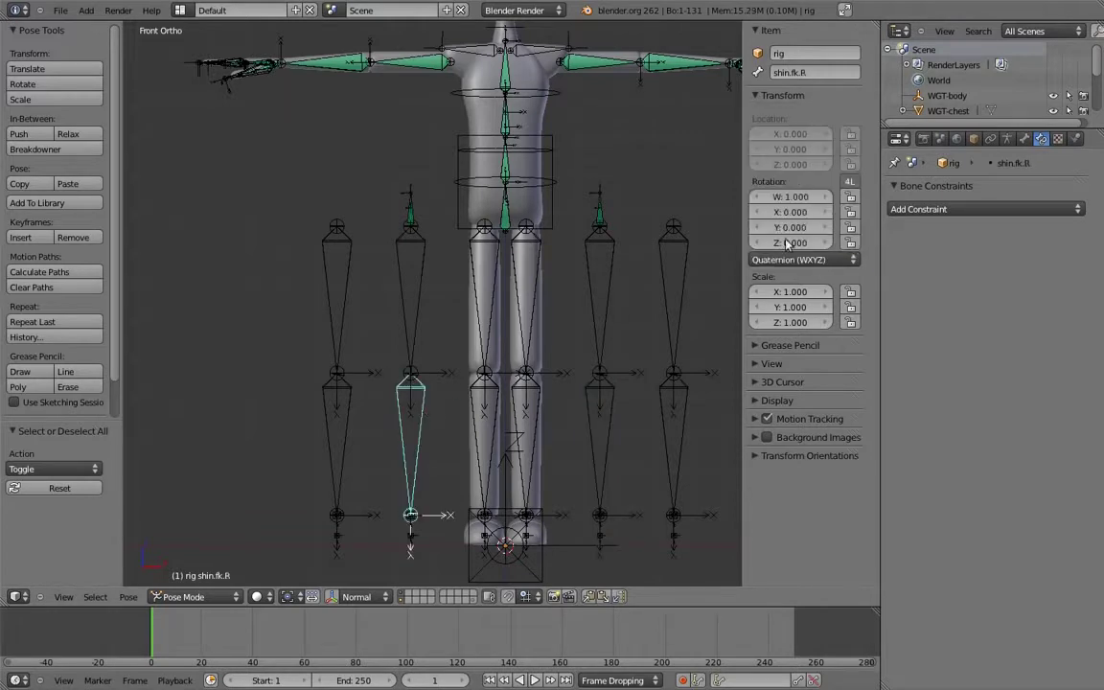
{"action": "left_click", "coordinate": [803, 245]}
{"action": "left_click", "coordinate": [825, 230]}
{"action": "left_click_drag", "start_coordinate": [850, 212], "coordinate": [850, 227]}
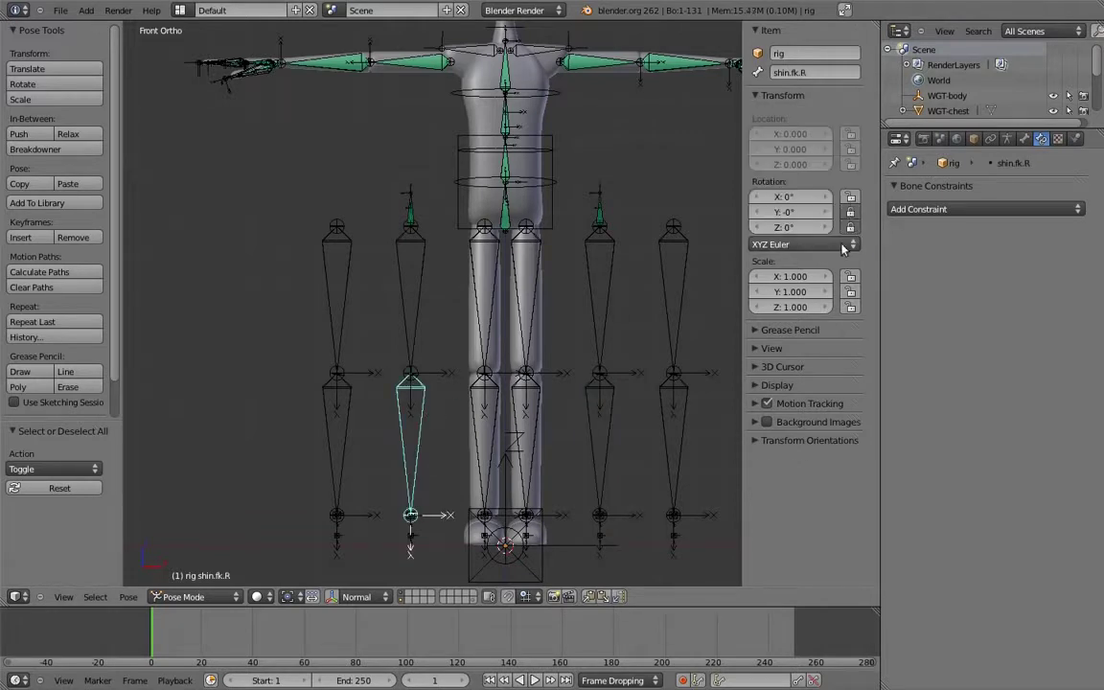
Lock the X, Y and Z location of toe.fk.L and toe.fk.R
{"action": "middle_click_drag", "start_coordinate": [598, 406], "coordinate": [577, 239], "text": "shift"}
{"action": "middle_click_drag", "start_coordinate": [605, 297], "coordinate": [628, 412], "text": "shift"}
{"action": "right_click", "coordinate": [627, 410]}
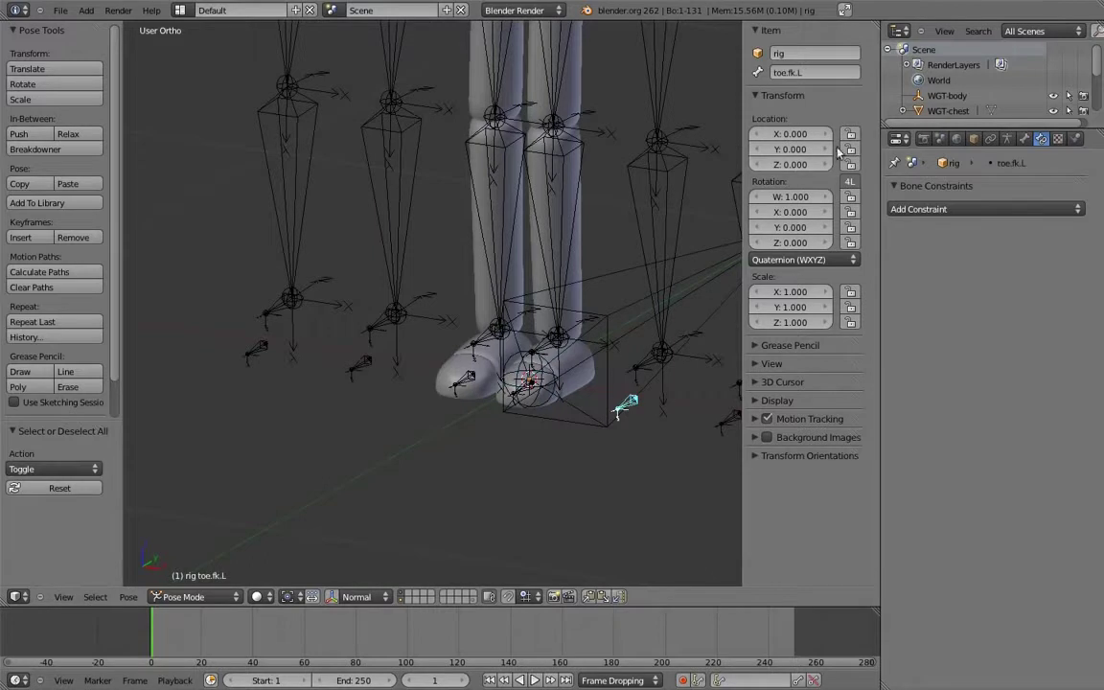
{"action": "left_click_drag", "start_coordinate": [849, 135], "coordinate": [850, 165]}
{"action": "right_click", "coordinate": [361, 365]}
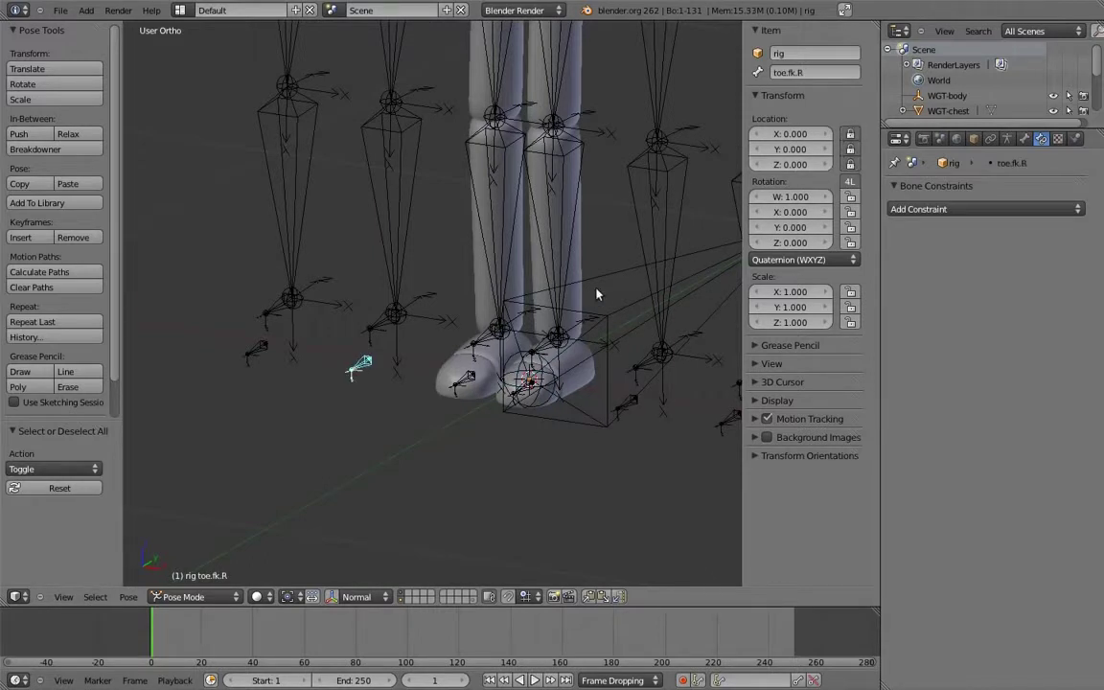
Set the rotation mode of toe.fk.R to YZX Euler
{"action": "scroll", "coordinate": [589, 301], "scroll_direction": "up", "scroll_amount": 2, "text": "shift"}
{"action": "left_click", "coordinate": [787, 259]}
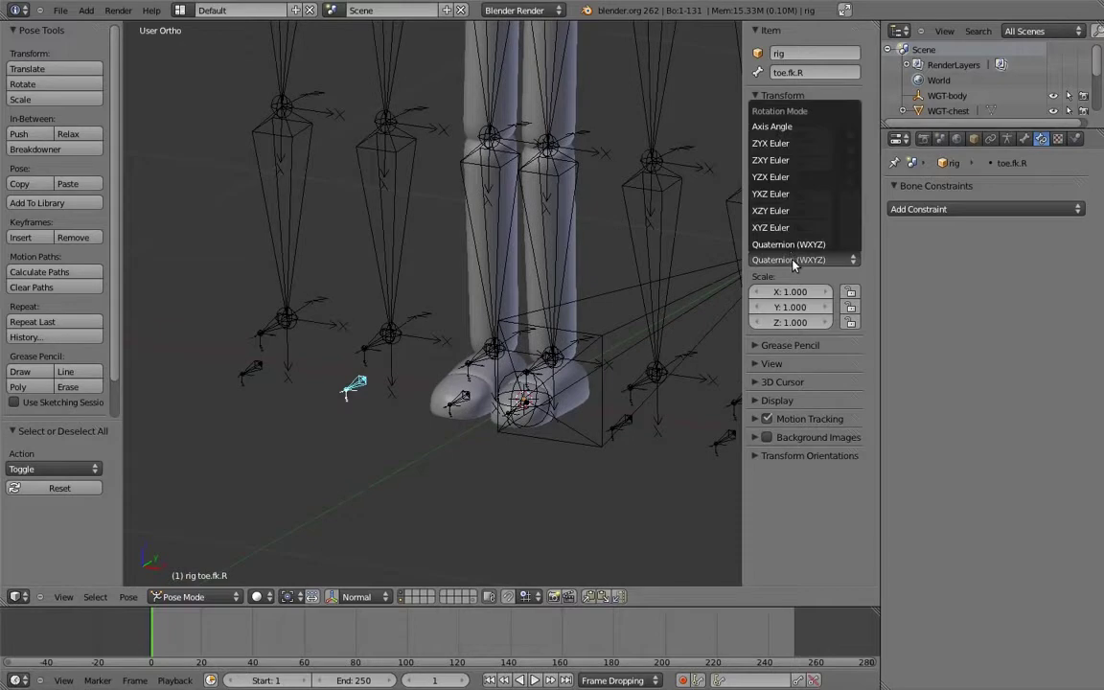
{"action": "left_click", "coordinate": [778, 177]}
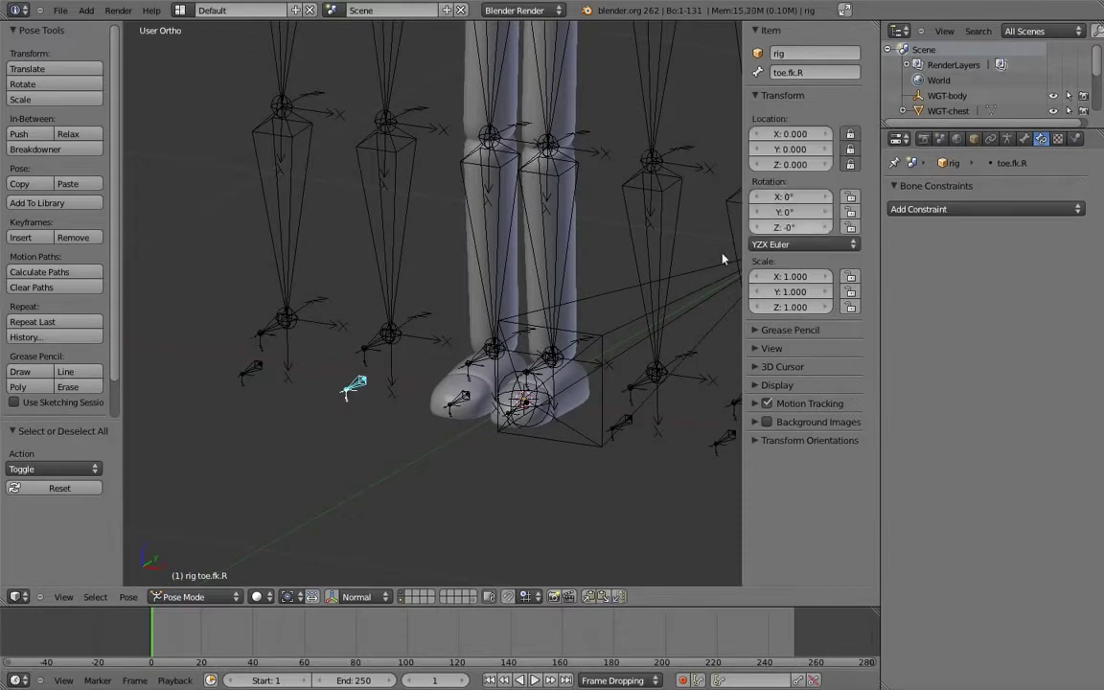
Set the rotation mode of toe.fk.L to YZX Euler
{"action": "right_click", "coordinate": [621, 425]}
{"action": "left_click", "coordinate": [788, 260]}
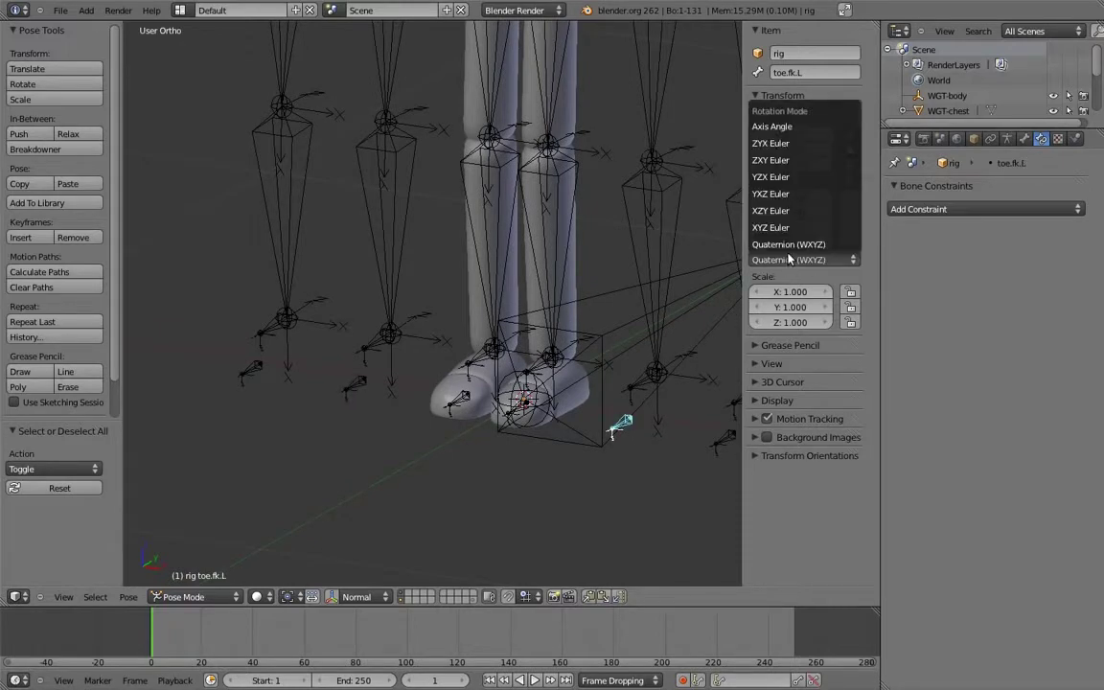
{"action": "left_click", "coordinate": [788, 178]}
Clear the parent of foot.ik.L in Edit Mode and return to Pose Mode
{"action": "middle_click_drag", "start_coordinate": [690, 298], "coordinate": [646, 367]}
{"action": "right_click", "coordinate": [647, 367]}
{"action": "key", "text": "Tab"}
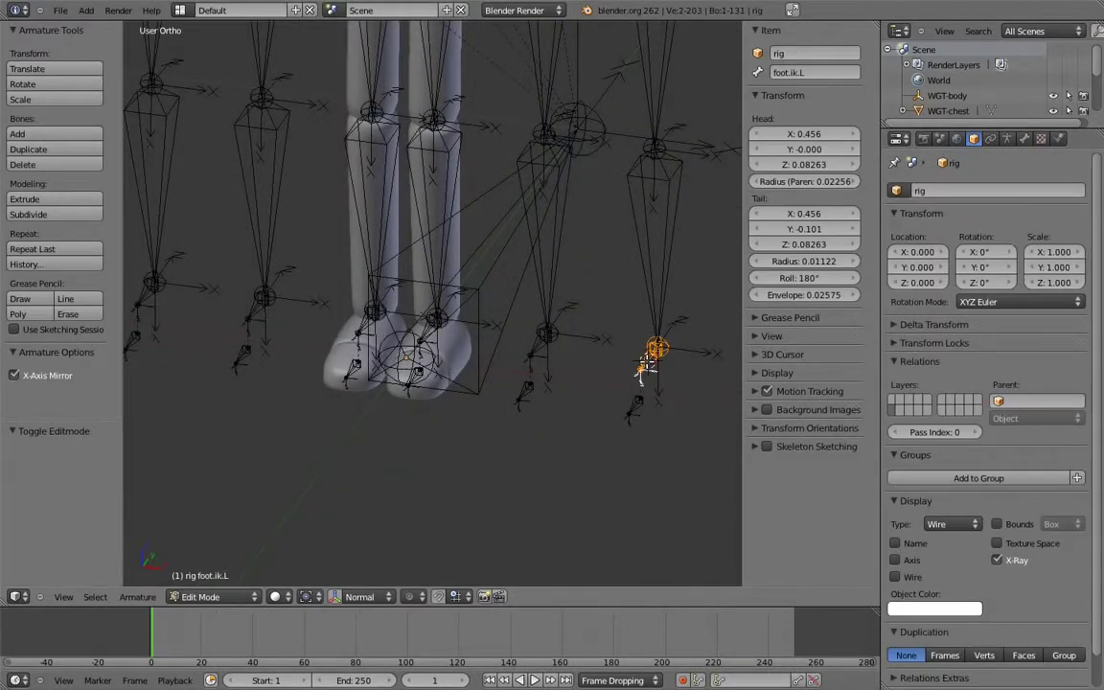
{"action": "key", "text": "alt+p"}
{"action": "left_click", "coordinate": [644, 376]}
{"action": "mouse_move", "coordinate": [648, 364]}
{"action": "middle_mouse_down", "text": "shift"}
{"action": "mouse_move", "coordinate": [652, 383]}
{"action": "mouse_move", "coordinate": [656, 358]}
{"action": "mouse_move", "coordinate": [657, 372]}
{"action": "middle_mouse_up", "text": "shift"}
{"action": "key", "text": "Tab"}
Add an Inverse Kinematics constraint to MCH-shin.ik.L targeting foot.ik.L, with a chain length of 2
{"action": "right_click", "coordinate": [668, 307]}
{"action": "right_click", "coordinate": [654, 396]}
{"action": "right_click", "coordinate": [670, 313], "text": "shift"}
{"action": "key", "text": "shift+ctrl+c"}
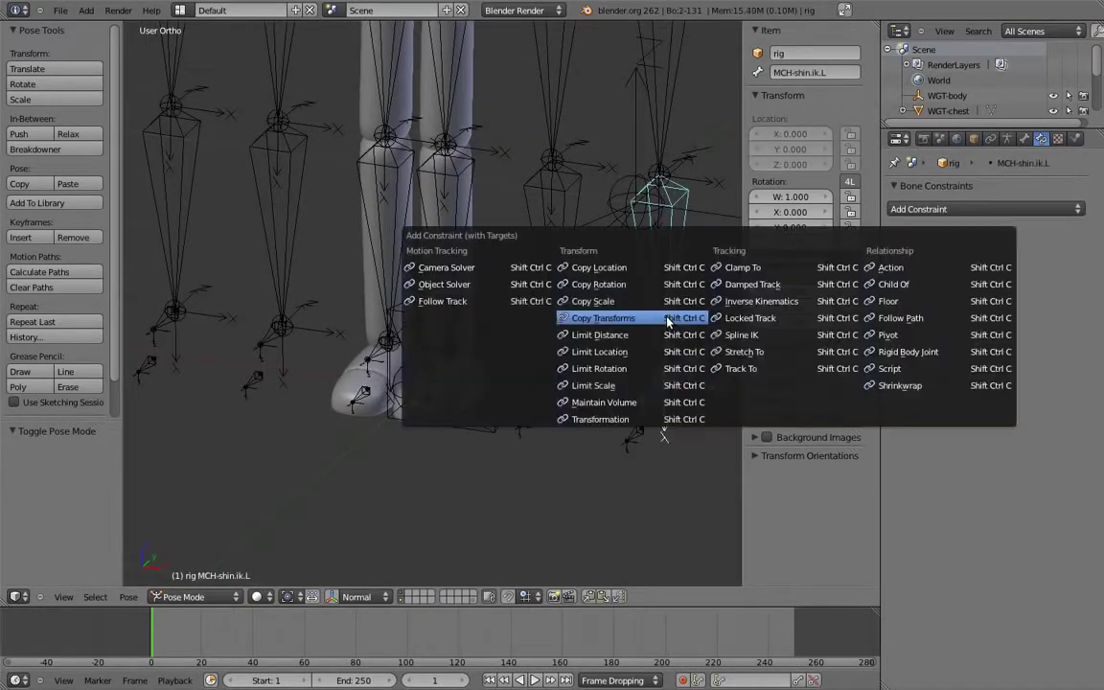
{"action": "left_click", "coordinate": [768, 315]}
{"action": "middle_click_drag", "start_coordinate": [686, 298], "coordinate": [663, 317], "text": "shift"}
{"action": "left_click", "coordinate": [975, 347]}
{"action": "left_click", "coordinate": [974, 347]}
Add an Inverse Kinematics constraint to MCH-shin.ik.R targeting foot.ik.R
{"action": "middle_click_drag", "start_coordinate": [547, 322], "coordinate": [298, 300]}
{"action": "right_click", "coordinate": [298, 300]}
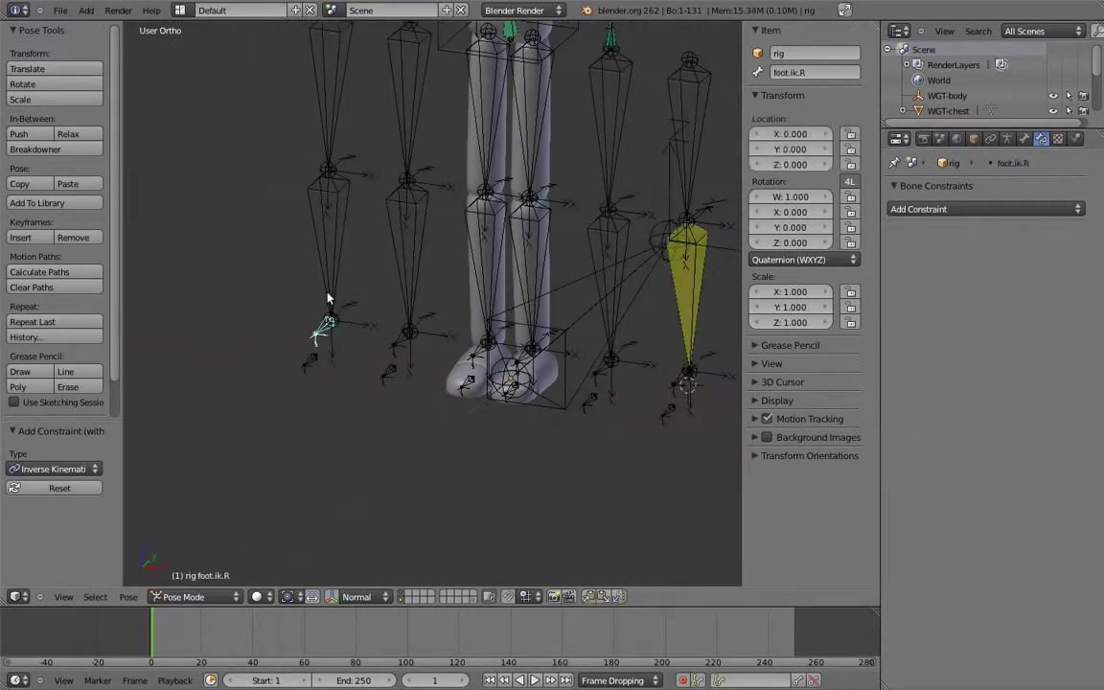
{"action": "right_click", "coordinate": [300, 256], "text": "shift"}
{"action": "key", "text": "shift+ctrl+c"}
{"action": "left_click", "coordinate": [330, 283]}
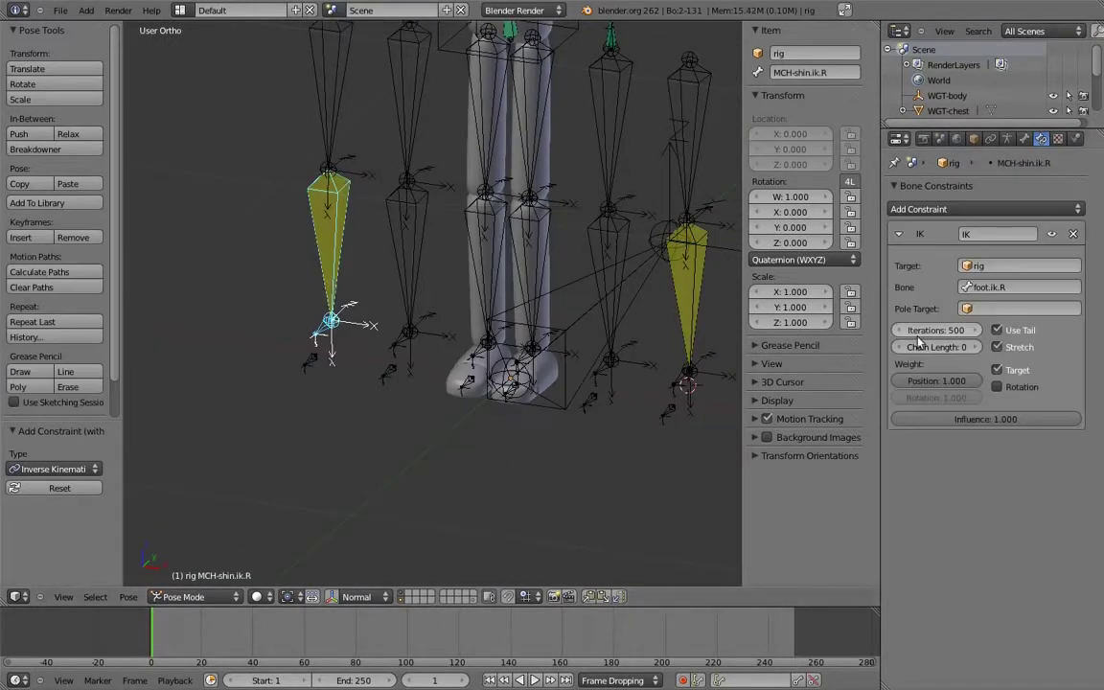
Show the Inverse Kinematics bone settings of MCH-shin.ik.L
{"action": "right_click", "coordinate": [686, 317]}
{"action": "left_click", "coordinate": [1025, 138]}
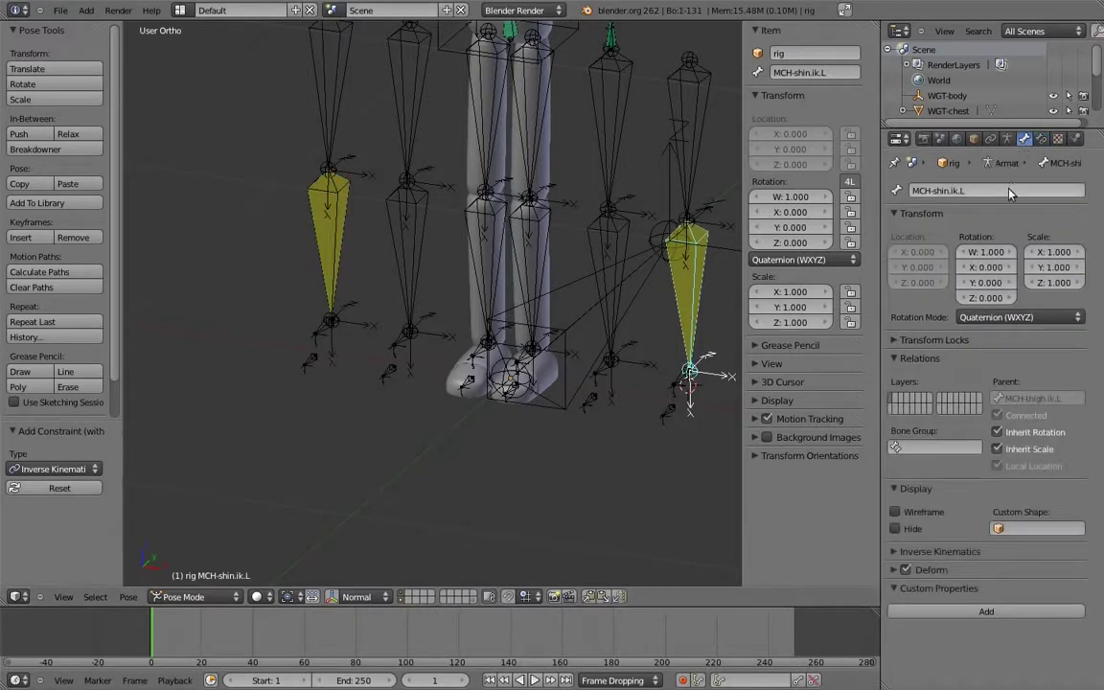
{"action": "left_click", "coordinate": [897, 553]}
{"action": "scroll", "coordinate": [913, 567], "scroll_direction": "down", "scroll_amount": 4}
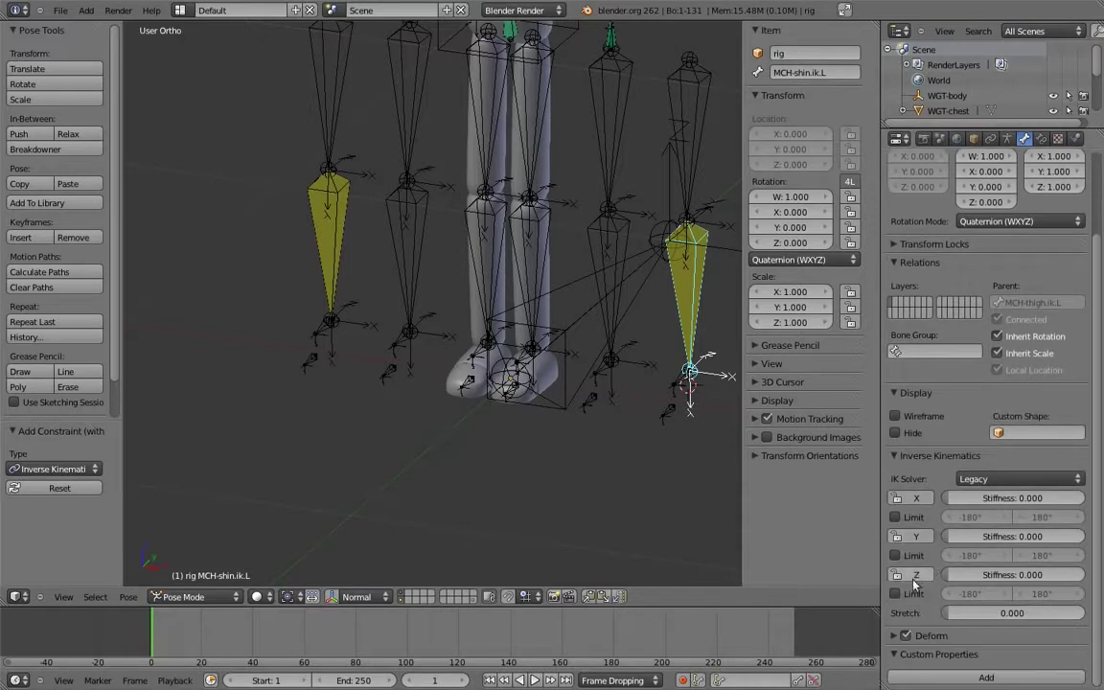
Extrude a mirrored bone from the knee end of MCH-thigh.ik.L by about -0.09 along Y in Edit Mode
{"action": "key", "text": "KP_3"}
{"action": "key", "text": "Tab"}
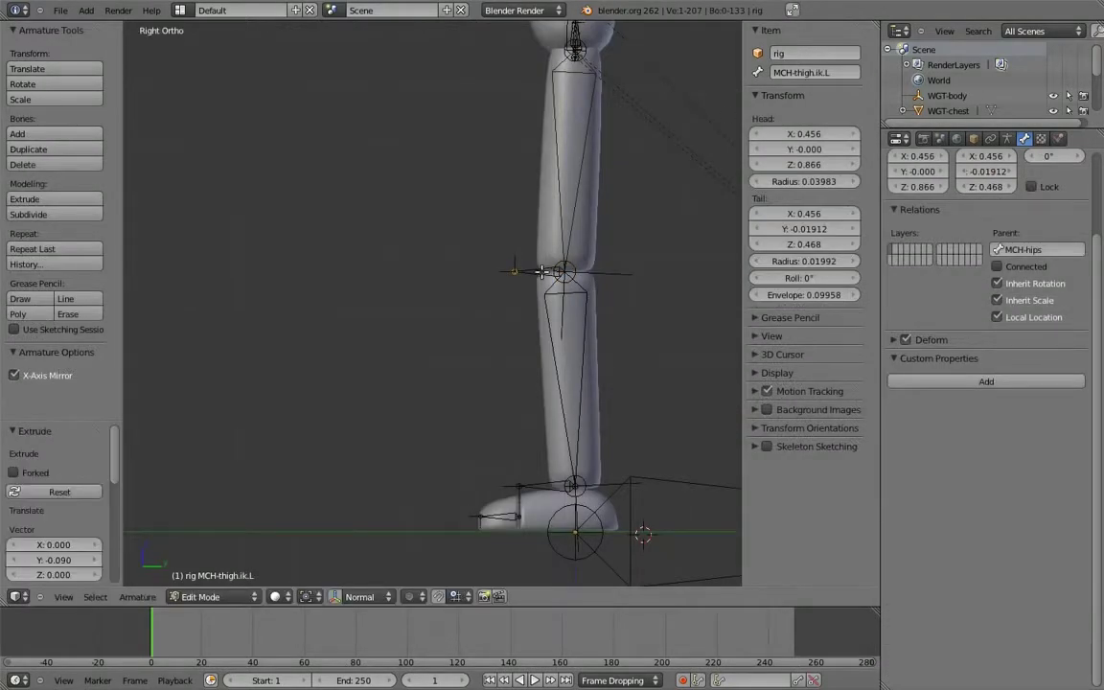
{"action": "key", "text": "shift+r"}
{"action": "middle_click_drag", "start_coordinate": [660, 128], "coordinate": [641, 167]}
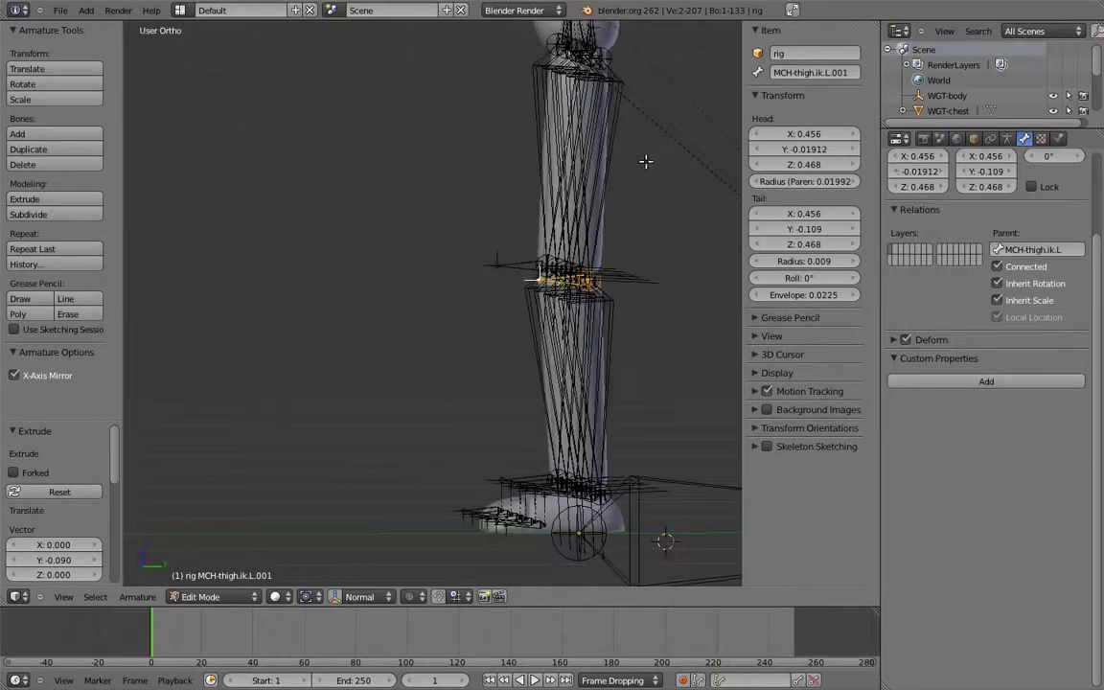
Rename the two extruded knee bones knee_target.L and knee_target.R
{"action": "left_click", "coordinate": [794, 75]}
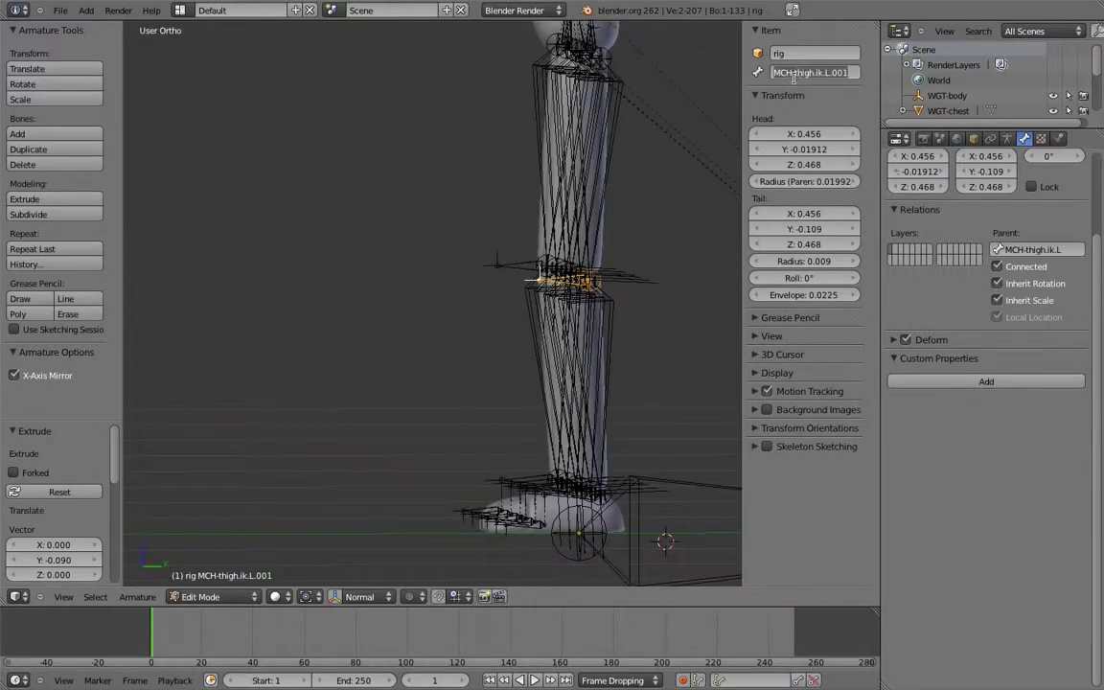
{"action": "type", "text": "k"}
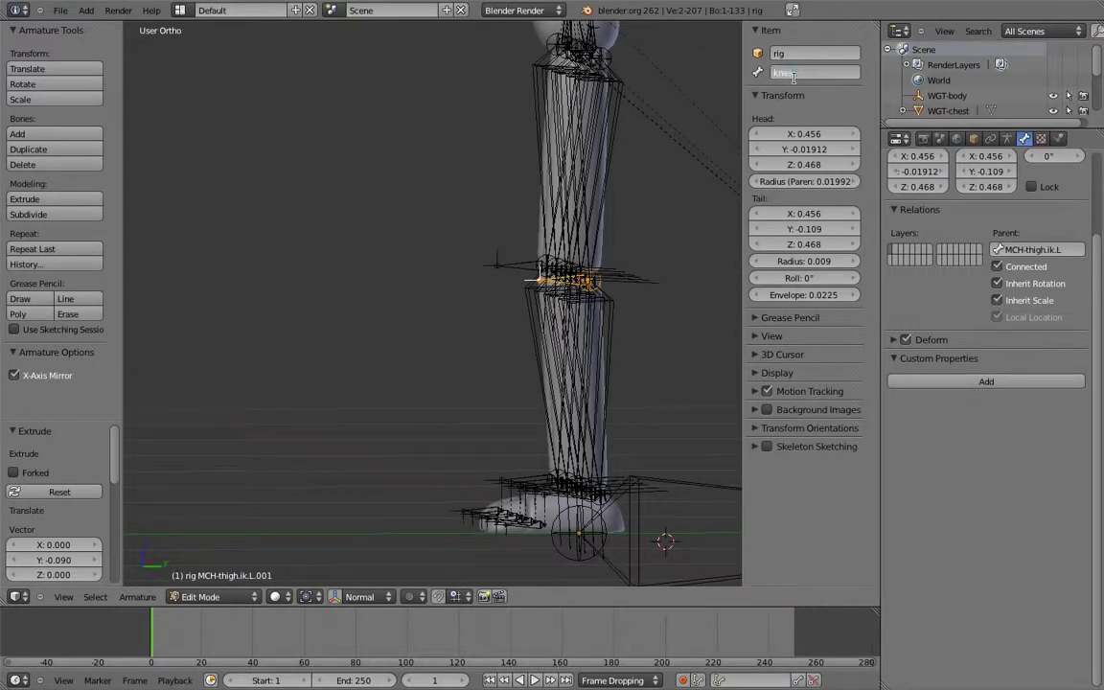
{"action": "type", "text": "nee_target.L"}
{"action": "key", "text": "Return"}
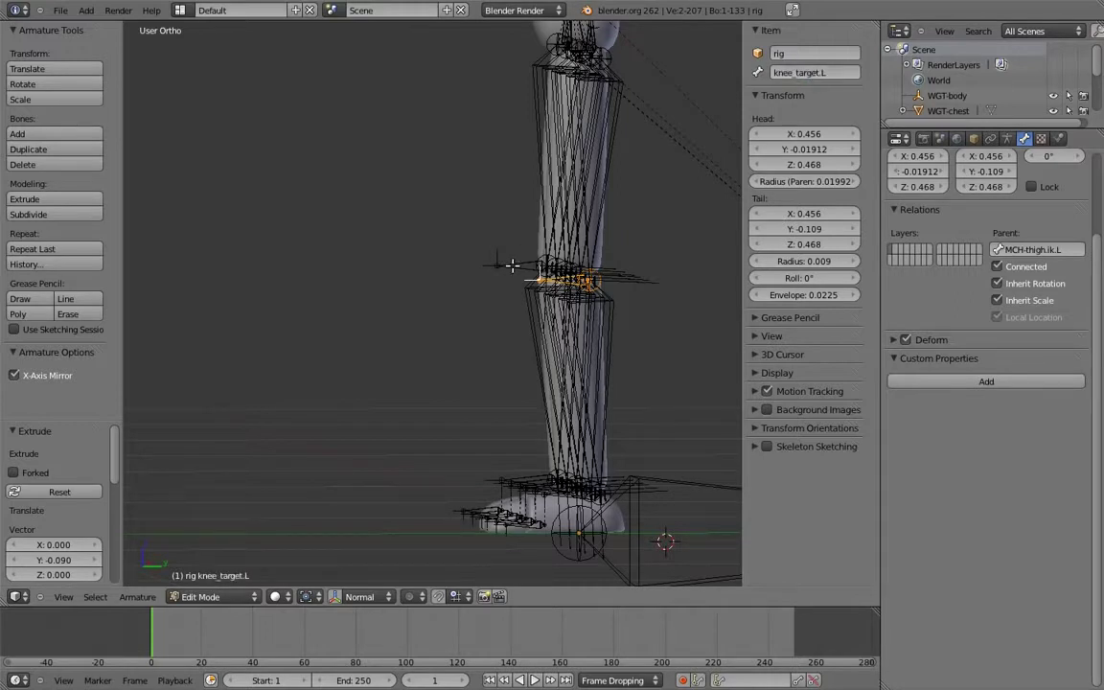
{"action": "right_click", "coordinate": [519, 261]}
{"action": "left_click", "coordinate": [812, 74]}
{"action": "type", "text": "knee_target.L"}
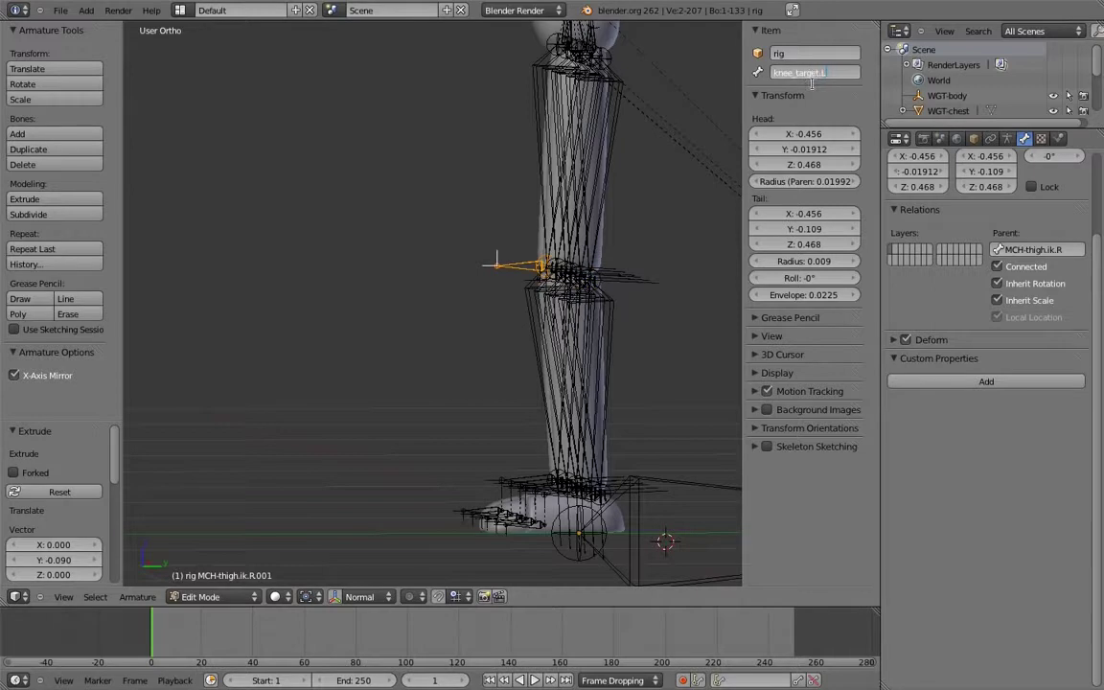
{"action": "type", "text": "R"}
{"action": "key", "text": "Return"}
Clear the parent of the knee target bones
{"action": "middle_click_drag", "start_coordinate": [517, 225], "coordinate": [495, 324]}
{"action": "right_click", "coordinate": [513, 323]}
{"action": "key", "text": "alt+p"}
{"action": "left_click", "coordinate": [501, 338]}
Move the knee target bones out in front of the knees along the Y axis
{"action": "key", "text": "KP_3"}
{"action": "middle_click_drag", "start_coordinate": [574, 347], "coordinate": [591, 345], "text": "shift"}
{"action": "scroll", "coordinate": [599, 331], "scroll_direction": "down", "scroll_amount": 1}
{"action": "middle_click_drag", "start_coordinate": [614, 295], "coordinate": [598, 311], "text": "shift"}
{"action": "key", "text": "g"}
{"action": "key", "text": "y"}
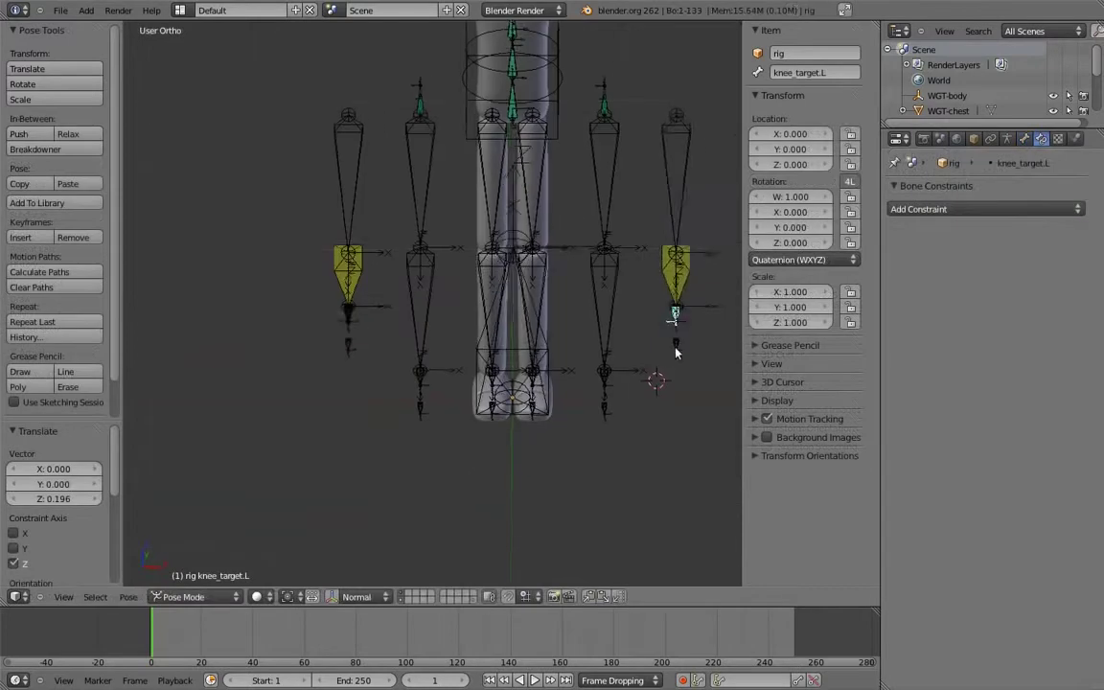
Try moving the IK leg controls and knee targets on both sides to test how the IK chains bend
{"action": "key", "text": "g"}
{"action": "right_click", "coordinate": [656, 336]}
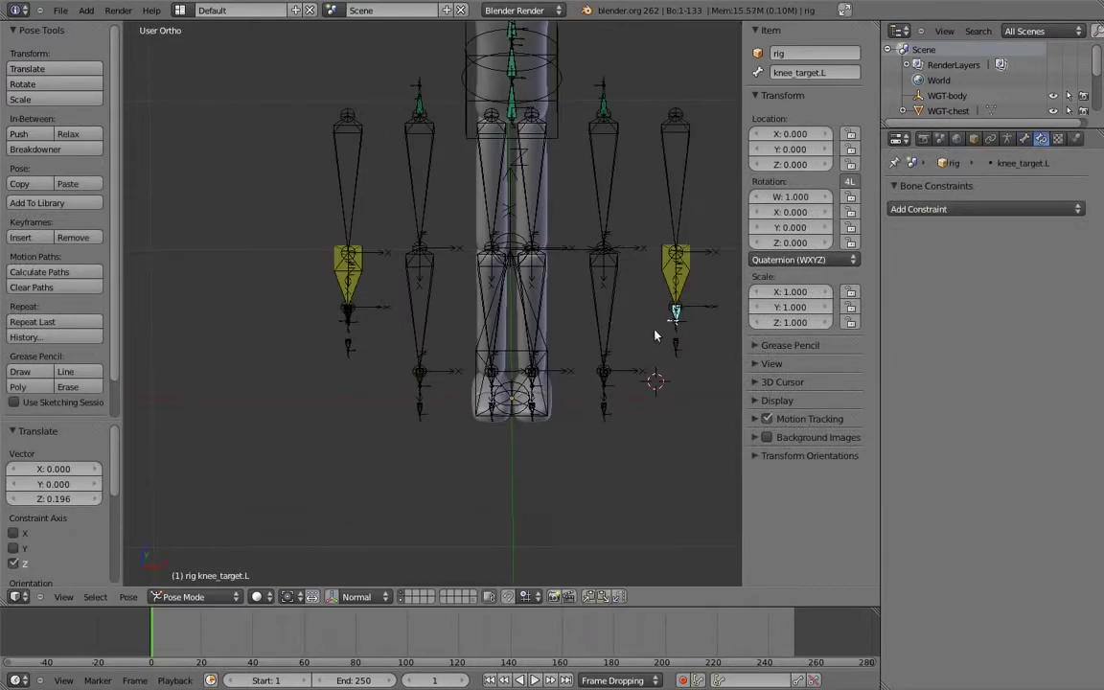
{"action": "right_click", "coordinate": [351, 324]}
{"action": "middle_click_drag", "start_coordinate": [353, 326], "coordinate": [402, 320]}
{"action": "key", "text": "g"}
{"action": "right_click", "coordinate": [379, 312]}
{"action": "right_click", "coordinate": [342, 307]}
{"action": "key", "text": "g"}
{"action": "right_click", "coordinate": [448, 297]}
Add Copy Rotation constraints to thigh.L and shin.L, targeting thigh.fk.L and shin.fk.L
{"action": "middle_click_drag", "start_coordinate": [580, 343], "coordinate": [612, 320], "text": "ctrl"}
{"action": "middle_click_drag", "start_coordinate": [612, 320], "coordinate": [604, 322], "text": "shift"}
{"action": "key", "text": "a"}
{"action": "key", "text": "a"}
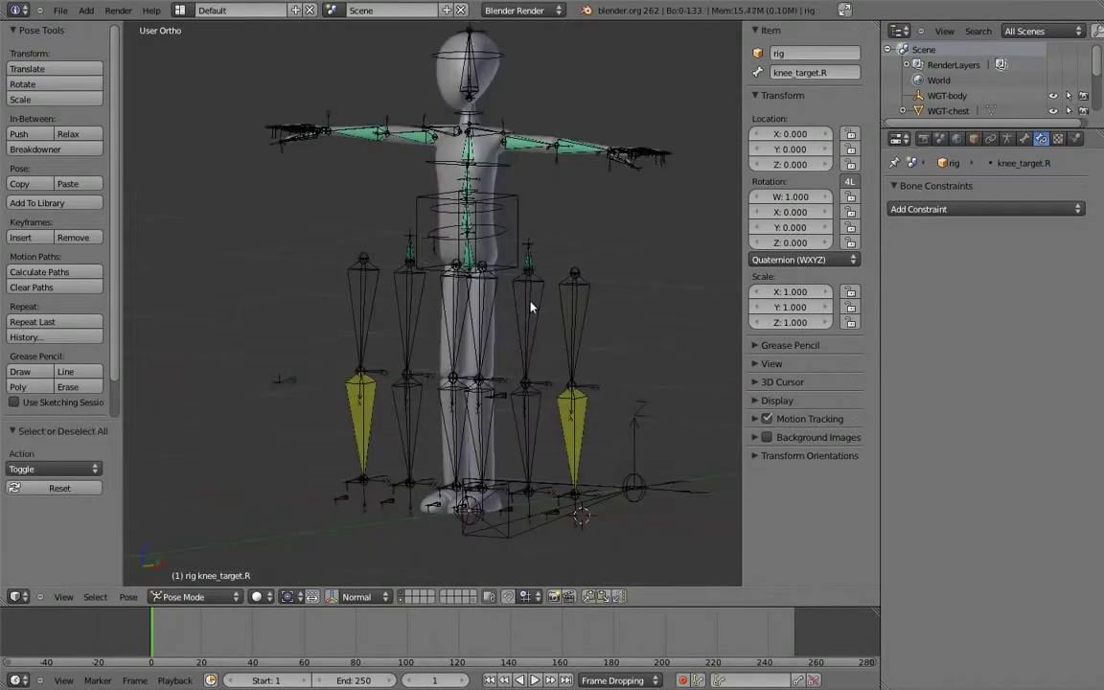
{"action": "right_click", "coordinate": [485, 313]}
{"action": "key", "text": "ctrl+shift+c"}
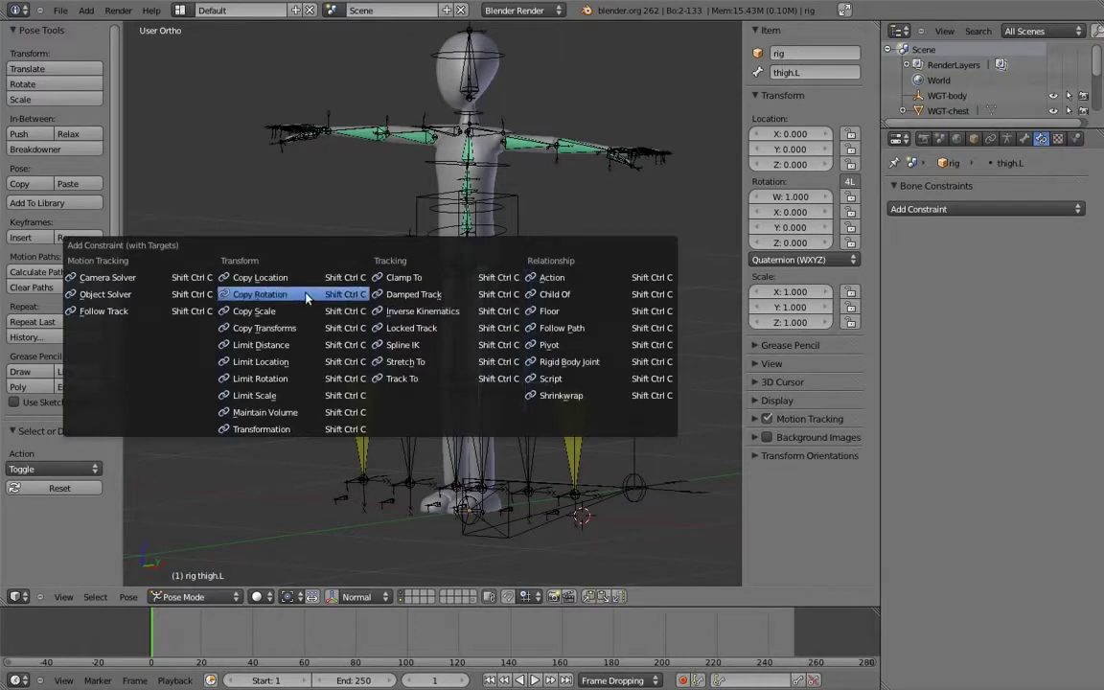
{"action": "left_click", "coordinate": [271, 294]}
{"action": "right_click", "coordinate": [532, 421]}
{"action": "right_click", "coordinate": [479, 421], "text": "shift"}
{"action": "key", "text": "ctrl+shift+c"}
{"action": "left_click", "coordinate": [436, 383]}
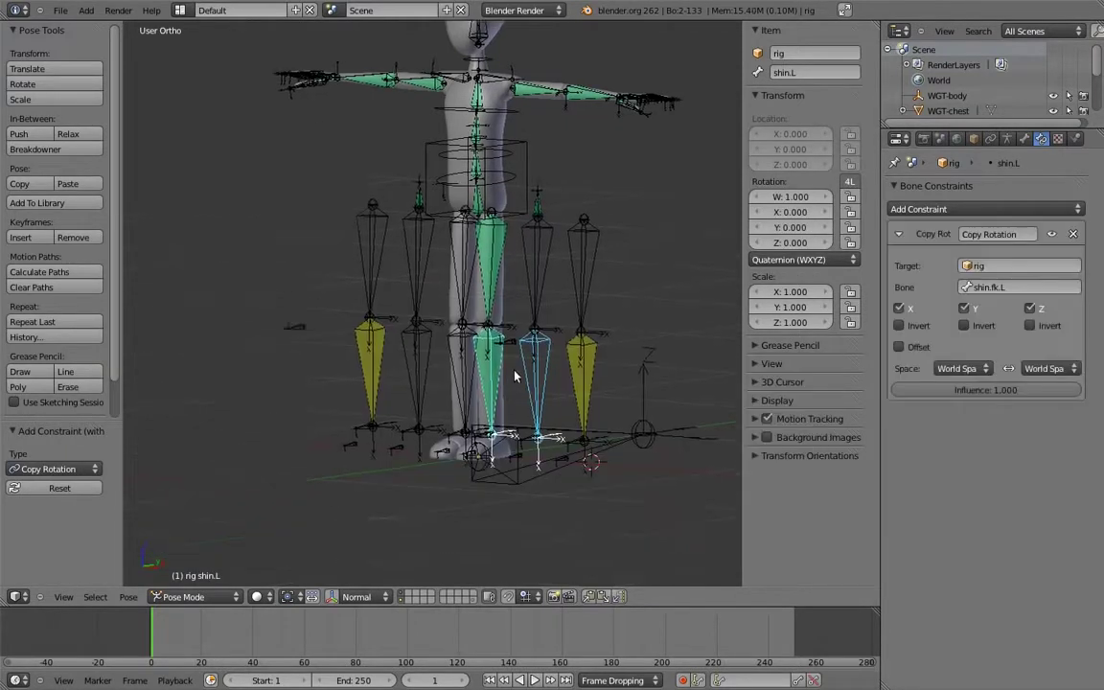
Add Copy Rotation constraints to foot.L and toe.L, targeting the matching FK foot and toe bones
{"action": "scroll", "coordinate": [515, 373], "scroll_direction": "up", "scroll_amount": 4}
{"action": "middle_click_drag", "start_coordinate": [508, 470], "coordinate": [534, 380], "text": "shift"}
{"action": "right_click", "coordinate": [547, 376]}
{"action": "right_click", "coordinate": [548, 375]}
{"action": "middle_click_drag", "start_coordinate": [466, 386], "coordinate": [558, 375]}
{"action": "right_click", "coordinate": [409, 383], "text": "shift"}
{"action": "key", "text": "ctrl+shift+c"}
{"action": "left_click", "coordinate": [410, 384]}
{"action": "right_click", "coordinate": [497, 400]}
{"action": "right_click", "coordinate": [411, 410], "text": "shift"}
{"action": "key", "text": "ctrl+shift+c"}
{"action": "left_click", "coordinate": [374, 347]}
{"action": "middle_click_drag", "start_coordinate": [374, 347], "coordinate": [441, 340]}
Add a Copy Rotation constraint to thigh.R targeting thigh.fk.R
{"action": "right_click", "coordinate": [325, 222]}
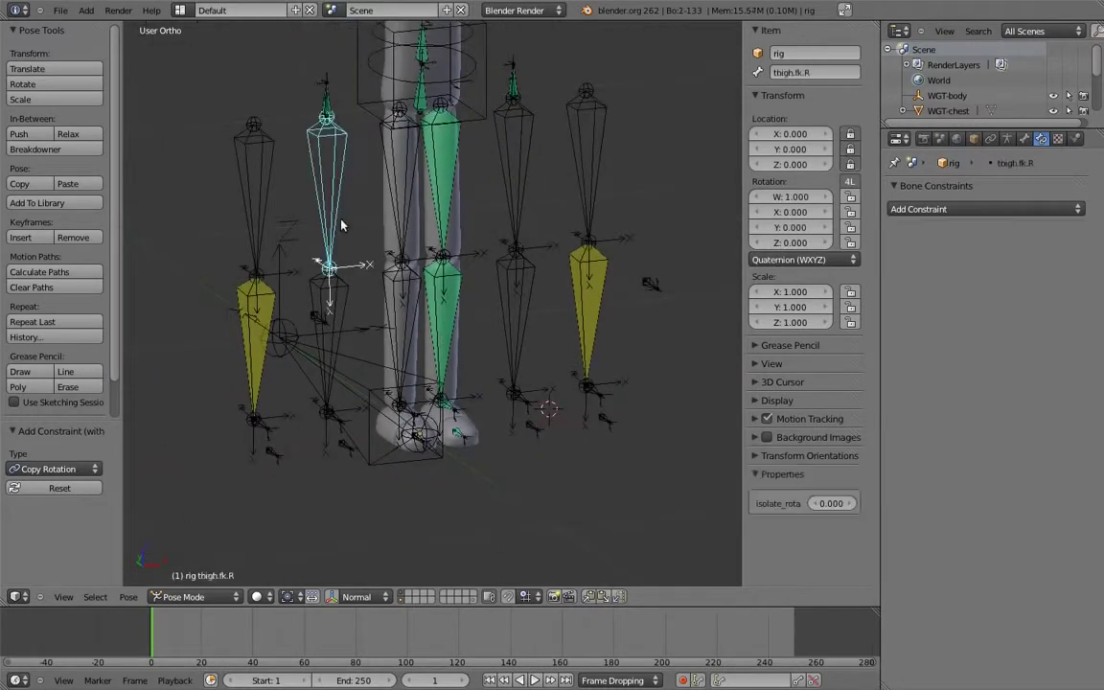
{"action": "right_click", "coordinate": [399, 180], "text": "shift"}
{"action": "key", "text": "ctrl+shift+c"}
{"action": "left_click", "coordinate": [399, 180]}
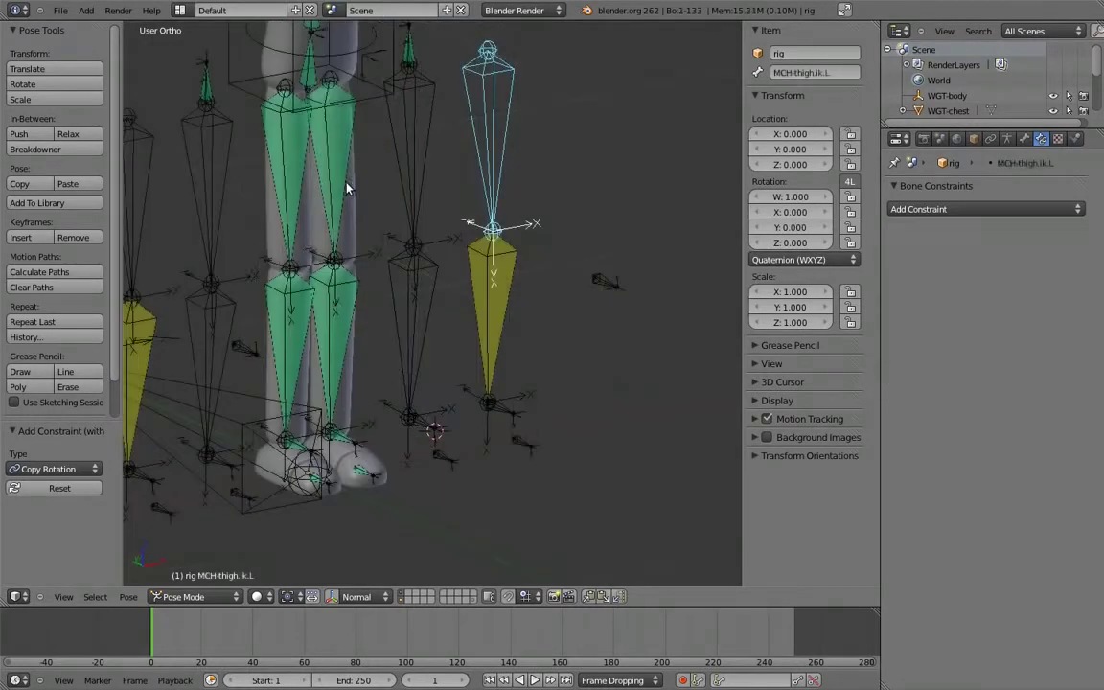
Add second Copy Rotation constraints to thigh.L and shin.L, targeting MCH-thigh.ik.L and MCH-shin.ik.L
{"action": "right_click", "coordinate": [346, 187], "text": "shift"}
{"action": "key", "text": "ctrl+shift+c"}
{"action": "left_click", "coordinate": [346, 188]}
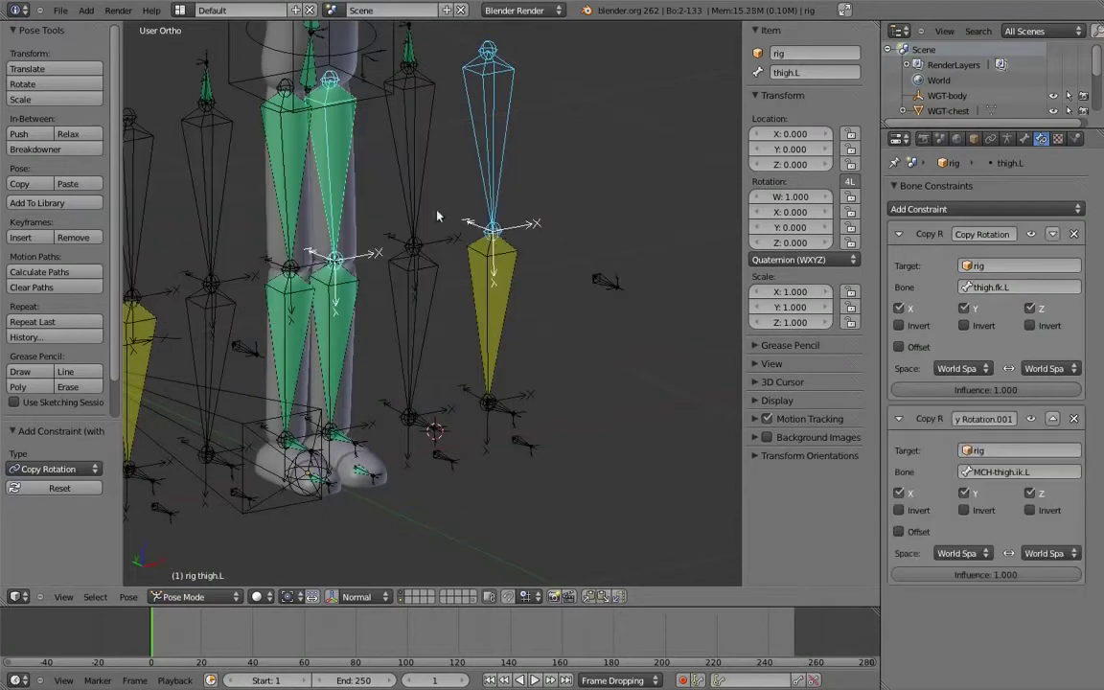
{"action": "right_click", "coordinate": [496, 285]}
{"action": "right_click", "coordinate": [350, 302], "text": "shift"}
{"action": "key", "text": "ctrl+shift+c"}
{"action": "left_click", "coordinate": [350, 303]}
{"action": "right_click", "coordinate": [508, 414]}
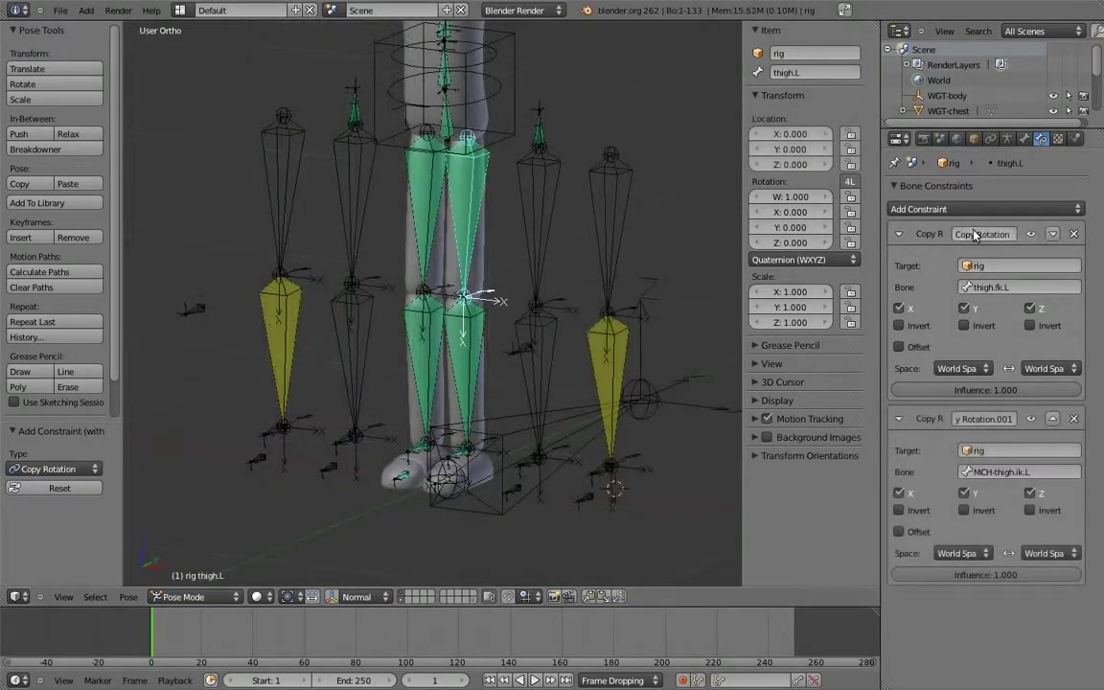
Rename the Copy Rotation constraints that target the FK bones to FK, from thigh.L through toe.R
{"action": "double_click", "coordinate": [965, 234]}
{"action": "type", "text": "FK"}
{"action": "key", "text": "Return"}
{"action": "right_click", "coordinate": [470, 283]}
{"action": "key", "text": "ctrl+v"}
{"action": "right_click", "coordinate": [455, 460]}
{"action": "middle_click_drag", "start_coordinate": [484, 424], "coordinate": [529, 330], "text": "shift"}
{"action": "scroll", "coordinate": [538, 334], "scroll_direction": "up", "scroll_amount": 4}
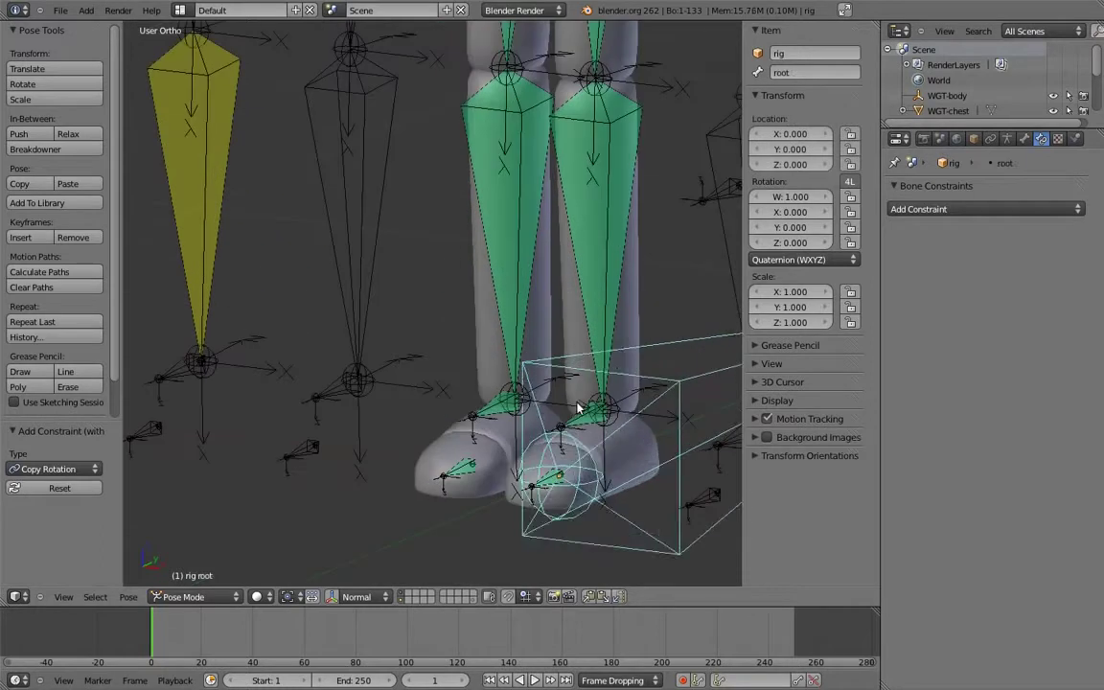
{"action": "right_click", "coordinate": [586, 420]}
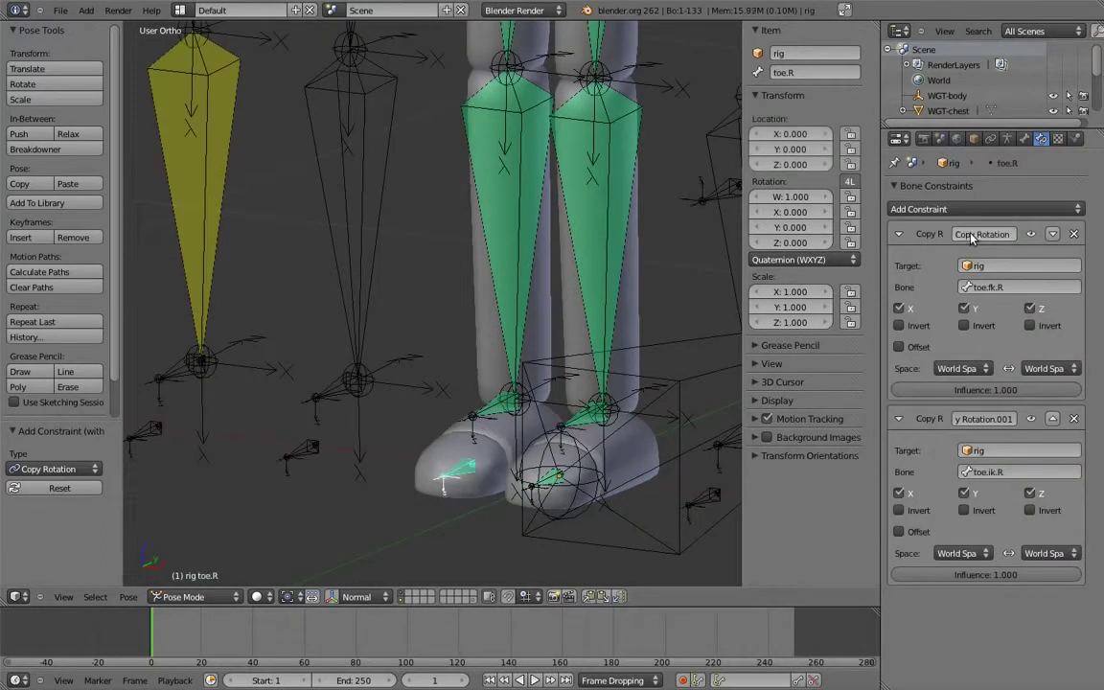
{"action": "key", "text": "ctrl+v"}
Rename the Copy Rotation constraints that target the IK bones to IK on toe.R, foot.R and shin.R
{"action": "left_click", "coordinate": [980, 421]}
{"action": "key", "text": "BackSpace"}
{"action": "right_click", "coordinate": [479, 414]}
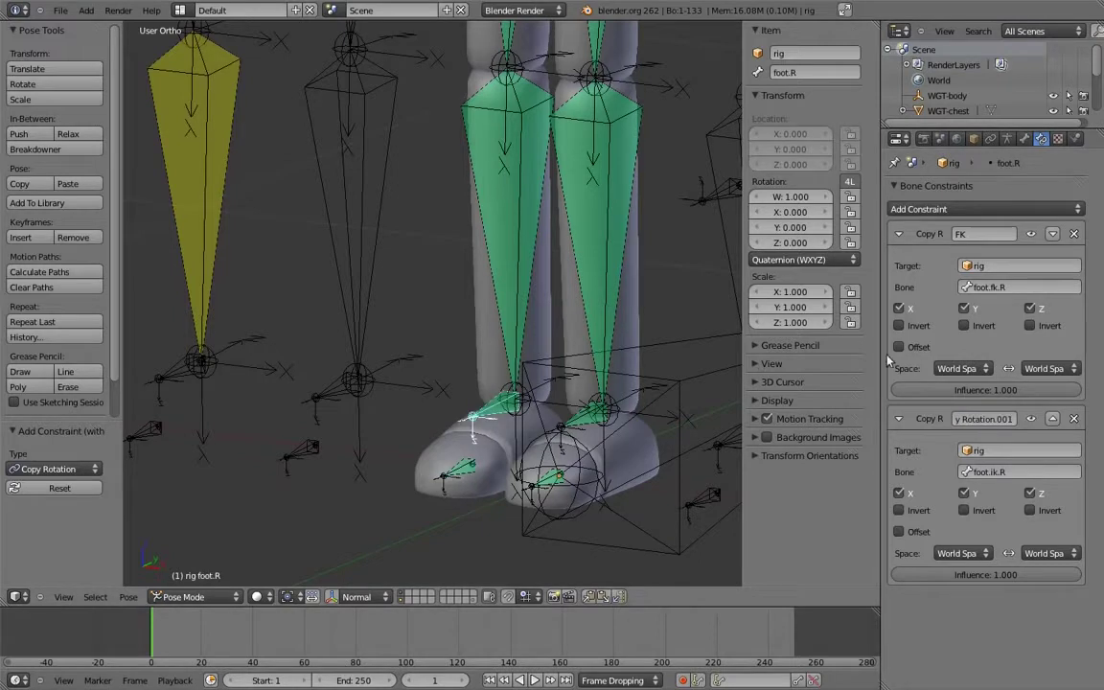
{"action": "right_click", "coordinate": [505, 254]}
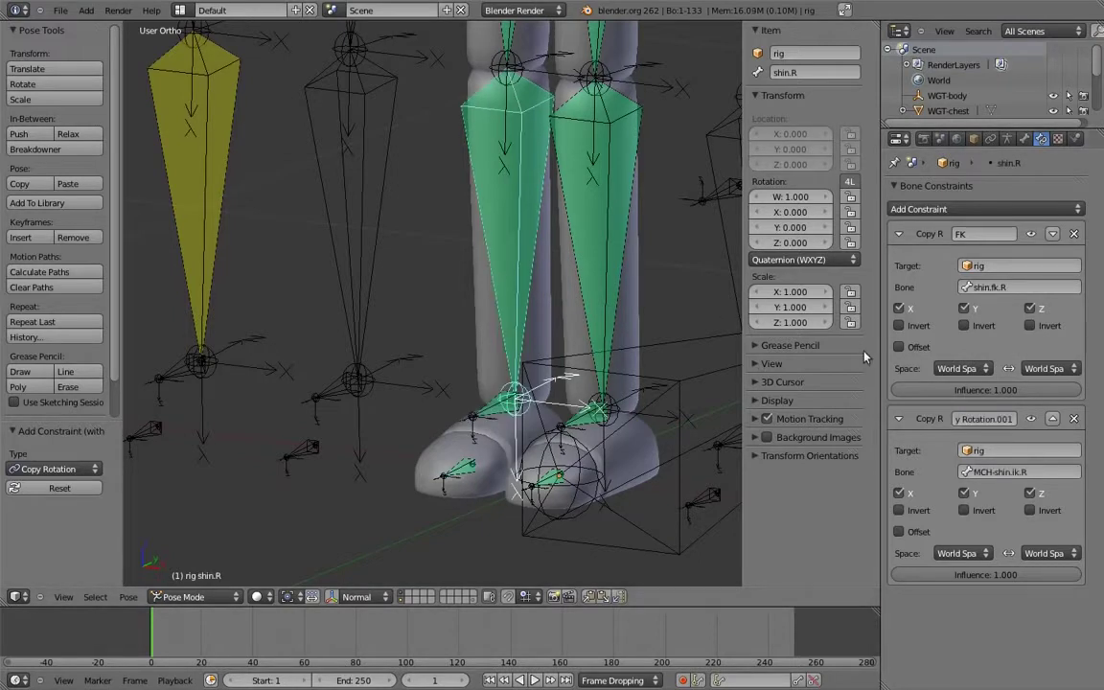
{"action": "type", "text": "IK"}
{"action": "key", "text": "Return"}
{"action": "right_click", "coordinate": [509, 43]}
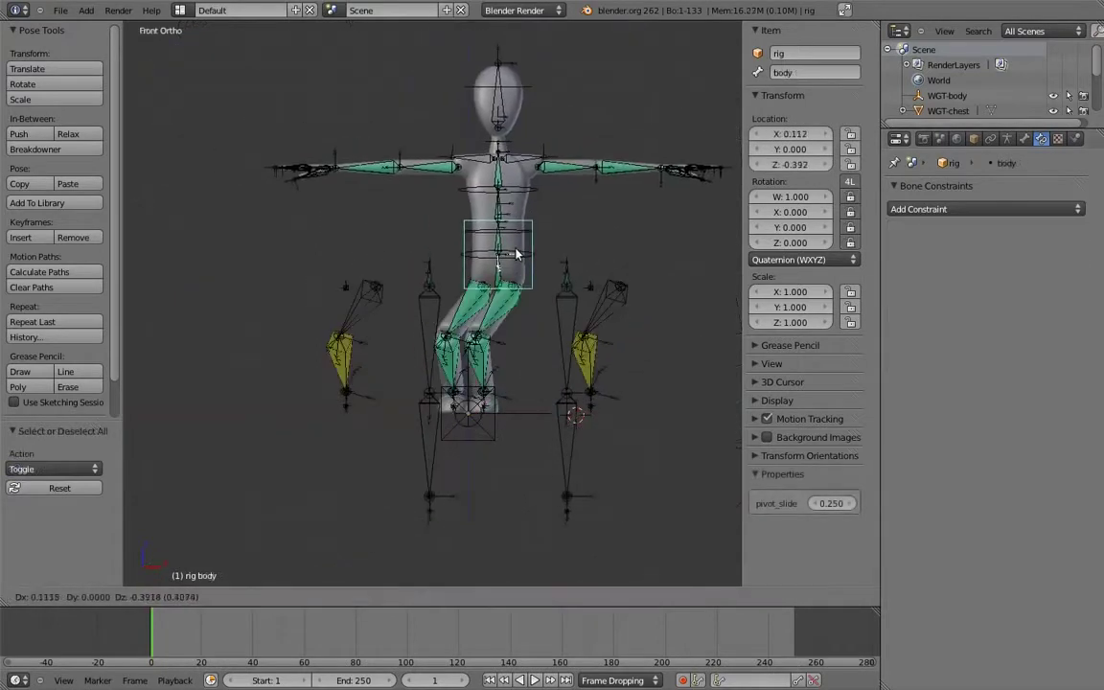
Try moving the body bone to test the IK legs, and restore its position
{"action": "right_click", "coordinate": [506, 178]}
{"action": "middle_click_drag", "start_coordinate": [555, 219], "coordinate": [555, 238], "text": "shift"}
{"action": "key", "text": "a"}
{"action": "middle_click_drag", "start_coordinate": [612, 164], "coordinate": [560, 248], "text": "shift"}
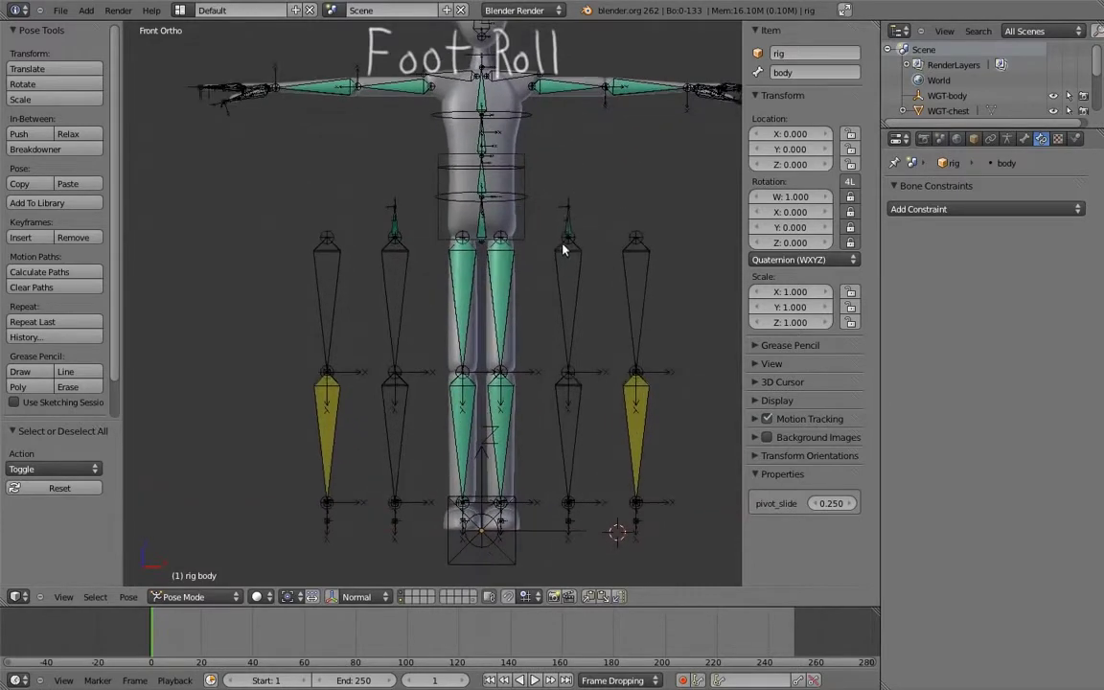
Move the FK leg chains and leg socket bones of both sides to bone layer 4
{"action": "right_click", "coordinate": [566, 222]}
{"action": "key", "text": "b"}
{"action": "left_click_drag", "start_coordinate": [562, 180], "coordinate": [589, 539]}
{"action": "key", "text": "b"}
{"action": "left_click_drag", "start_coordinate": [374, 172], "coordinate": [414, 480]}
{"action": "key", "text": "m"}
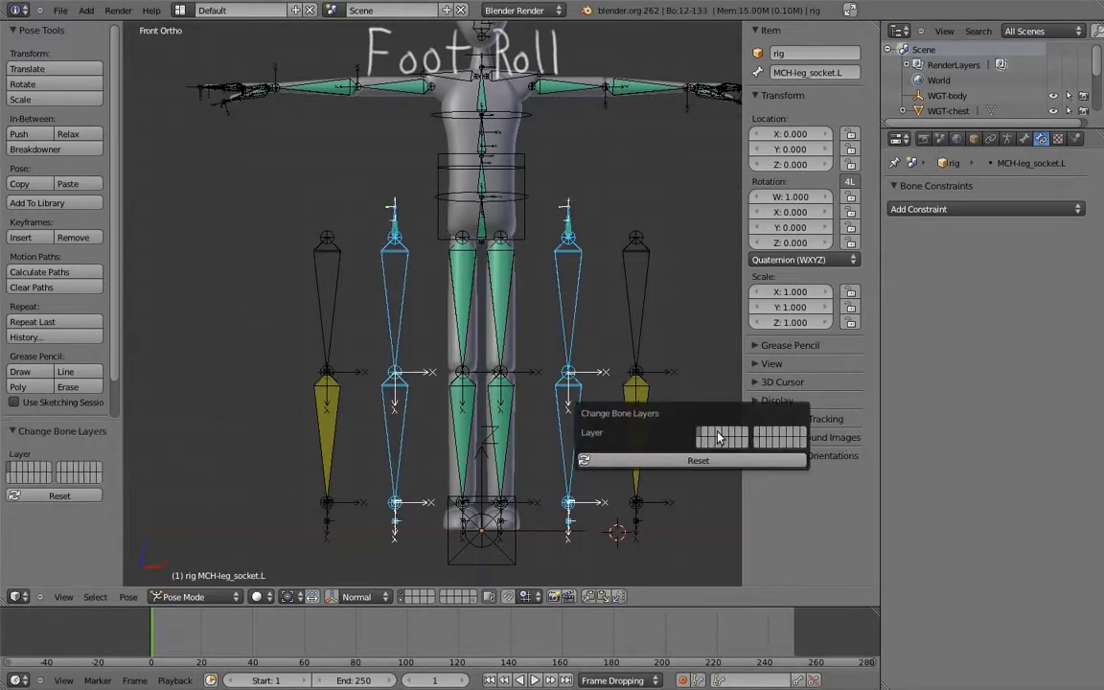
{"action": "left_click", "coordinate": [757, 439]}
Move the IK leg chains of both sides to bone layer 5
{"action": "key", "text": "b"}
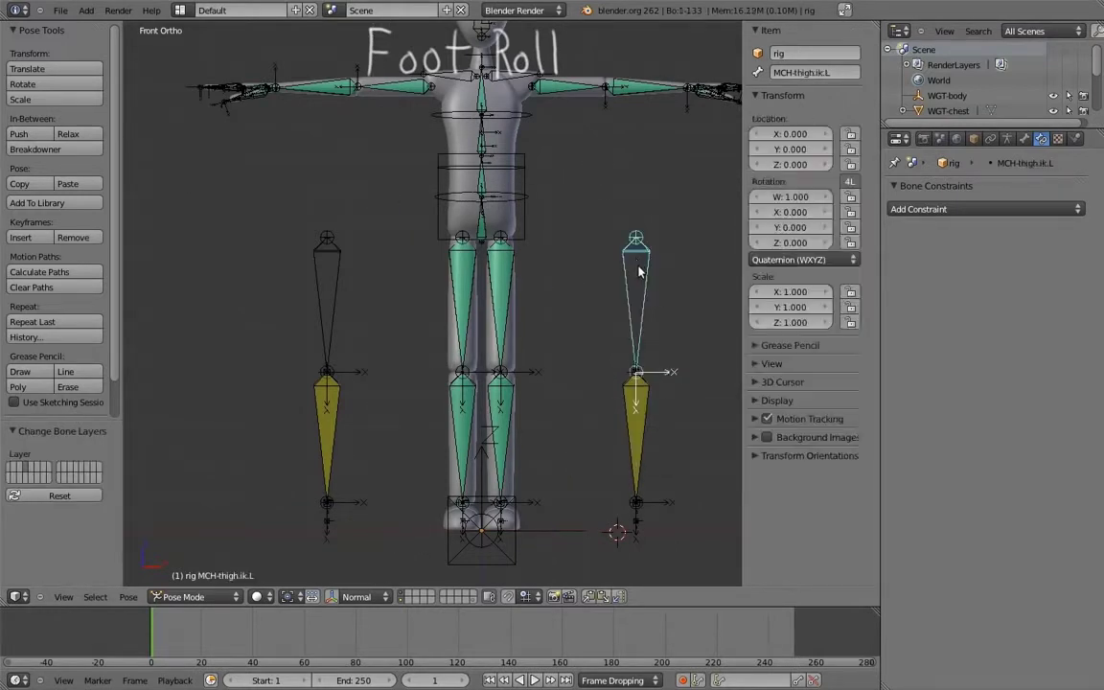
{"action": "left_click_drag", "start_coordinate": [604, 197], "coordinate": [657, 554]}
{"action": "key", "text": "b"}
{"action": "left_click_drag", "start_coordinate": [277, 204], "coordinate": [364, 507]}
{"action": "key", "text": "m"}
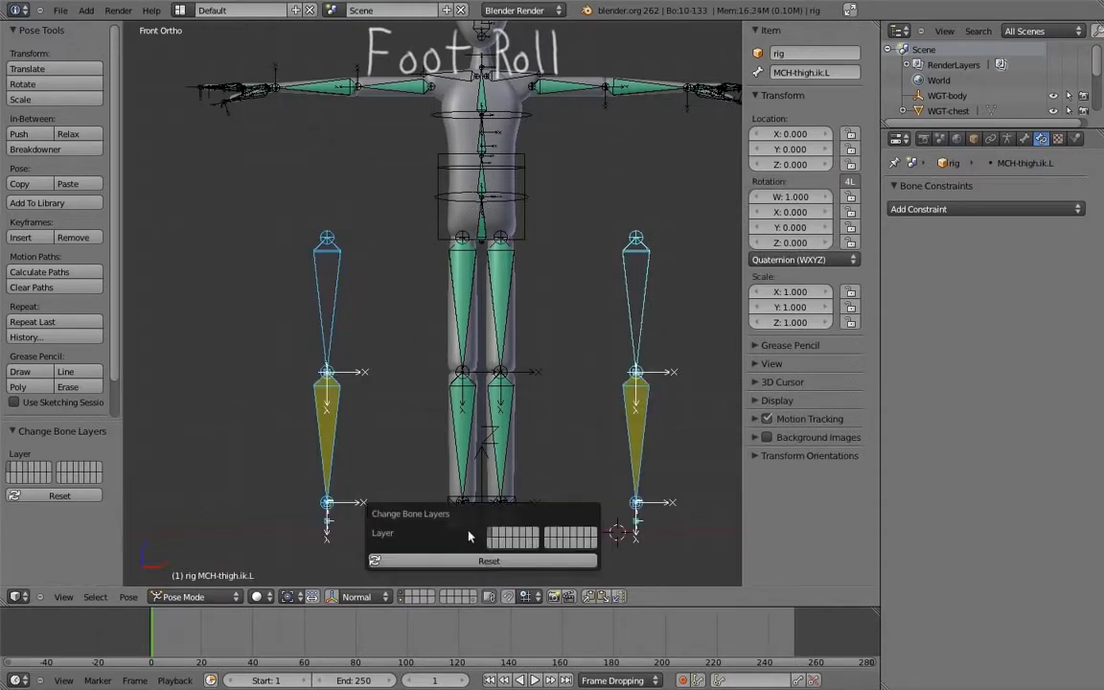
{"action": "left_click", "coordinate": [518, 537]}
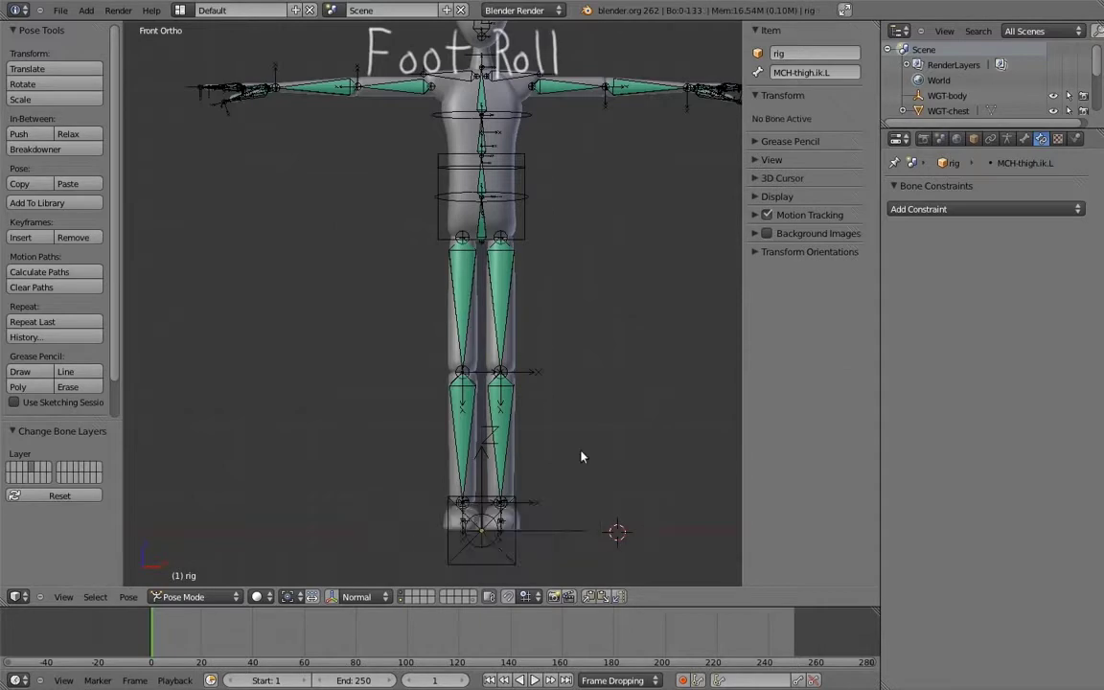
Move the deform leg bones, without the root bone, to bone layer 32 and show the armature's layer settings
{"action": "right_click", "coordinate": [465, 302]}
{"action": "key", "text": "b"}
{"action": "left_click_drag", "start_coordinate": [418, 290], "coordinate": [563, 544]}
{"action": "right_click", "coordinate": [511, 557], "text": "shift"}
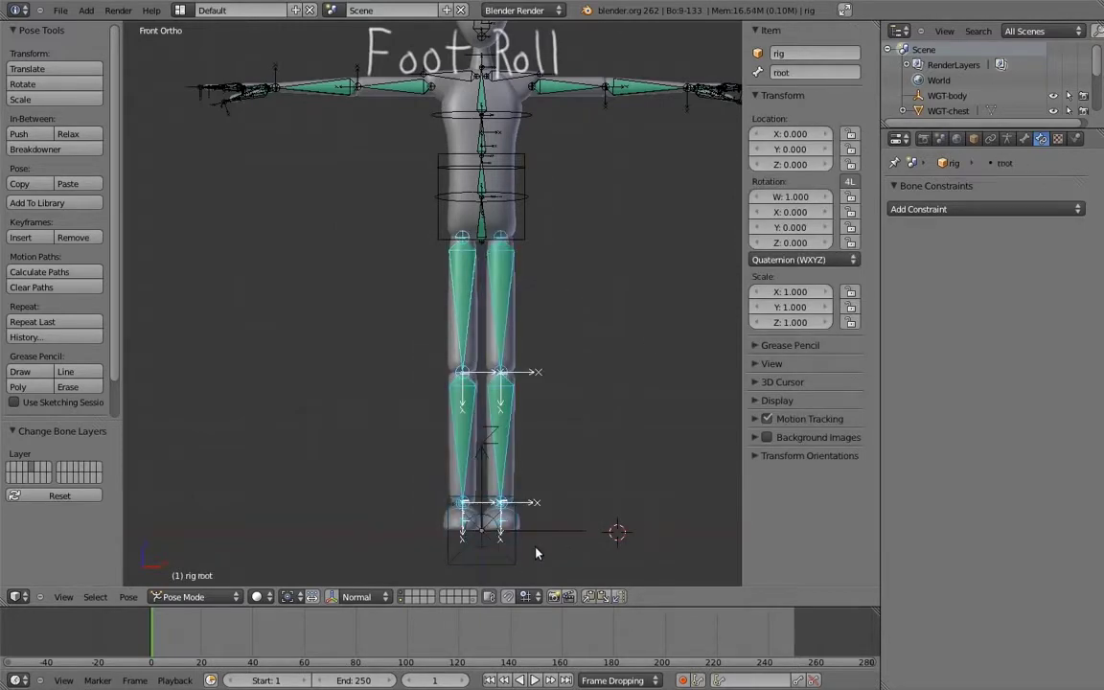
{"action": "key", "text": "m"}
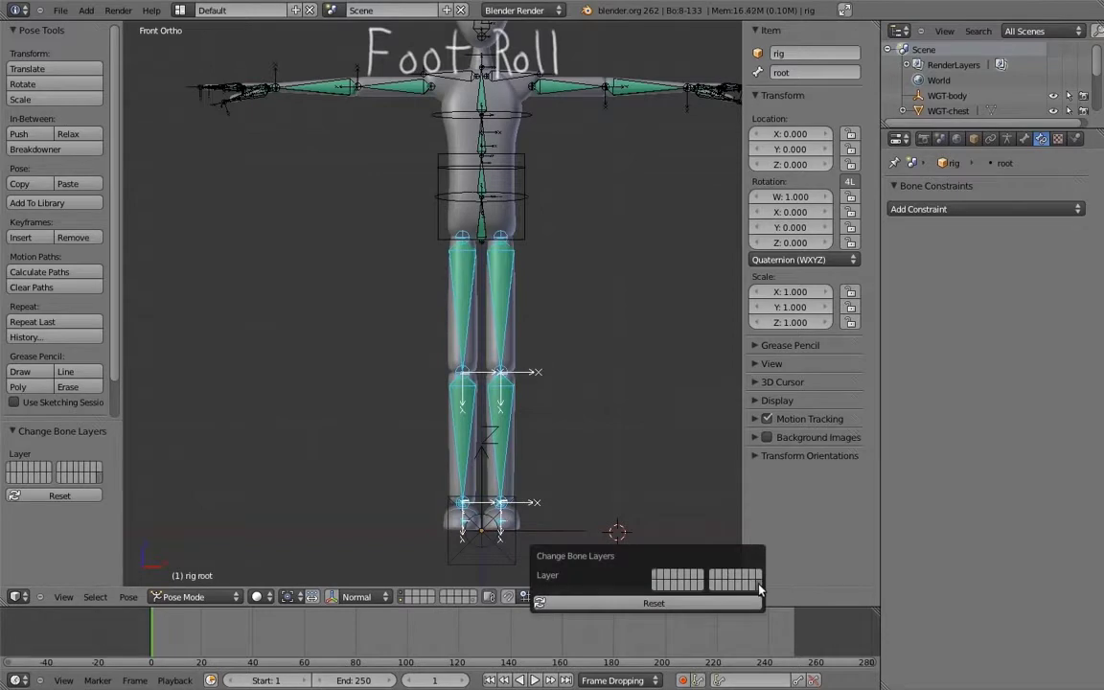
{"action": "left_click", "coordinate": [1006, 139]}
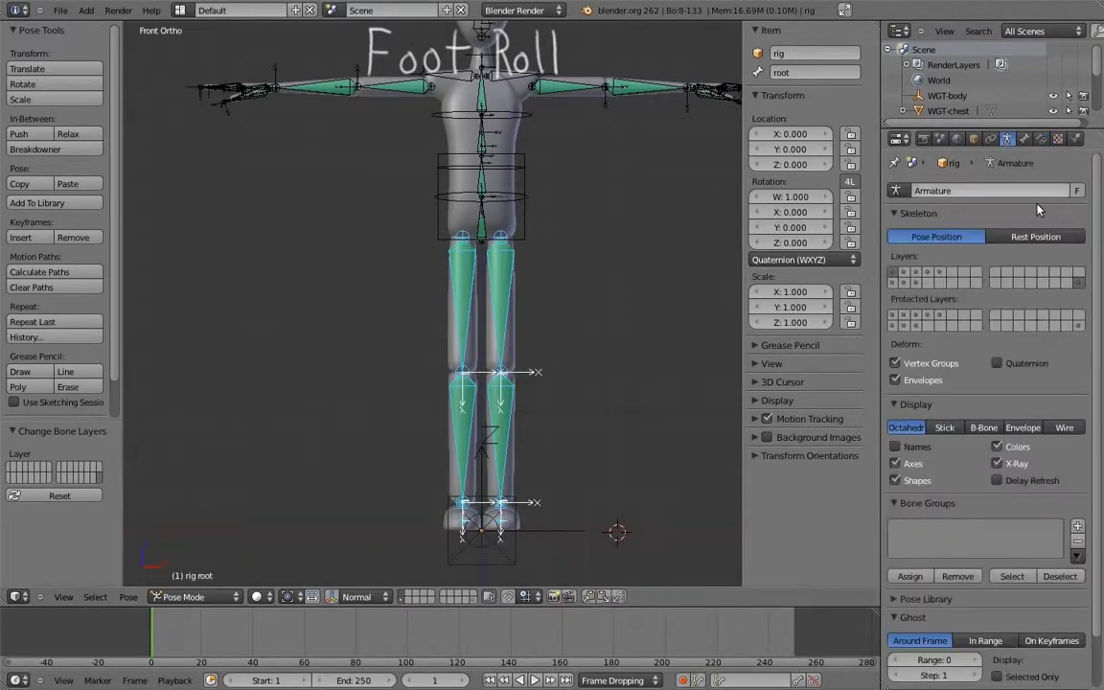
Hide bone layer 32 and show bone layers 4 and 5 alongside the remaining visible layers
{"action": "left_click", "coordinate": [1079, 285]}
{"action": "left_click", "coordinate": [1080, 286], "text": "shift"}
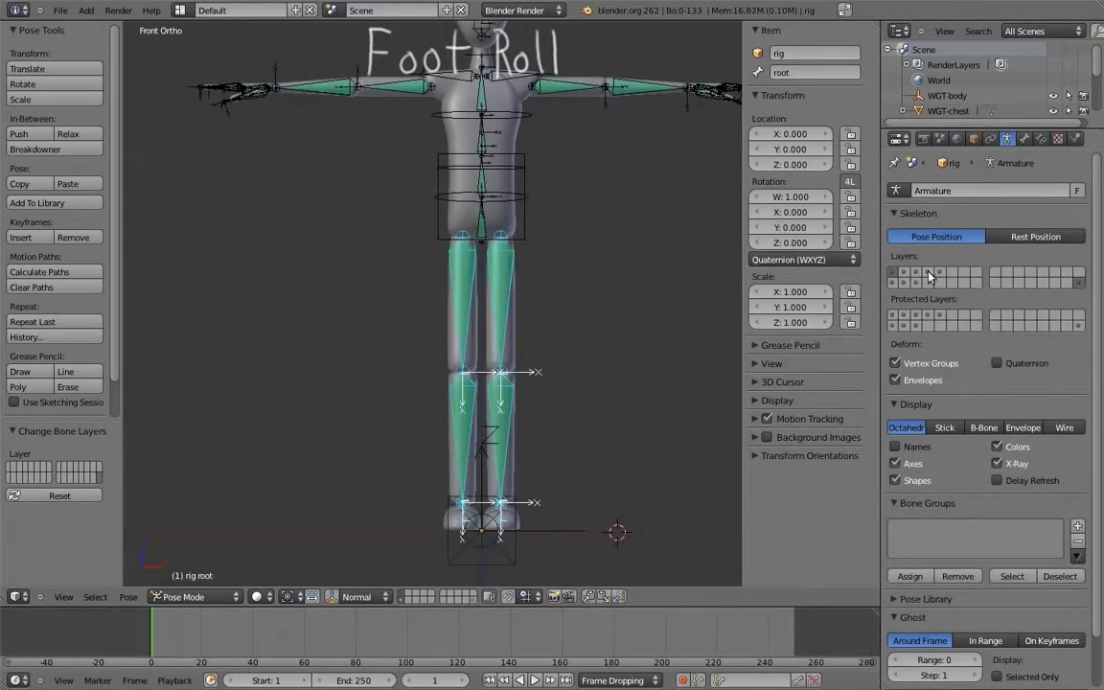
{"action": "left_click", "coordinate": [928, 274], "text": "shift"}
{"action": "left_click", "coordinate": [938, 274], "text": "shift"}
In Edit Mode, move the left FK leg chain with its socket bone -0.2 along X, back onto the leg
{"action": "right_click", "coordinate": [573, 273]}
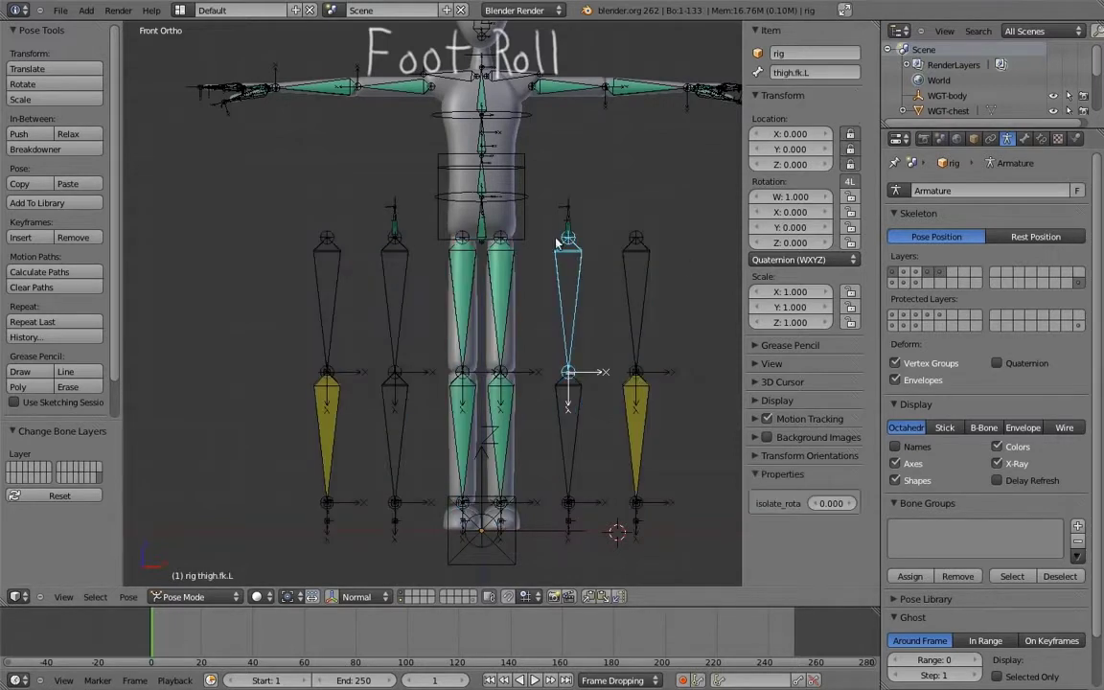
{"action": "key", "text": "Tab"}
{"action": "key", "text": "b"}
{"action": "left_click_drag", "start_coordinate": [547, 182], "coordinate": [573, 510]}
{"action": "key", "text": "g"}
{"action": "key", "text": "x"}
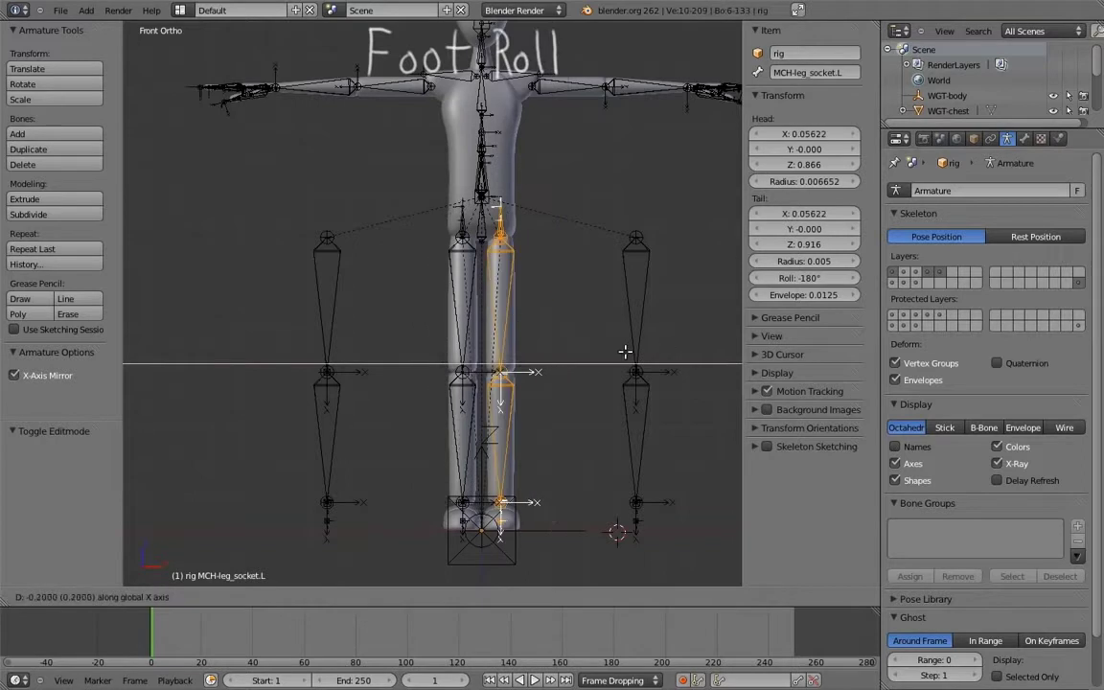
{"action": "left_click", "coordinate": [624, 351]}
Move the left IK leg chain -0.4 along X, back onto the leg
{"action": "right_click", "coordinate": [632, 288]}
{"action": "key", "text": "b"}
{"action": "left_click_drag", "start_coordinate": [592, 191], "coordinate": [651, 545]}
{"action": "key", "text": "g"}
{"action": "key", "text": "x"}
{"action": "left_click", "coordinate": [545, 394]}
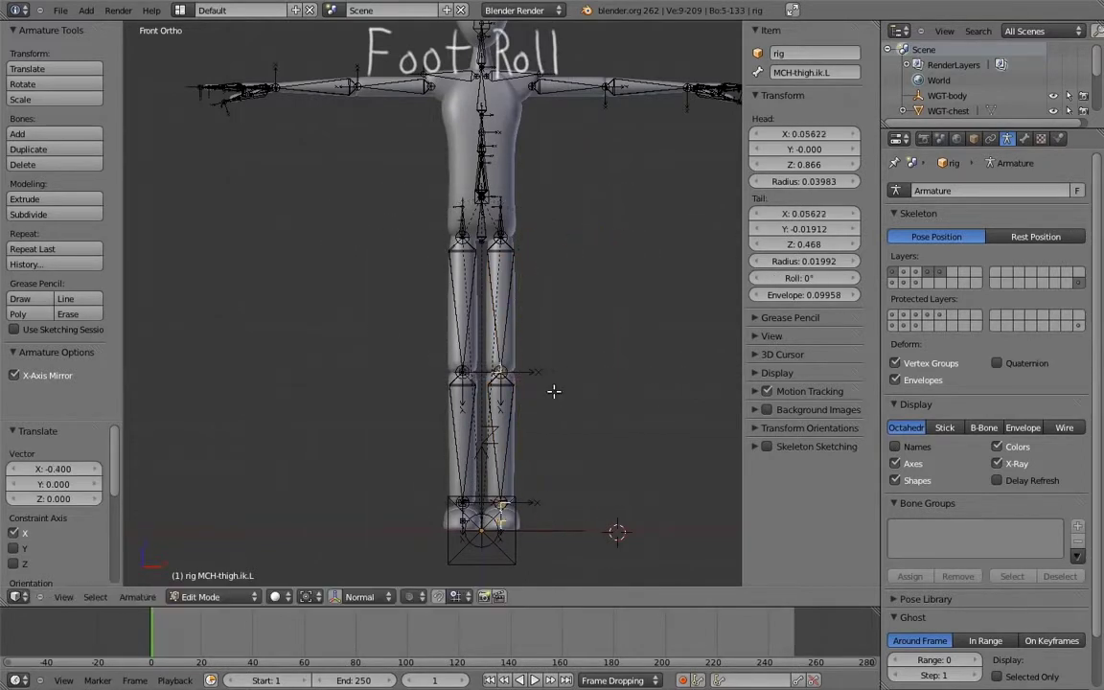
Show only bone layer 5 and extrude a bone from the head of toe.ik.L to the heel's lower back edge, about 0.174 along Y
{"action": "key", "text": "ctrl+Tab"}
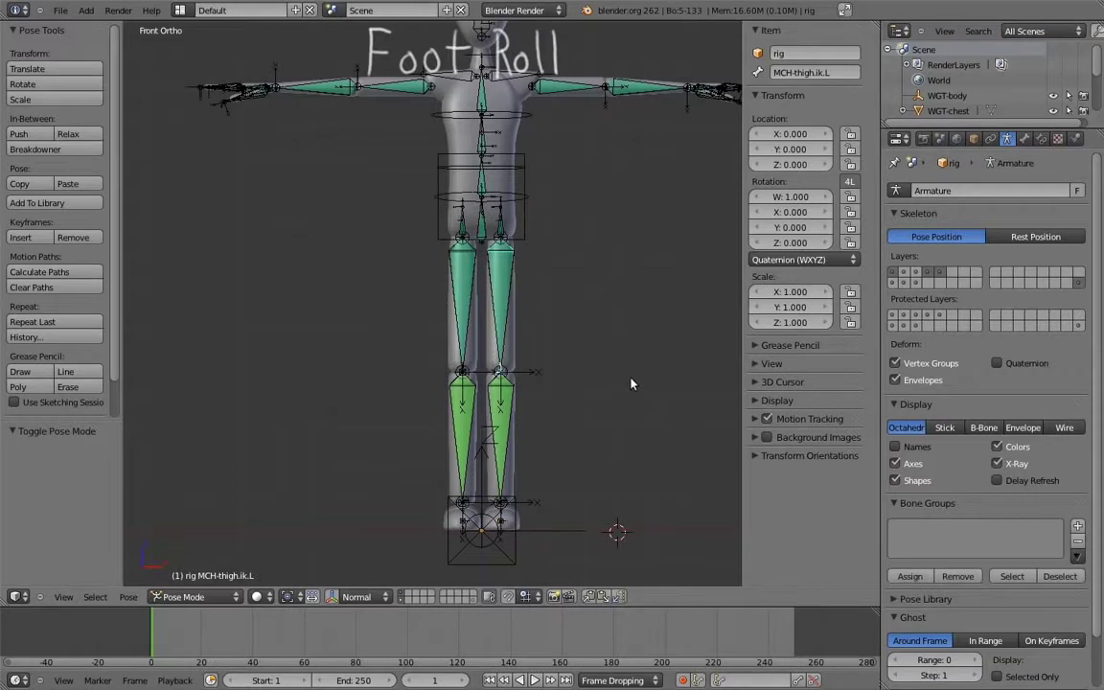
{"action": "left_click", "coordinate": [941, 276]}
{"action": "middle_click_drag", "start_coordinate": [605, 340], "coordinate": [595, 268], "text": "shift"}
{"action": "middle_click_drag", "start_coordinate": [595, 267], "coordinate": [623, 325], "text": "ctrl"}
{"action": "middle_click_drag", "start_coordinate": [676, 376], "coordinate": [544, 372], "text": "shift"}
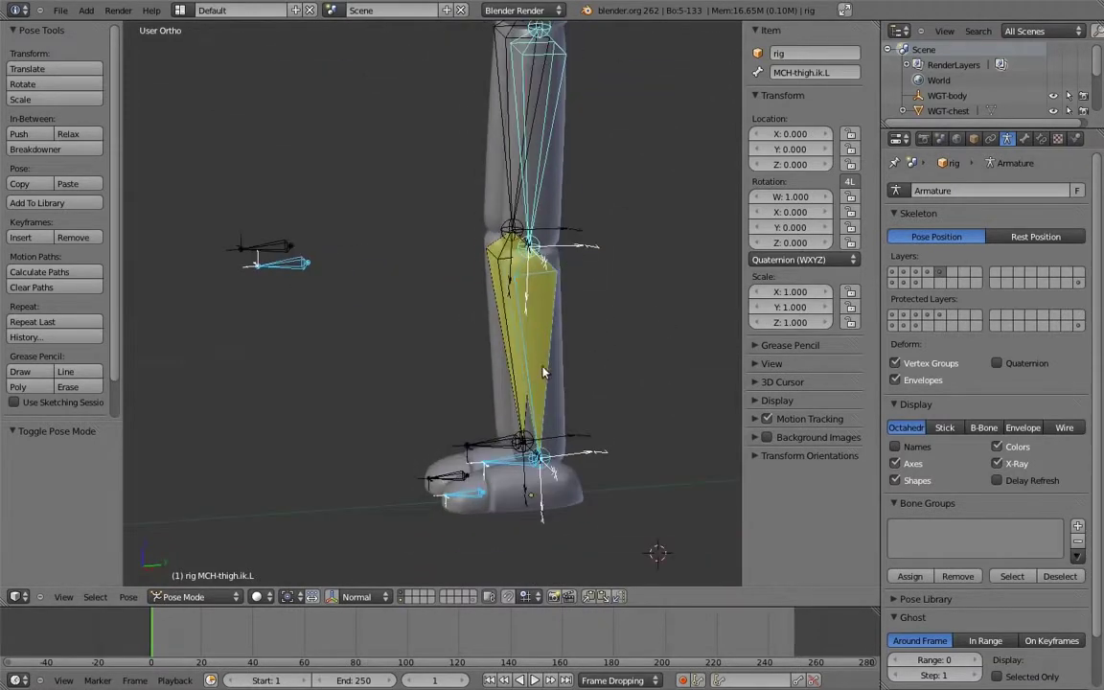
{"action": "key", "text": "KP_3"}
{"action": "key", "text": "Tab"}
{"action": "right_click", "coordinate": [543, 471]}
{"action": "middle_click_drag", "start_coordinate": [583, 453], "coordinate": [450, 370], "text": "shift"}
{"action": "middle_click_drag", "start_coordinate": [491, 392], "coordinate": [590, 437], "text": "ctrl"}
{"action": "middle_click_drag", "start_coordinate": [594, 434], "coordinate": [444, 322], "text": "shift"}
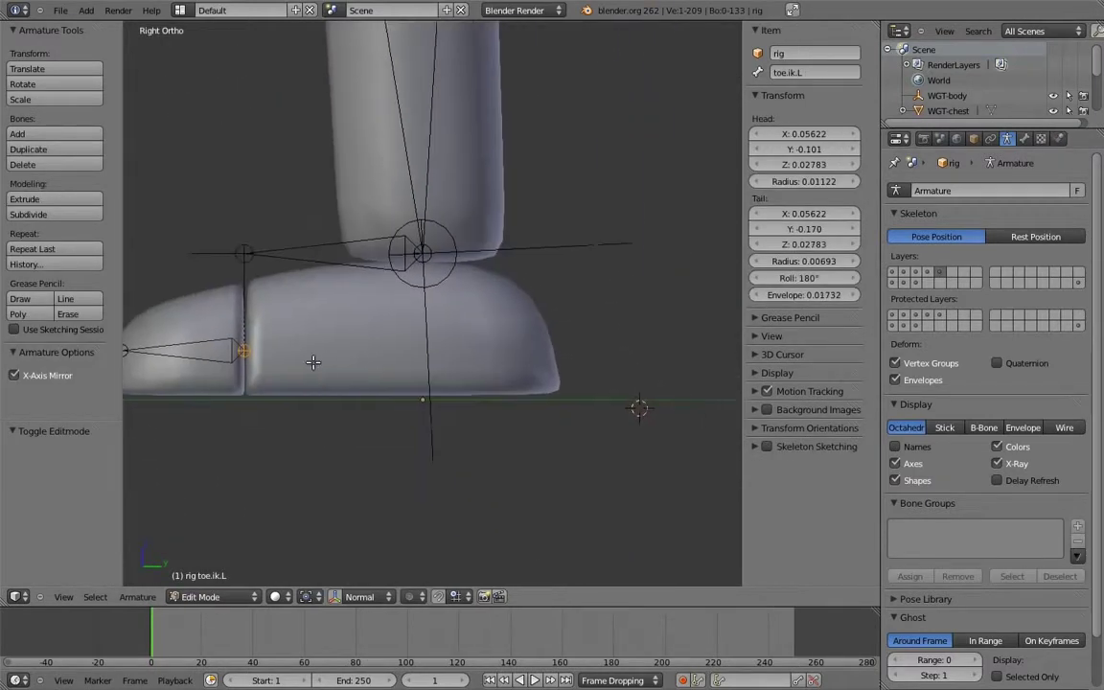
{"action": "key", "text": "e"}
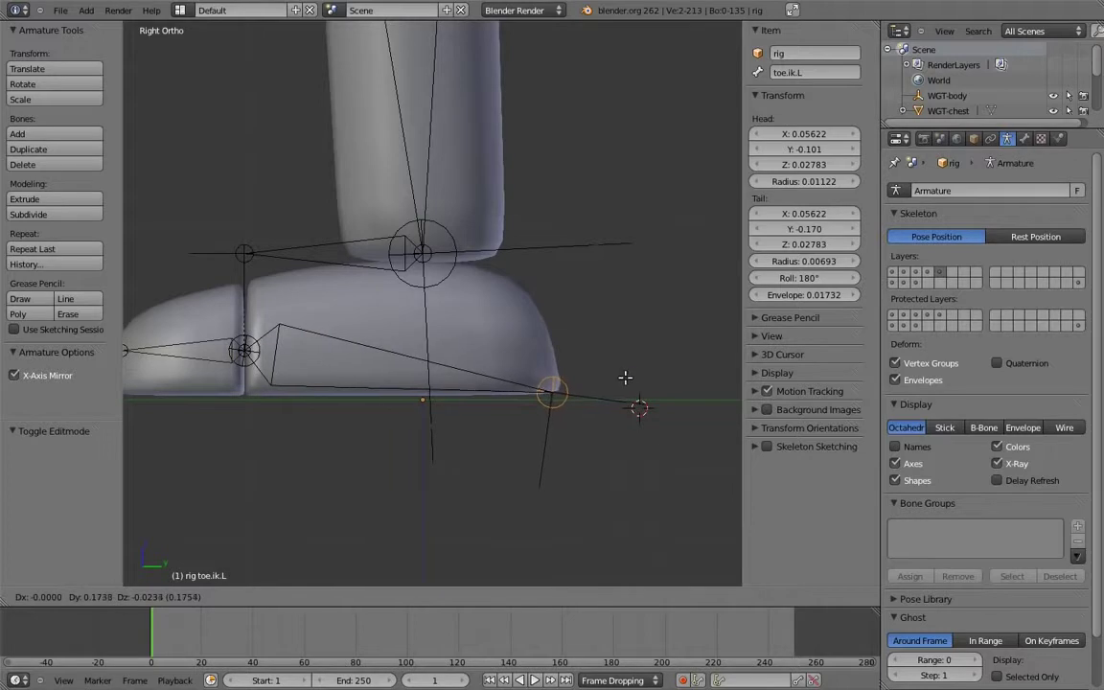
{"action": "left_click", "coordinate": [633, 377]}
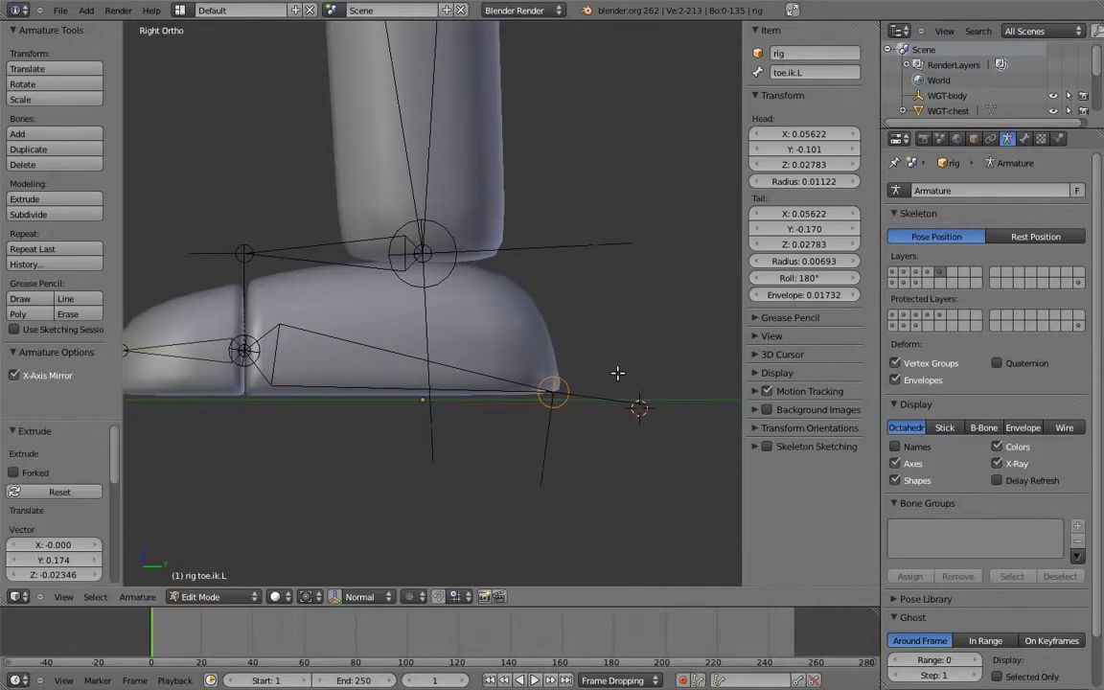
Extrude a second bone from the heel end straight up 0.05 along Z
{"action": "middle_click_drag", "start_coordinate": [555, 384], "coordinate": [600, 393], "text": "shift"}
{"action": "key", "text": "e"}
{"action": "key", "text": "z"}
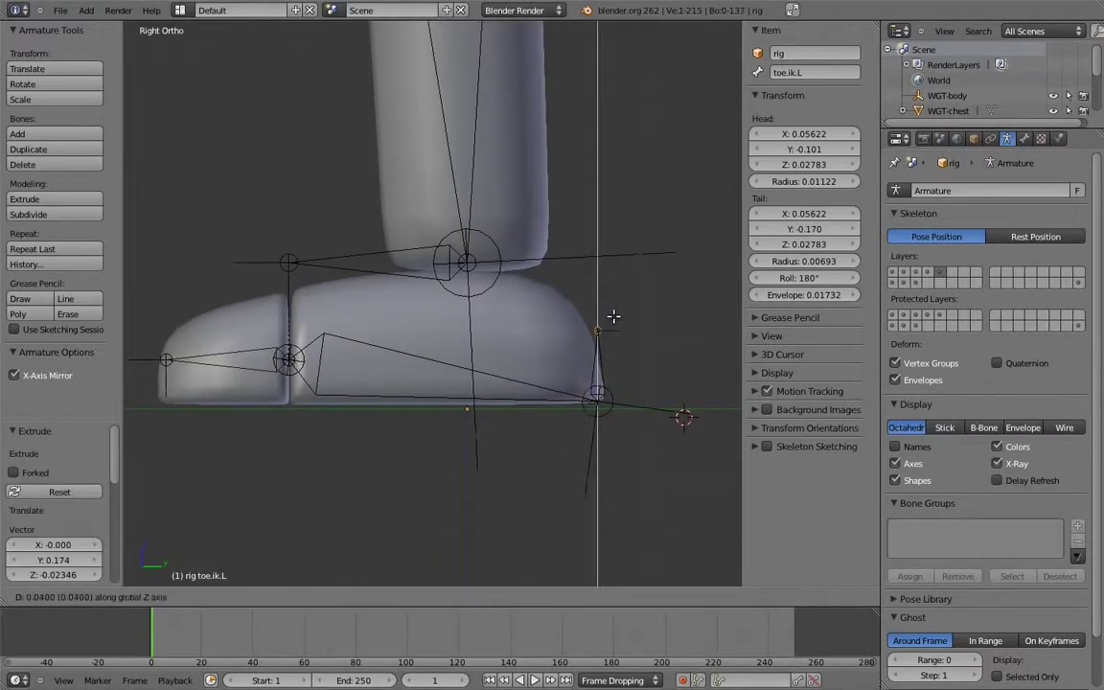
{"action": "left_click", "coordinate": [602, 318]}
Rename the toe-to-heel bones of both feet as MCH-rocker.L and MCH-rocker.R
{"action": "middle_click_drag", "start_coordinate": [448, 347], "coordinate": [448, 379]}
{"action": "right_click", "coordinate": [450, 386]}
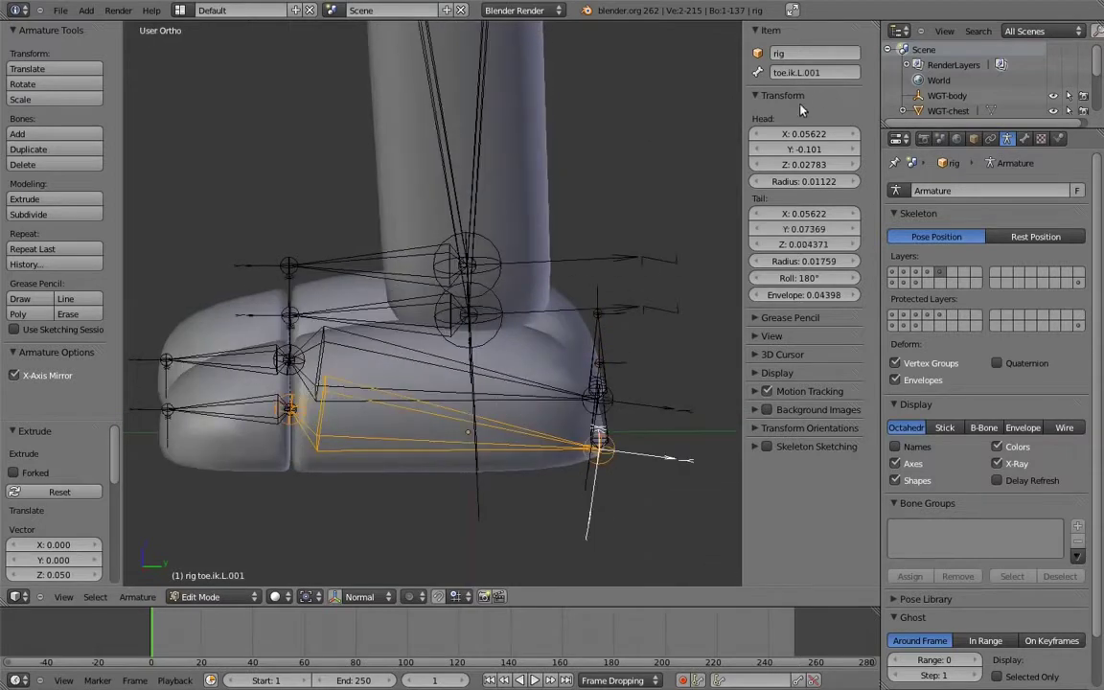
{"action": "type", "text": "MCH-rocker.L"}
{"action": "key", "text": "Return"}
{"action": "right_click", "coordinate": [505, 376]}
{"action": "left_click", "coordinate": [846, 75]}
{"action": "type", "text": "MCH-rocker.L"}
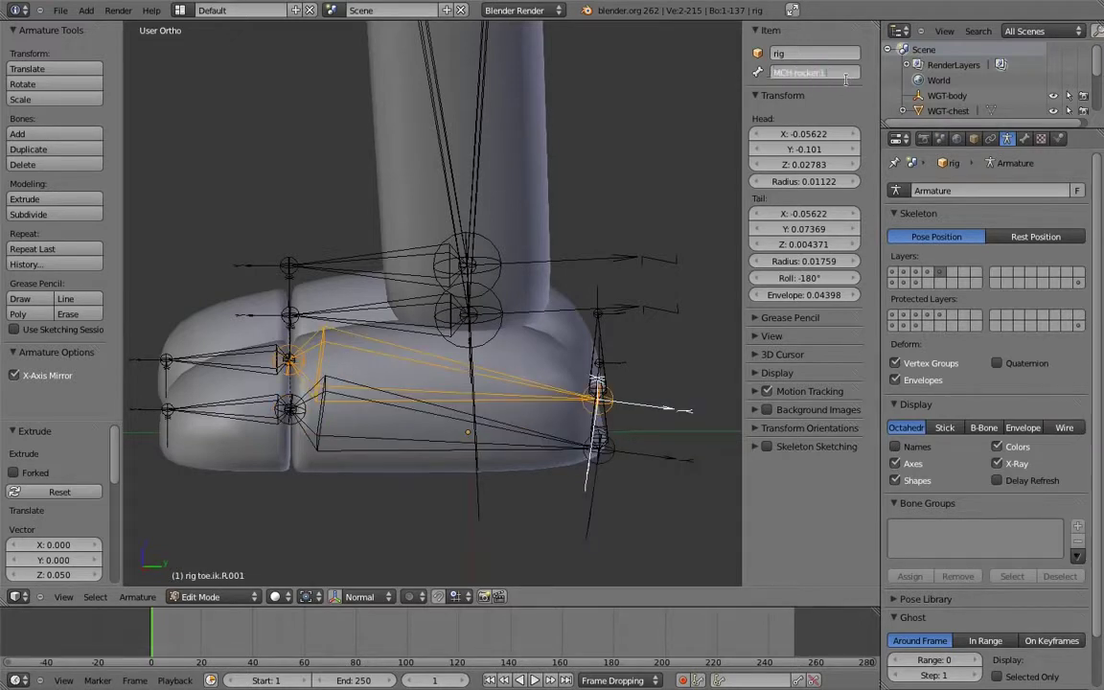
{"action": "key", "text": "BackSpace"}
{"action": "type", "text": "R"}
{"action": "key", "text": "Return"}
Rename the vertical heel bones of both feet as MCH-rocker_parent.L and MCH-rocker_parent.R
{"action": "middle_click_drag", "start_coordinate": [574, 408], "coordinate": [633, 407]}
{"action": "right_click", "coordinate": [631, 403]}
{"action": "left_click", "coordinate": [833, 78]}
{"action": "type", "text": "MCH-rocker.L"}
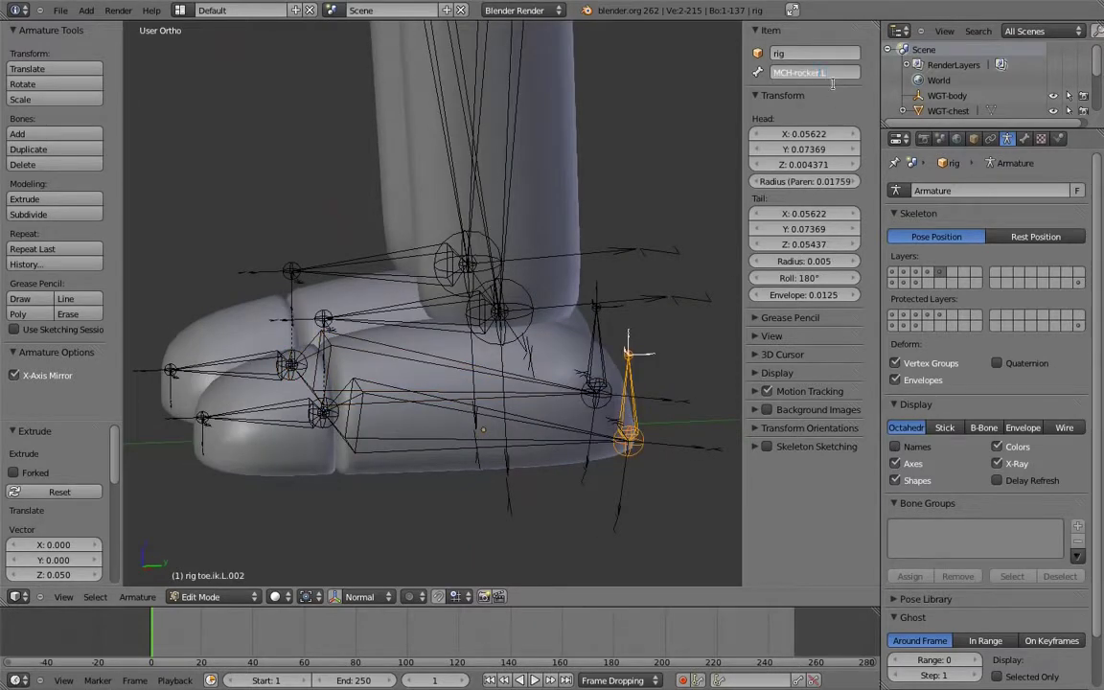
{"action": "type", "text": "_parent"}
{"action": "key", "text": "Return"}
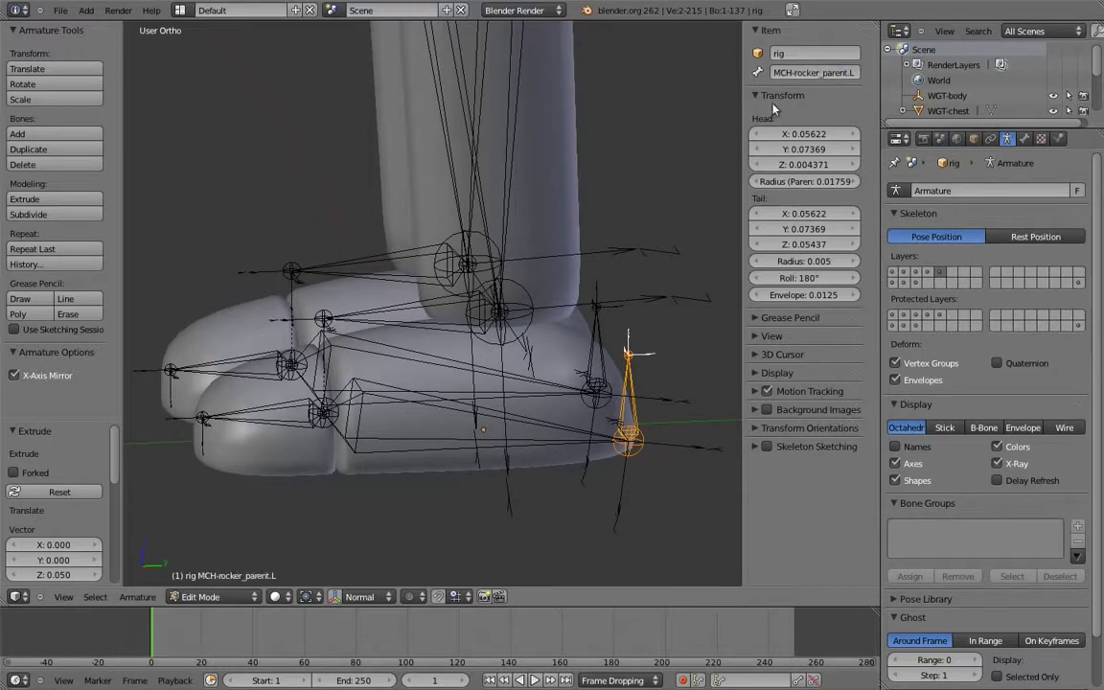
{"action": "right_click", "coordinate": [597, 355]}
{"action": "type", "text": "MCH-rocker_parent.L"}
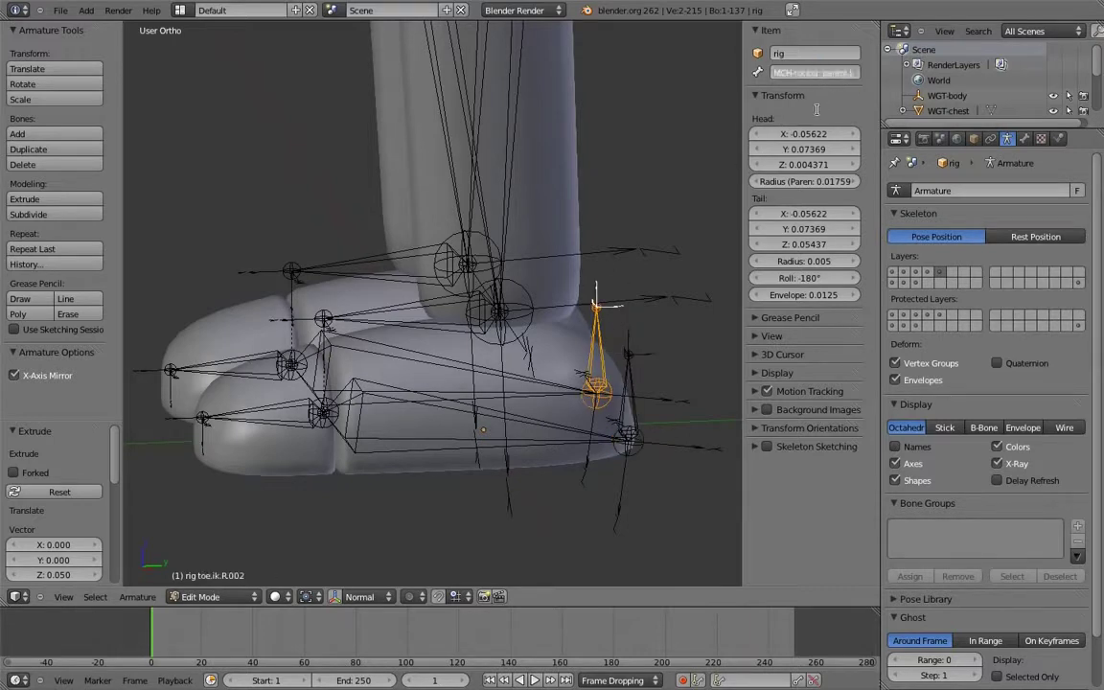
{"action": "type", "text": "R"}
{"action": "key", "text": "Return"}
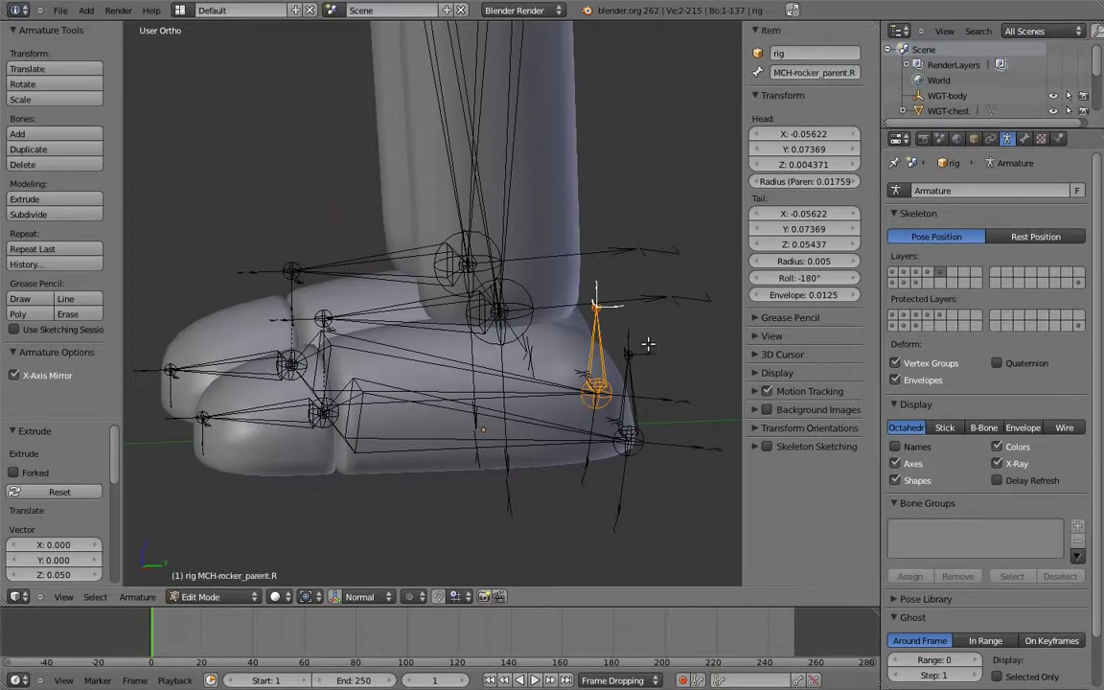
Parent MCH-rocker.L to MCH-rocker_parent.L with Keep Offset
{"action": "right_click", "coordinate": [526, 440]}
{"action": "right_click", "coordinate": [632, 394], "text": "shift"}
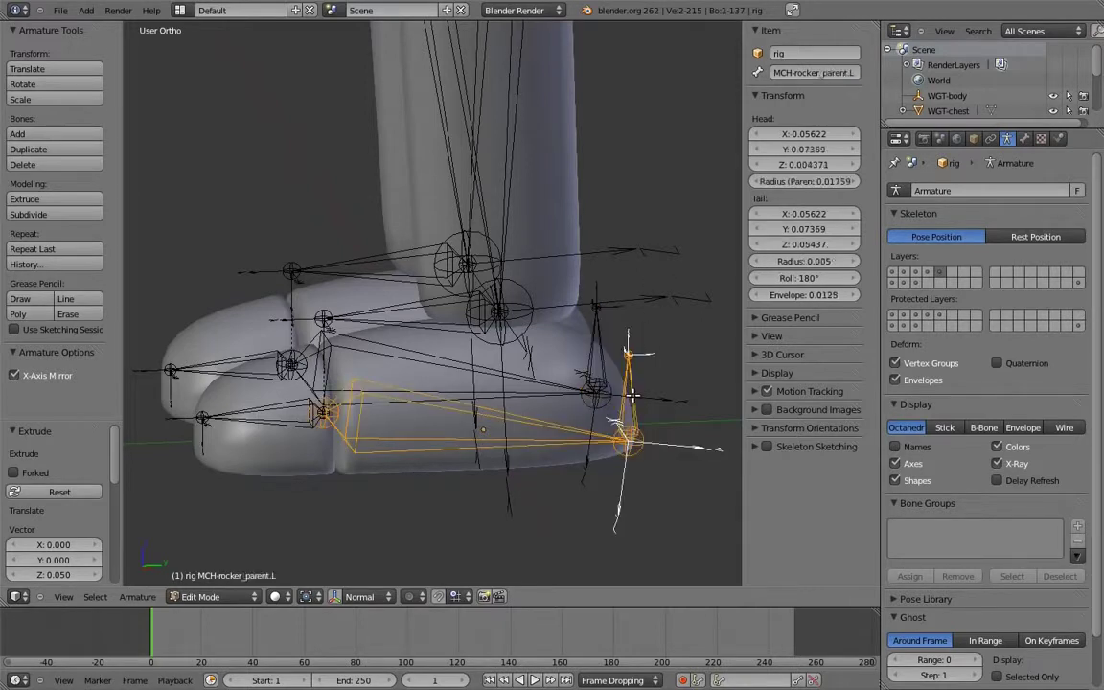
{"action": "key", "text": "ctrl+p"}
{"action": "left_click", "coordinate": [625, 399]}
Duplicate MCH-rocker_parent.L about 0.02 behind the heel and move the copy's tail 0.04 along Y so it tilts backward
{"action": "middle_click_drag", "start_coordinate": [628, 396], "coordinate": [609, 390]}
{"action": "right_click", "coordinate": [609, 404]}
{"action": "key", "text": "KP_3"}
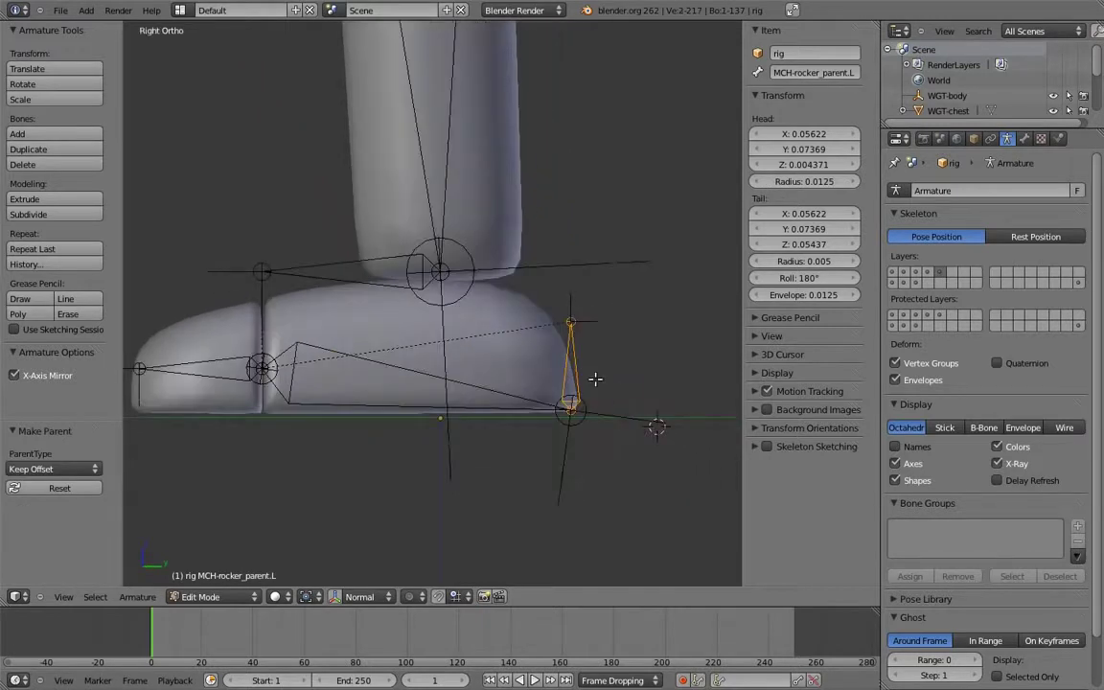
{"action": "scroll", "coordinate": [596, 385], "scroll_direction": "up", "scroll_amount": 1}
{"action": "key", "text": "shift+d"}
{"action": "left_click", "coordinate": [623, 390]}
{"action": "right_click", "coordinate": [611, 342]}
{"action": "key", "text": "g"}
{"action": "key", "text": "y"}
{"action": "left_click", "coordinate": [701, 350]}
Rename the tilted bones behind the left and right heels as foot_roll.L and foot_roll.R
{"action": "right_click", "coordinate": [657, 371]}
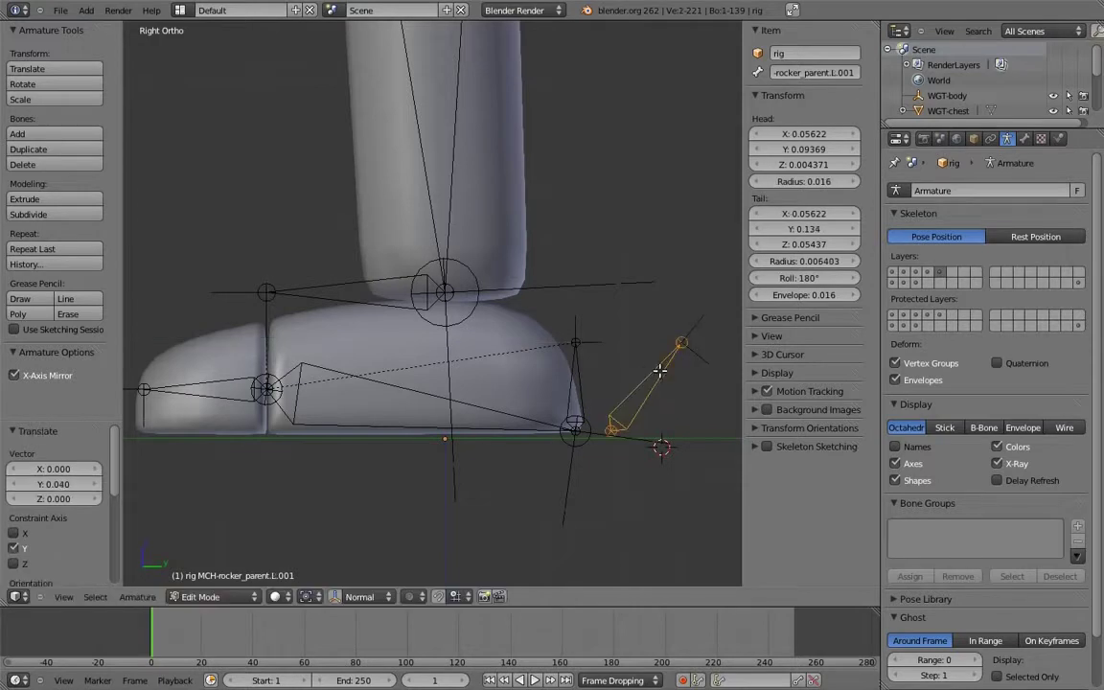
{"action": "left_click", "coordinate": [809, 75]}
{"action": "key", "text": "BackSpace"}
{"action": "type", "text": "foot_roll.L"}
{"action": "key", "text": "Return"}
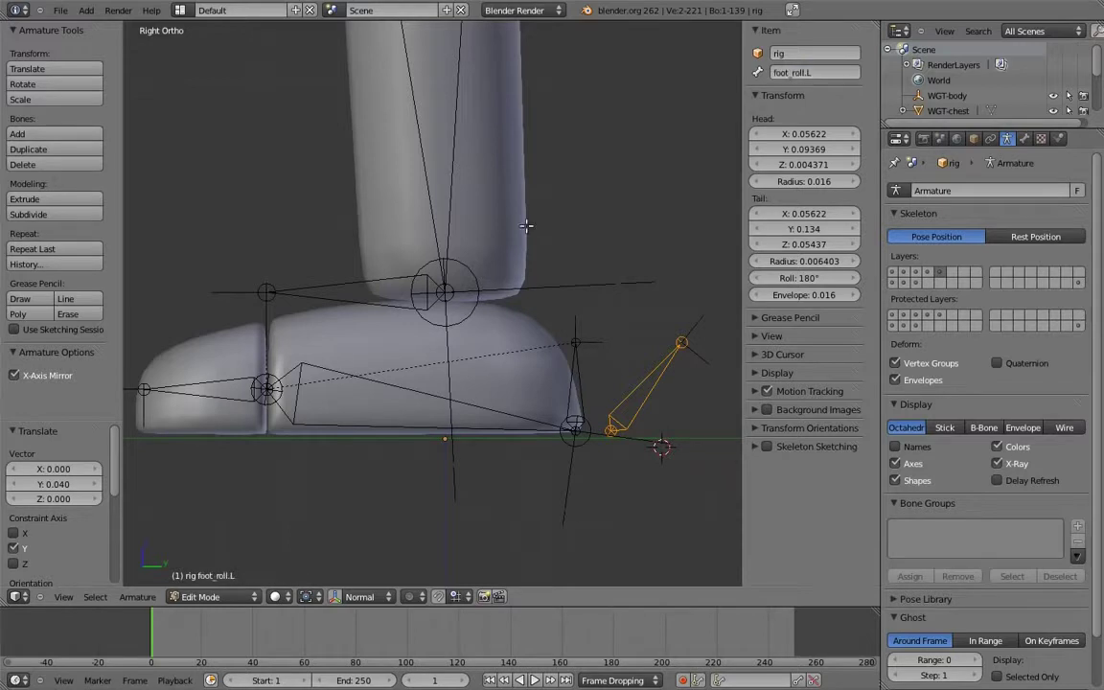
{"action": "middle_click_drag", "start_coordinate": [555, 192], "coordinate": [750, 149]}
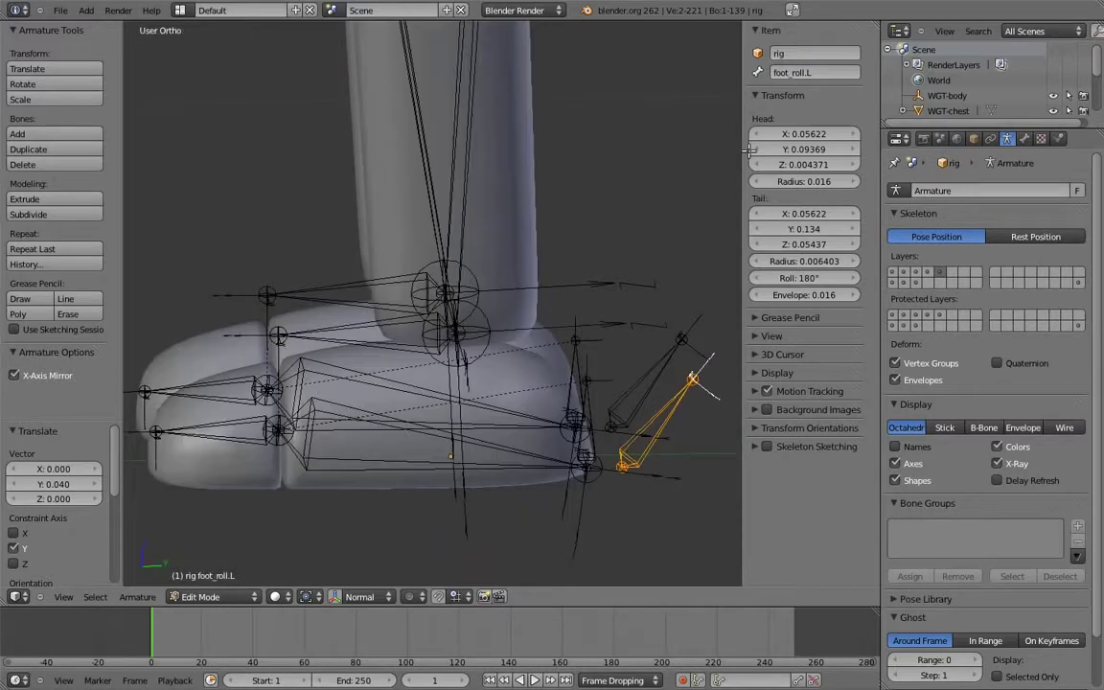
{"action": "right_click", "coordinate": [660, 363]}
{"action": "left_click", "coordinate": [819, 75]}
{"action": "type", "text": "foot_roll.L"}
{"action": "key", "text": "BackSpace"}
{"action": "type", "text": "R"}
{"action": "key", "text": "Return"}
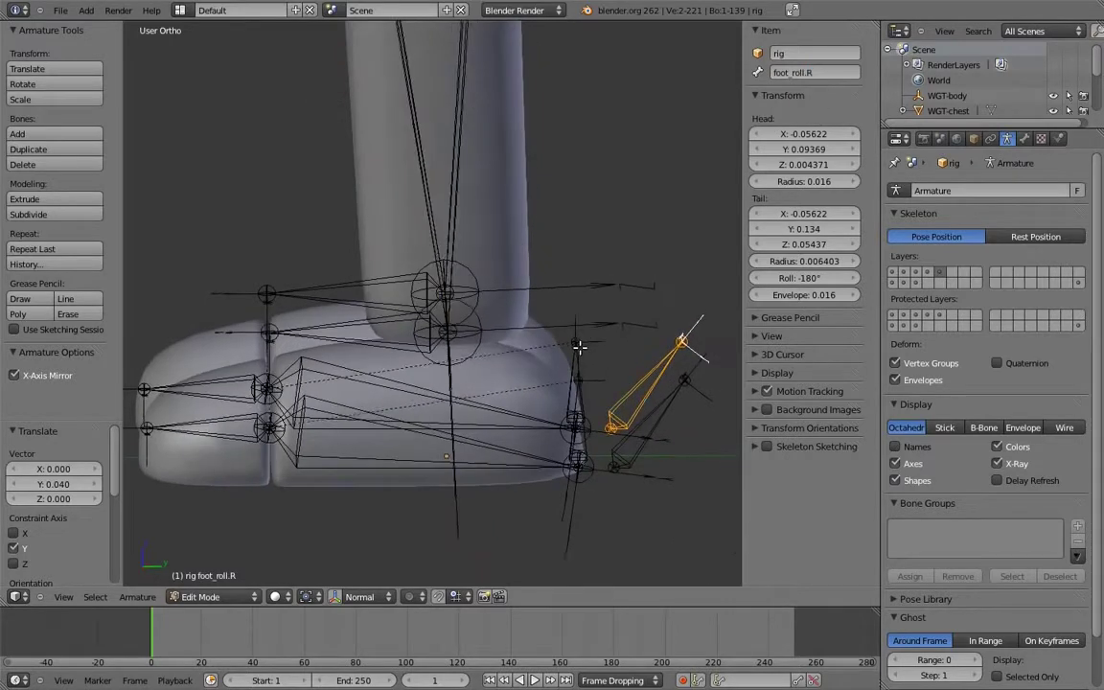
In Pose Mode, add a Copy Rotation constraint to MCH-rocker_parent.L targeting foot_roll.L
{"action": "key", "text": "Tab"}
{"action": "right_click", "coordinate": [652, 453]}
{"action": "middle_click_drag", "start_coordinate": [609, 453], "coordinate": [606, 441]}
{"action": "right_click", "coordinate": [605, 441], "text": "shift"}
{"action": "key", "text": "ctrl+shift+c"}
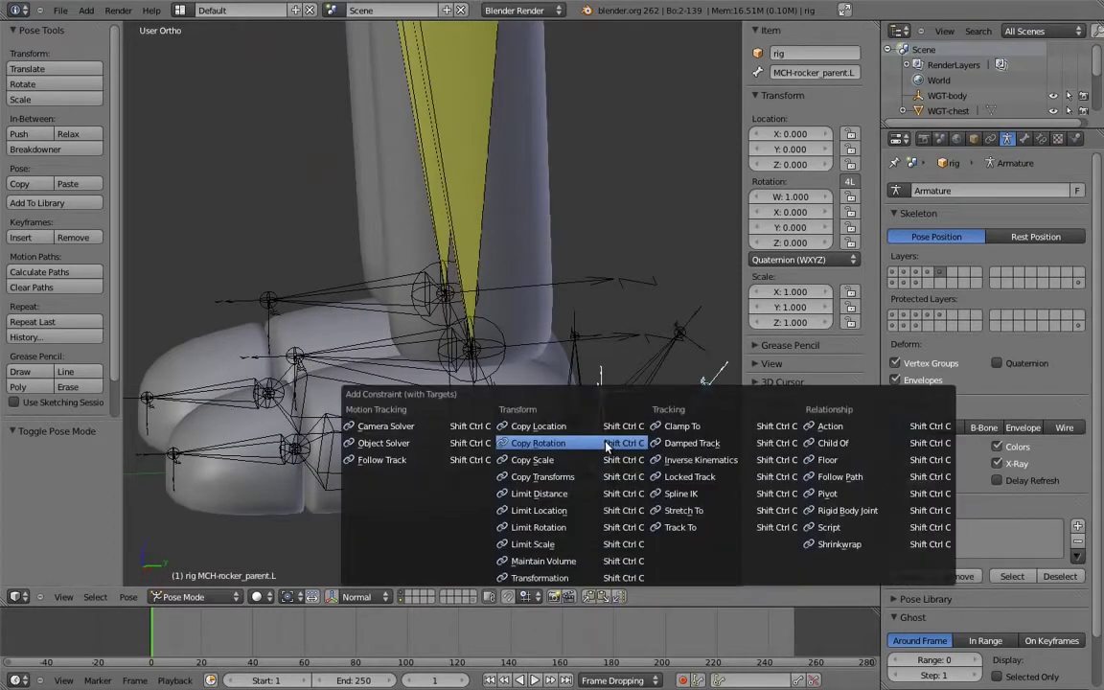
{"action": "left_click", "coordinate": [606, 444]}
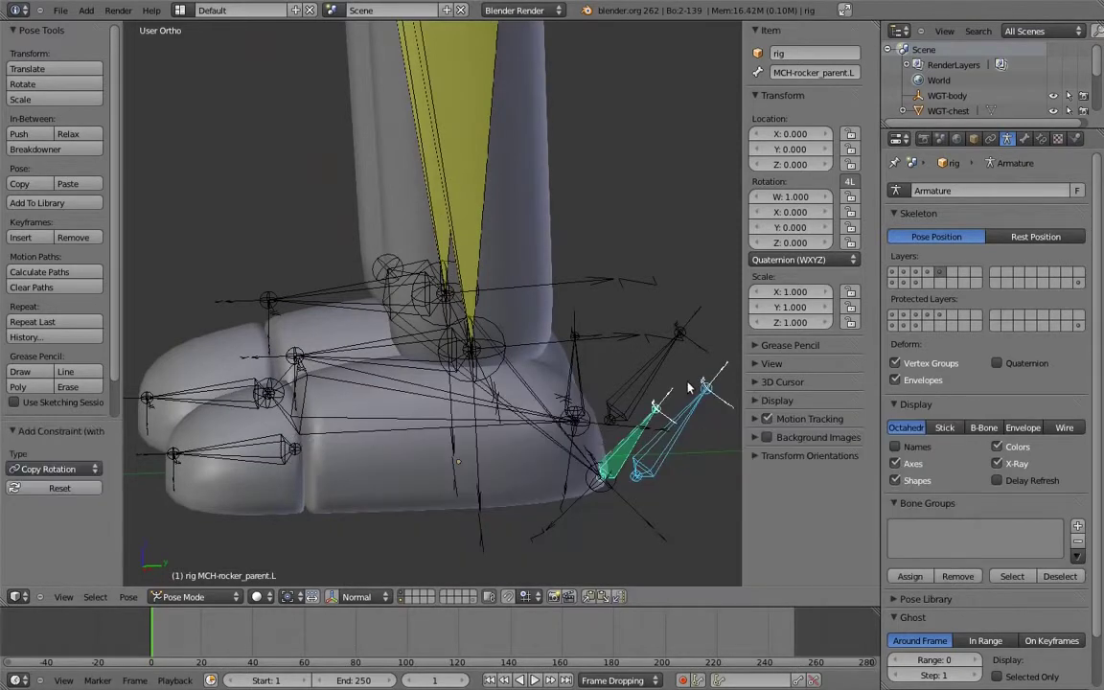
Set both the target and owner space of the Copy Rotation constraint to Local Space
{"action": "left_click", "coordinate": [1041, 139]}
{"action": "left_click", "coordinate": [965, 367]}
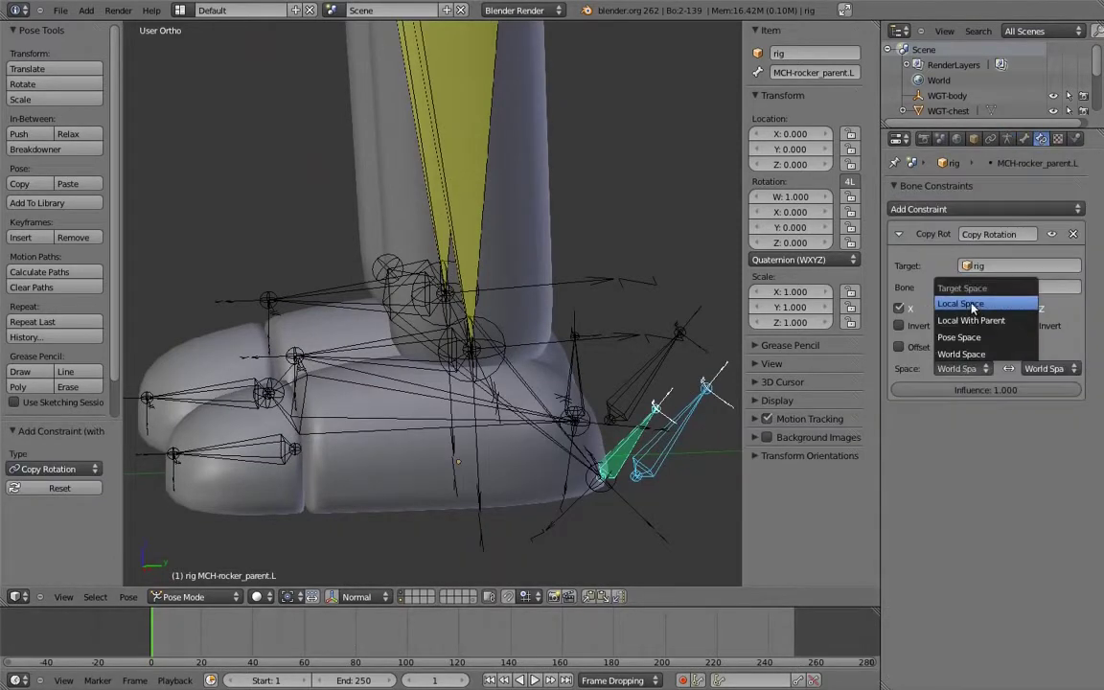
{"action": "left_click", "coordinate": [973, 308]}
{"action": "left_click", "coordinate": [1039, 368]}
{"action": "left_click", "coordinate": [996, 308]}
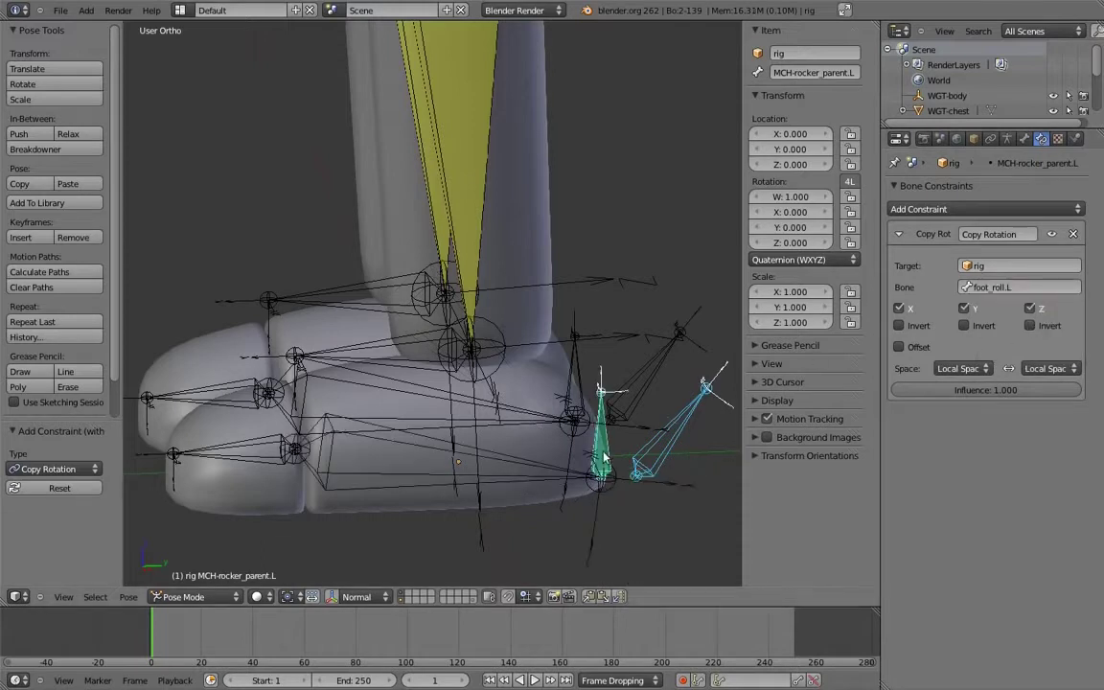
Add a Limit Rotation constraint to MCH-rocker_parent.L, converted to Local Space, with Limit X enabled
{"action": "left_click", "coordinate": [905, 209]}
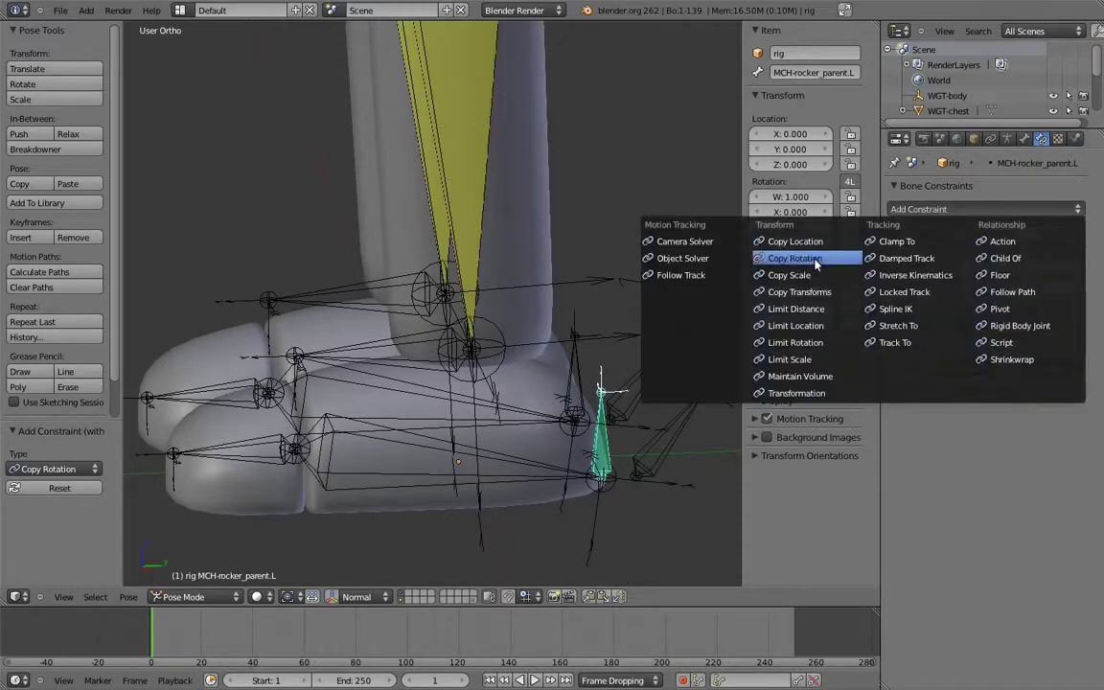
{"action": "left_click", "coordinate": [795, 342]}
{"action": "left_click", "coordinate": [1018, 525]}
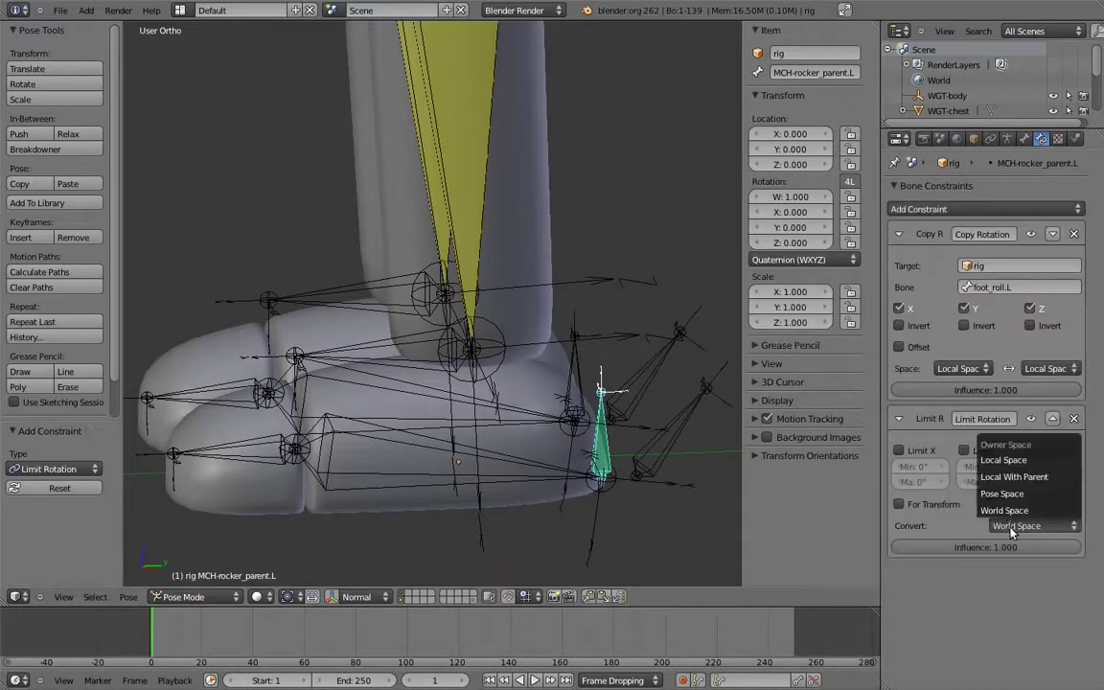
{"action": "left_click", "coordinate": [1007, 462]}
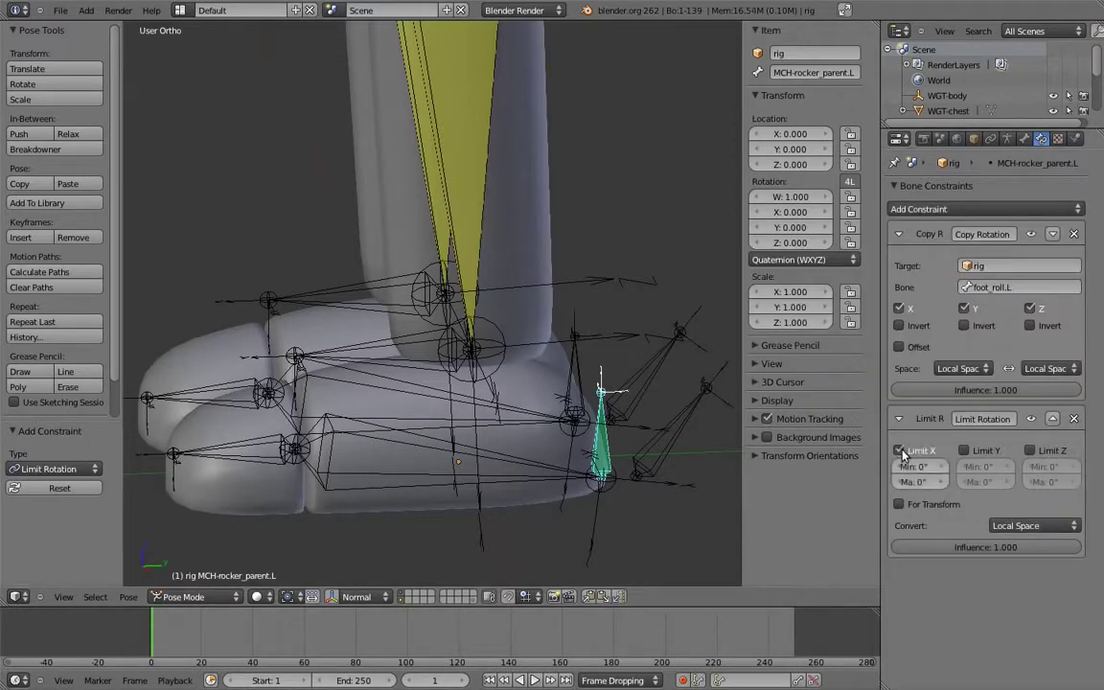
Set foot_roll.L to XYZ Euler rotation and lock its Y and Z rotation and all location axes
{"action": "right_click", "coordinate": [670, 426]}
{"action": "left_click", "coordinate": [789, 259]}
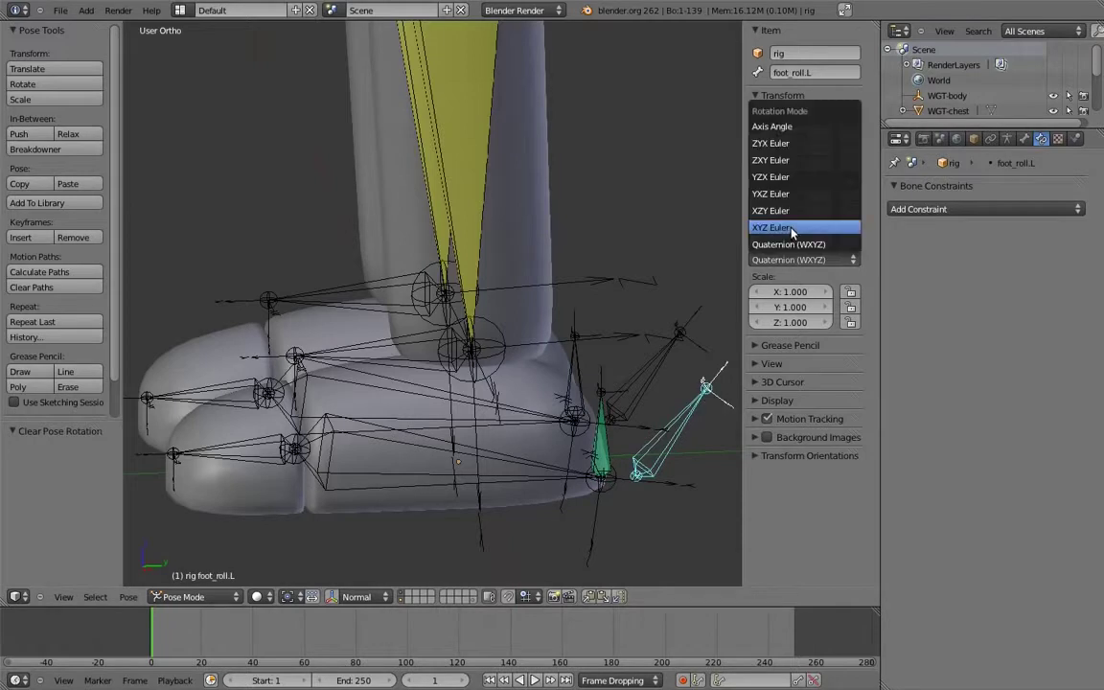
{"action": "left_click", "coordinate": [794, 229]}
{"action": "left_click_drag", "start_coordinate": [852, 211], "coordinate": [851, 228]}
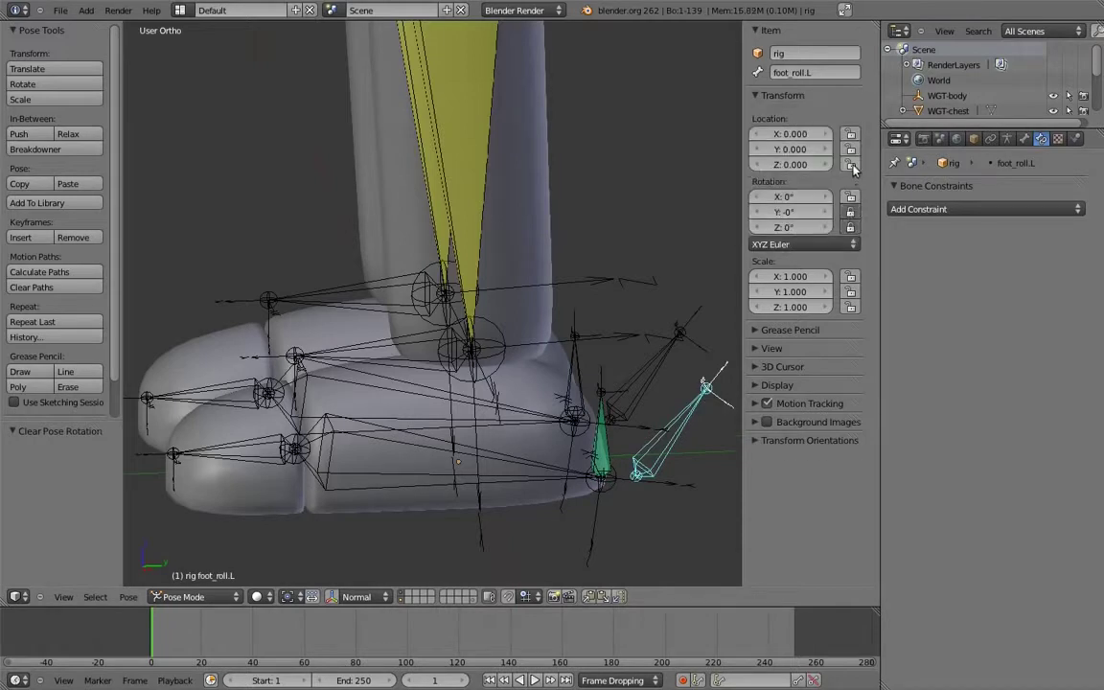
{"action": "left_click_drag", "start_coordinate": [852, 165], "coordinate": [851, 136]}
Set foot_roll.R to XYZ Euler rotation and lock its Y and Z rotation and all location axes
{"action": "right_click", "coordinate": [668, 349]}
{"action": "left_click", "coordinate": [800, 260]}
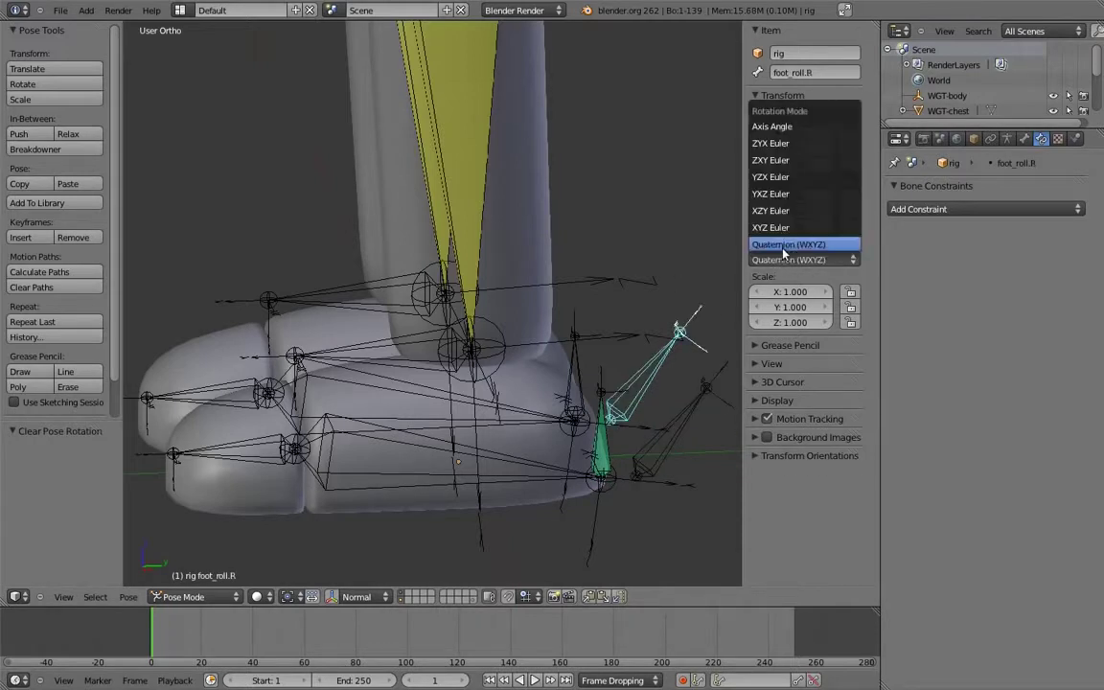
{"action": "left_click", "coordinate": [793, 230]}
{"action": "left_click_drag", "start_coordinate": [851, 230], "coordinate": [850, 214]}
{"action": "left_click_drag", "start_coordinate": [854, 166], "coordinate": [850, 136]}
Rotate foot_roll.L backward to about 36° on X to test the rocker bone's rotation limit
{"action": "right_click", "coordinate": [688, 421]}
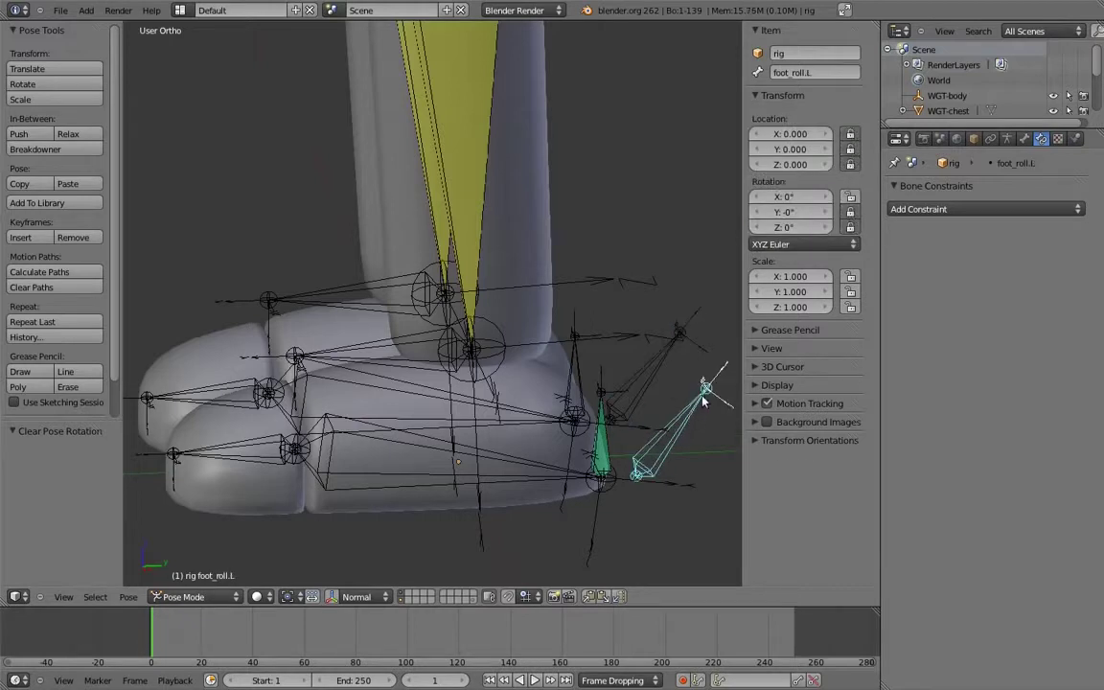
{"action": "key", "text": "r"}
{"action": "left_click", "coordinate": [734, 447]}
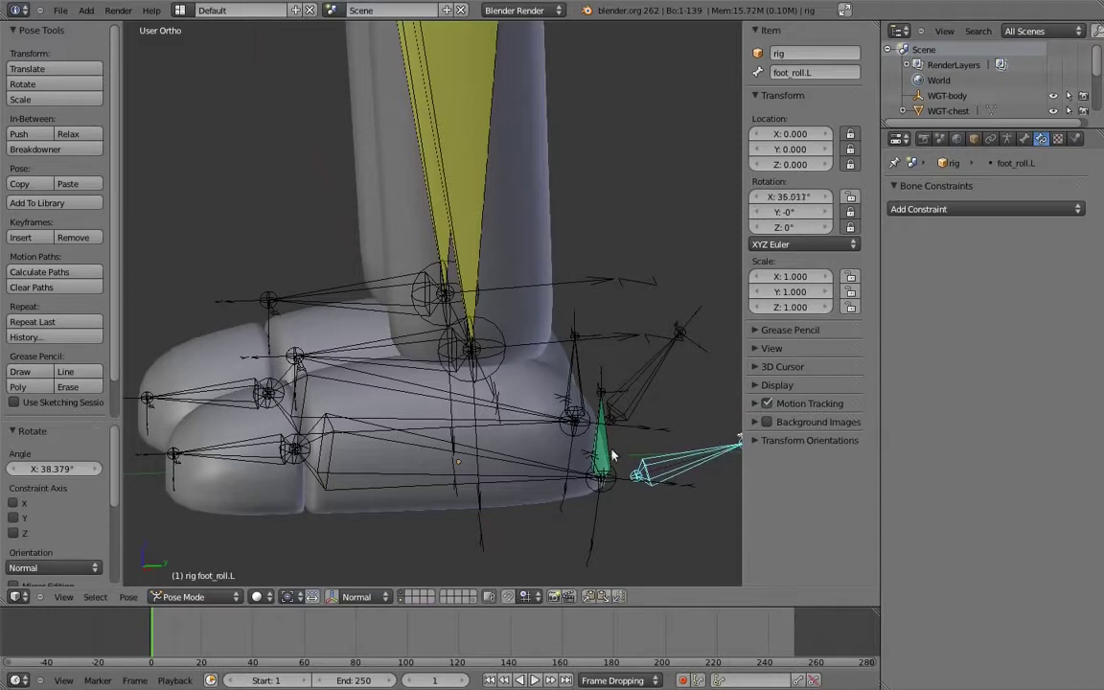
Set the X maximum of MCH-rocker_parent.L's Limit Rotation constraint to 170°
{"action": "right_click", "coordinate": [628, 441]}
{"action": "left_click_drag", "start_coordinate": [913, 485], "coordinate": [931, 486]}
{"action": "left_click", "coordinate": [916, 482]}
{"action": "type", "text": "1"}
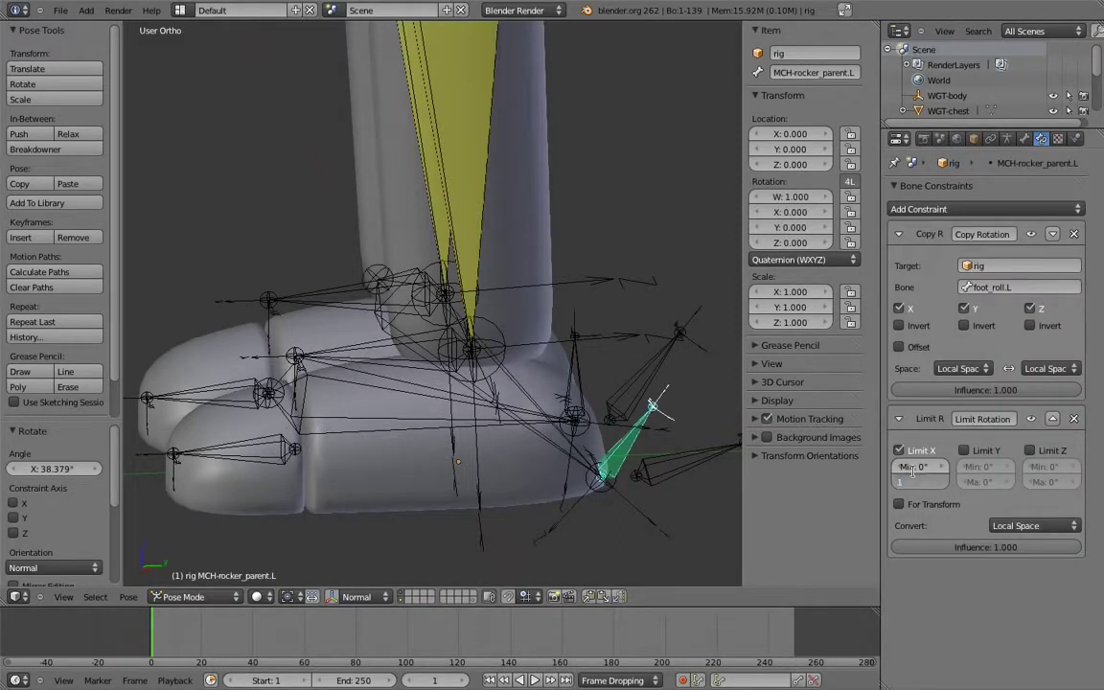
{"action": "type", "text": "70"}
{"action": "key", "text": "Return"}
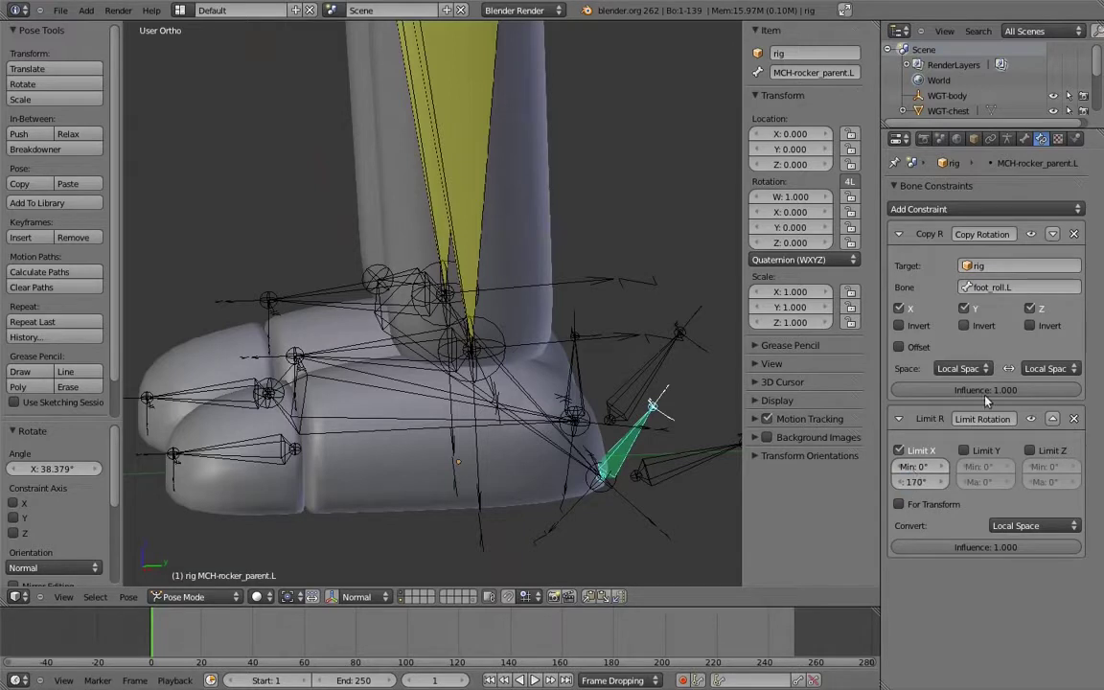
Rotate foot_roll.L to test the rocker parent's limit and clear the control's rotation
{"action": "right_click", "coordinate": [647, 456]}
{"action": "key", "text": "r"}
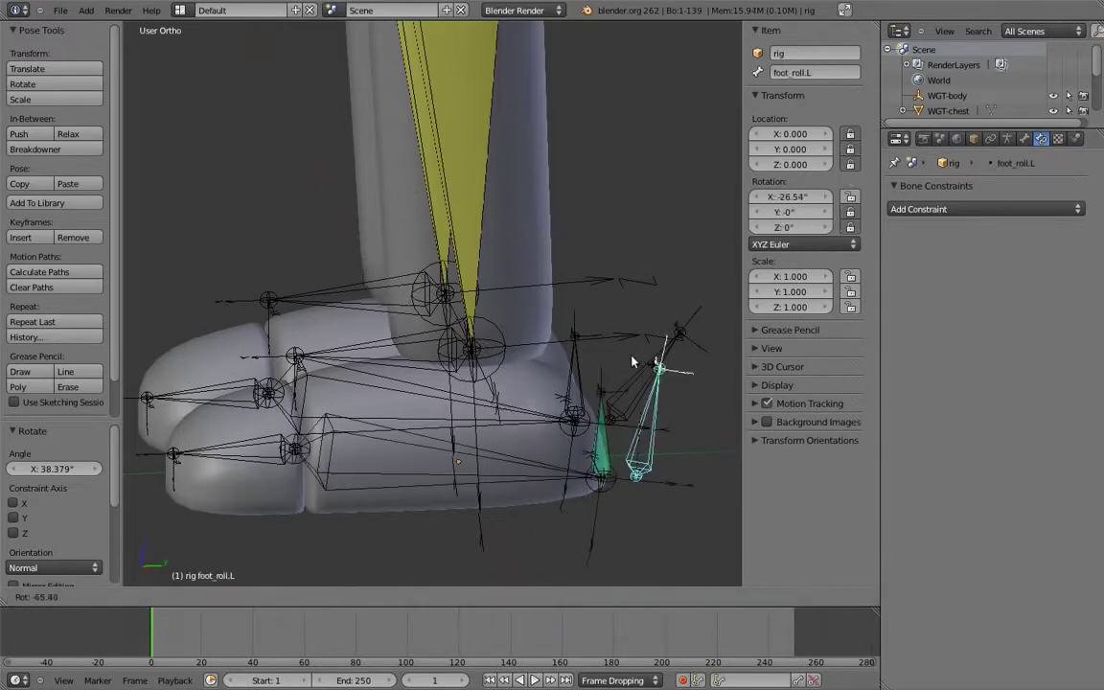
{"action": "left_click", "coordinate": [659, 440]}
{"action": "key", "text": "alt+r"}
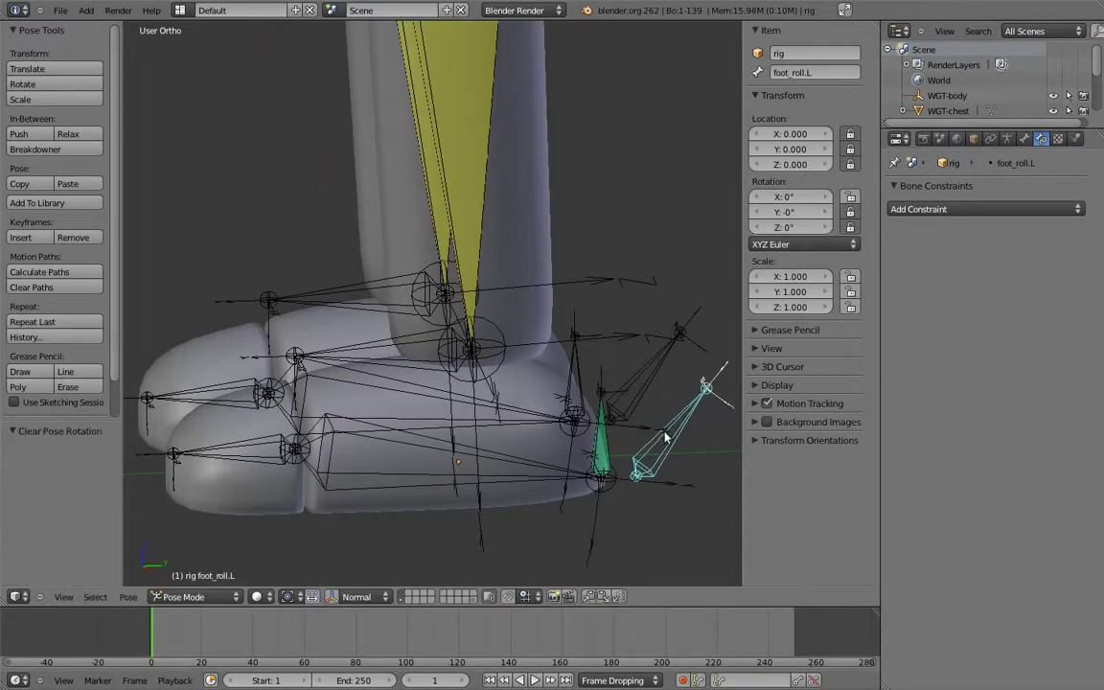
Add a Copy Rotation constraint to MCH-rocker.L targeting foot_roll.L, with both spaces set to Local Space
{"action": "right_click", "coordinate": [488, 421], "text": "shift"}
{"action": "key", "text": "shift+ctrl+c"}
{"action": "left_click", "coordinate": [489, 395]}
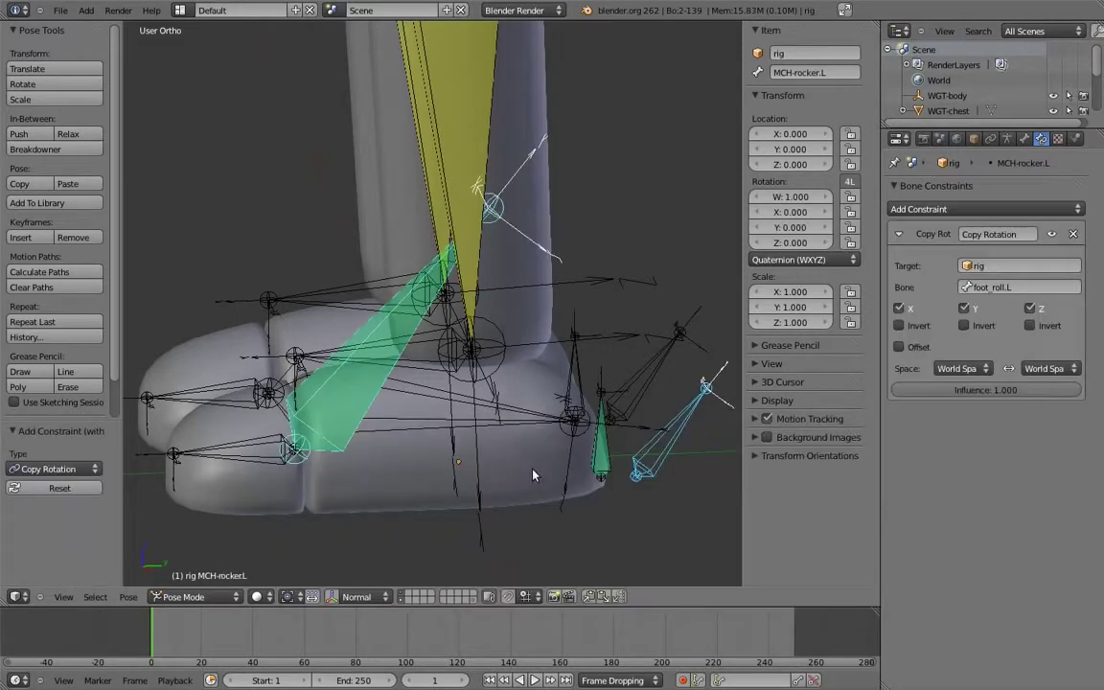
{"action": "left_click", "coordinate": [969, 368]}
{"action": "left_click", "coordinate": [978, 310]}
{"action": "left_click", "coordinate": [1049, 368]}
{"action": "left_click", "coordinate": [1032, 313]}
Add a Limit Rotation constraint to MCH-rocker.L, converted to Local Space, with Limit X enabled and its minimum edited
{"action": "left_click", "coordinate": [906, 208]}
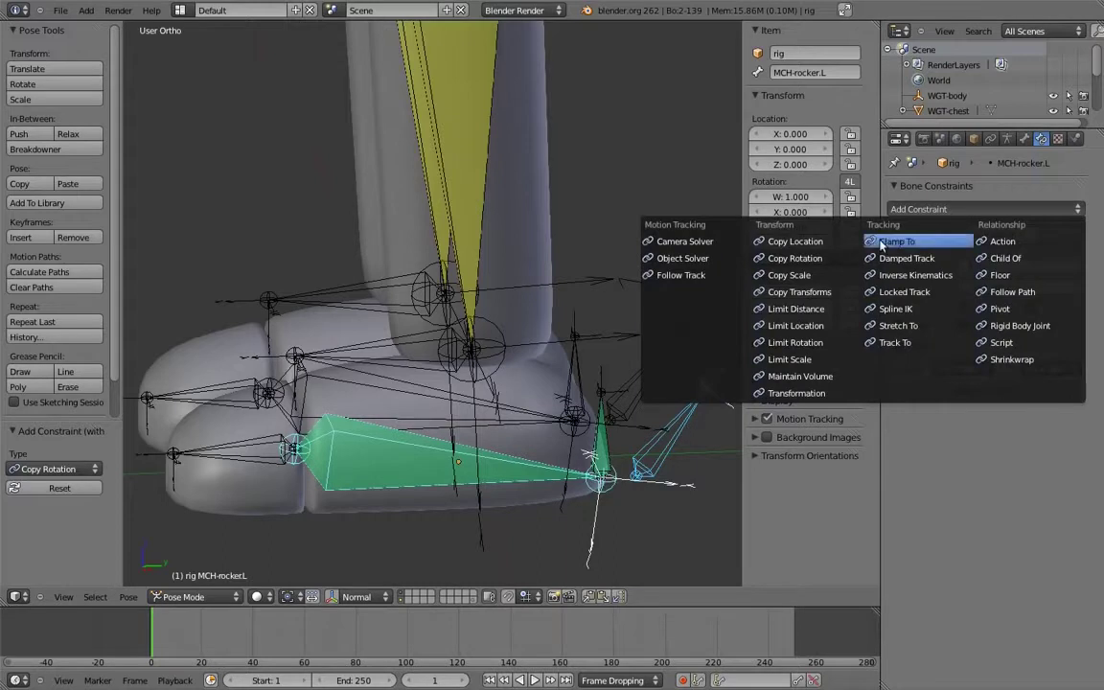
{"action": "left_click", "coordinate": [794, 342]}
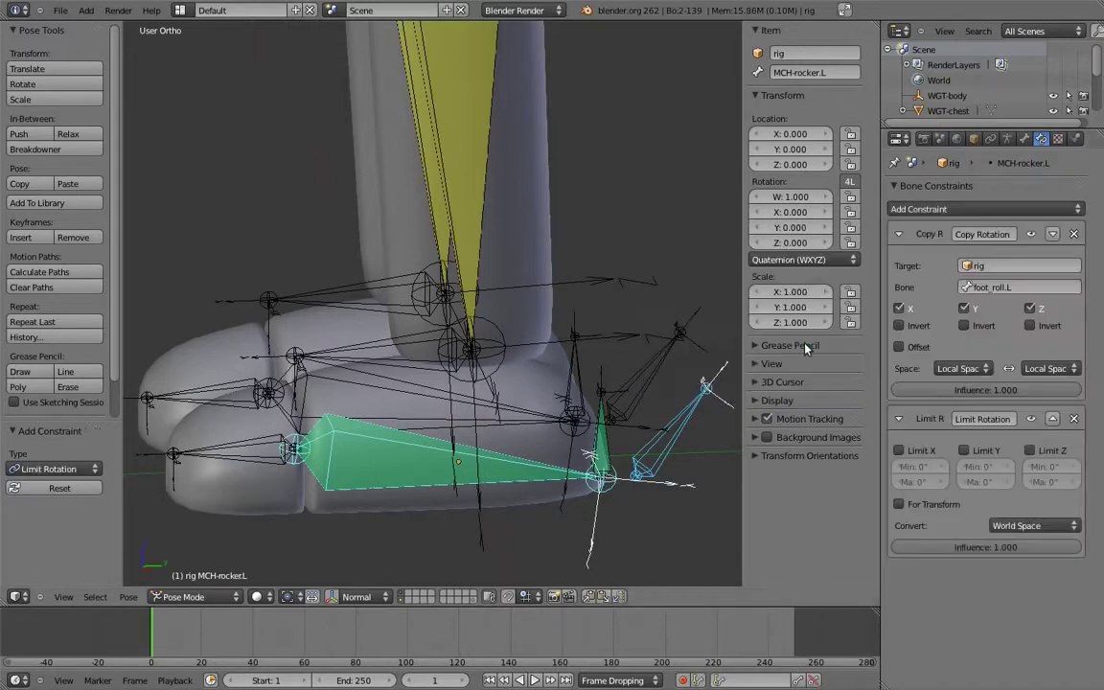
{"action": "left_click", "coordinate": [1024, 529]}
{"action": "left_click", "coordinate": [992, 464]}
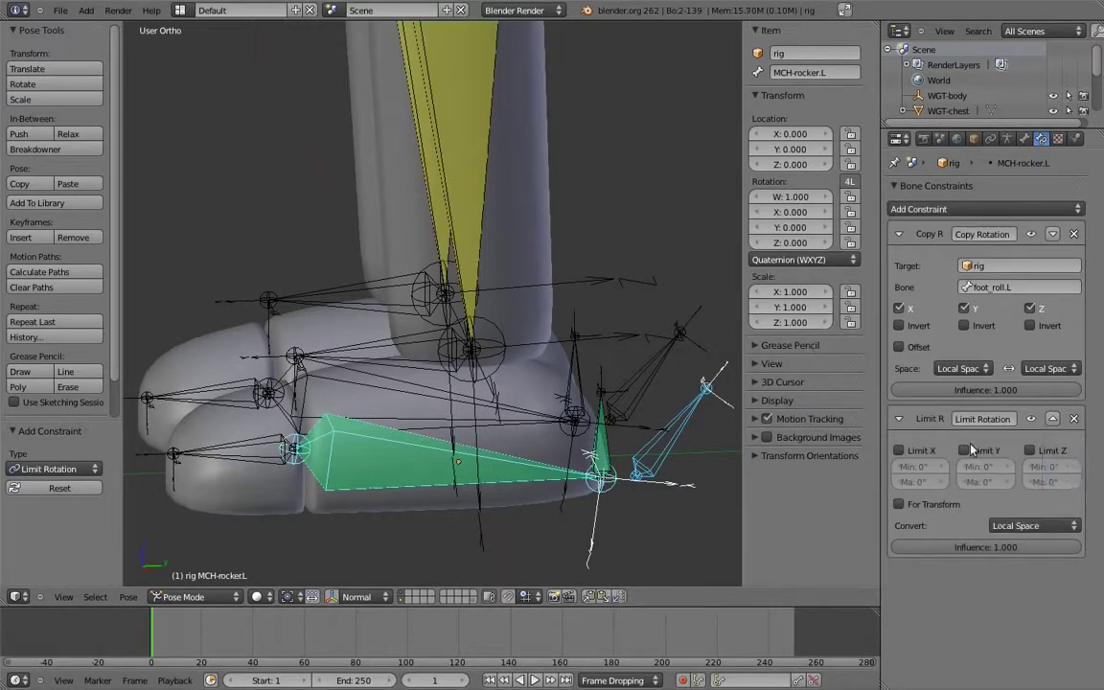
{"action": "left_click", "coordinate": [900, 451]}
{"action": "left_click", "coordinate": [923, 467]}
Rotate foot_roll.L and foot_roll.R in turn to test the rocker bones, cancelling each rotation
{"action": "right_click", "coordinate": [621, 370]}
{"action": "key", "text": "r"}
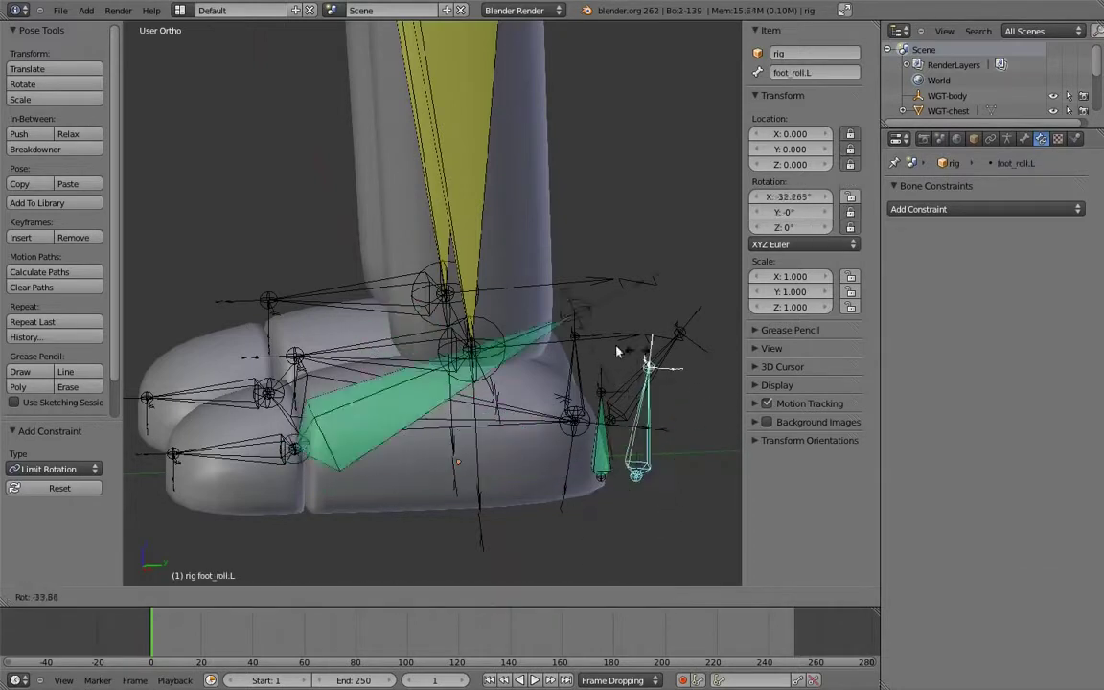
{"action": "right_click", "coordinate": [653, 379]}
{"action": "right_click", "coordinate": [653, 377]}
{"action": "key", "text": "r"}
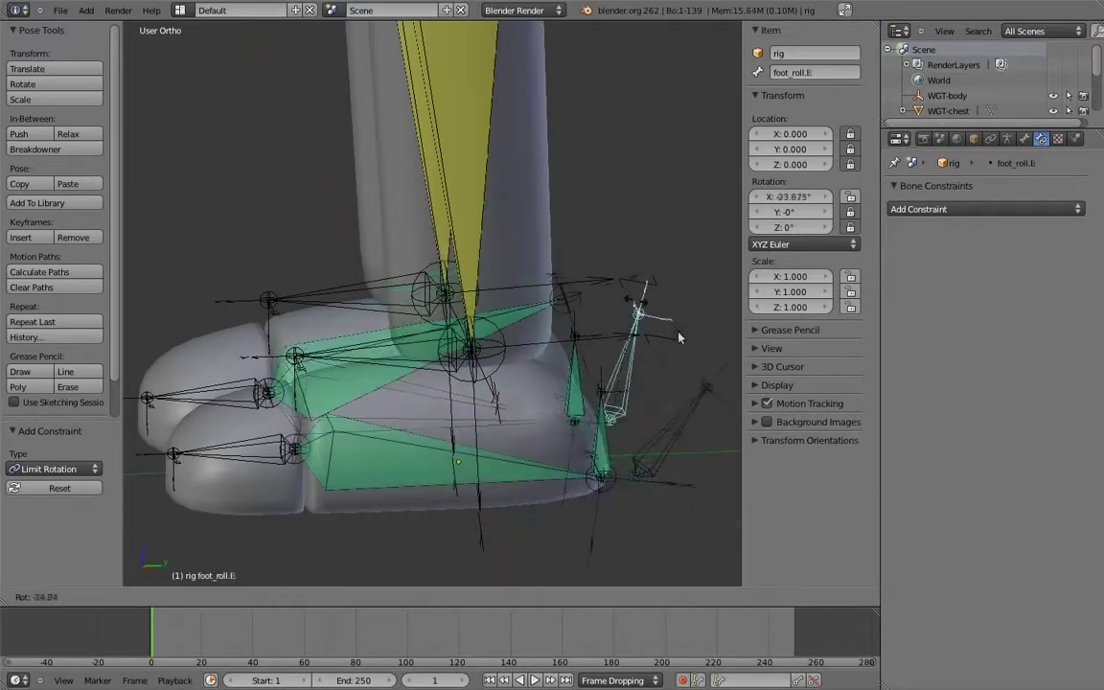
{"action": "right_click", "coordinate": [643, 321]}
Parent foot.ik.L to MCH-rocker.L with Keep Offset in Edit Mode
{"action": "middle_click_drag", "start_coordinate": [462, 380], "coordinate": [468, 378]}
{"action": "key", "text": "Tab"}
{"action": "right_click", "coordinate": [419, 353]}
{"action": "right_click", "coordinate": [426, 446], "text": "shift"}
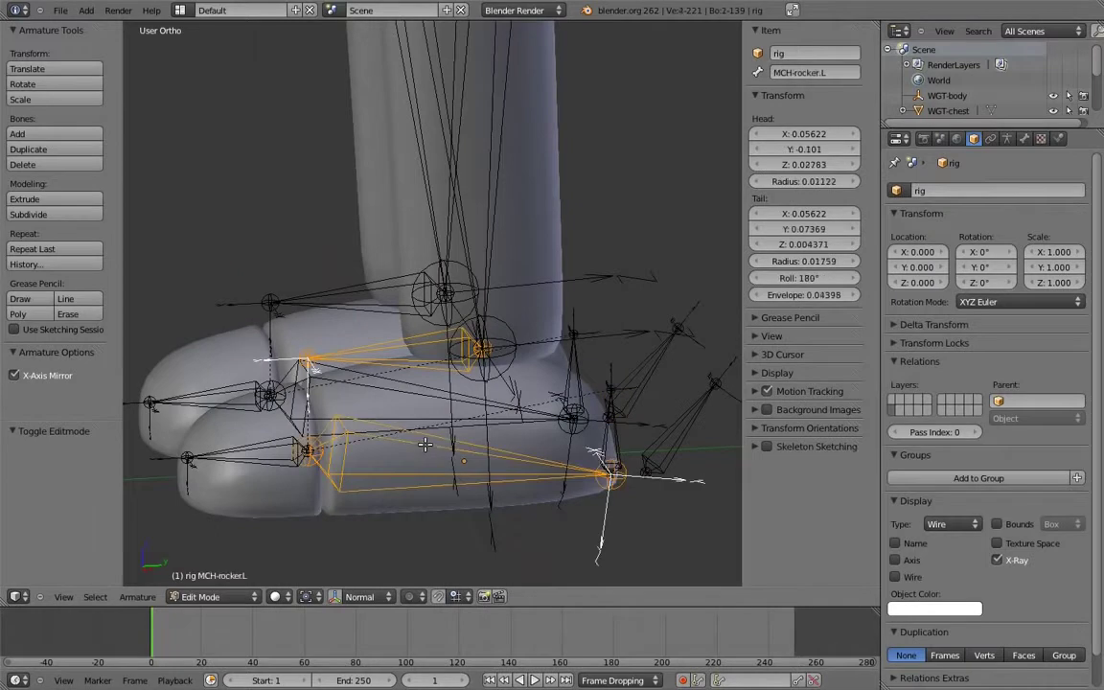
{"action": "key", "text": "ctrl+p"}
{"action": "left_click", "coordinate": [422, 450]}
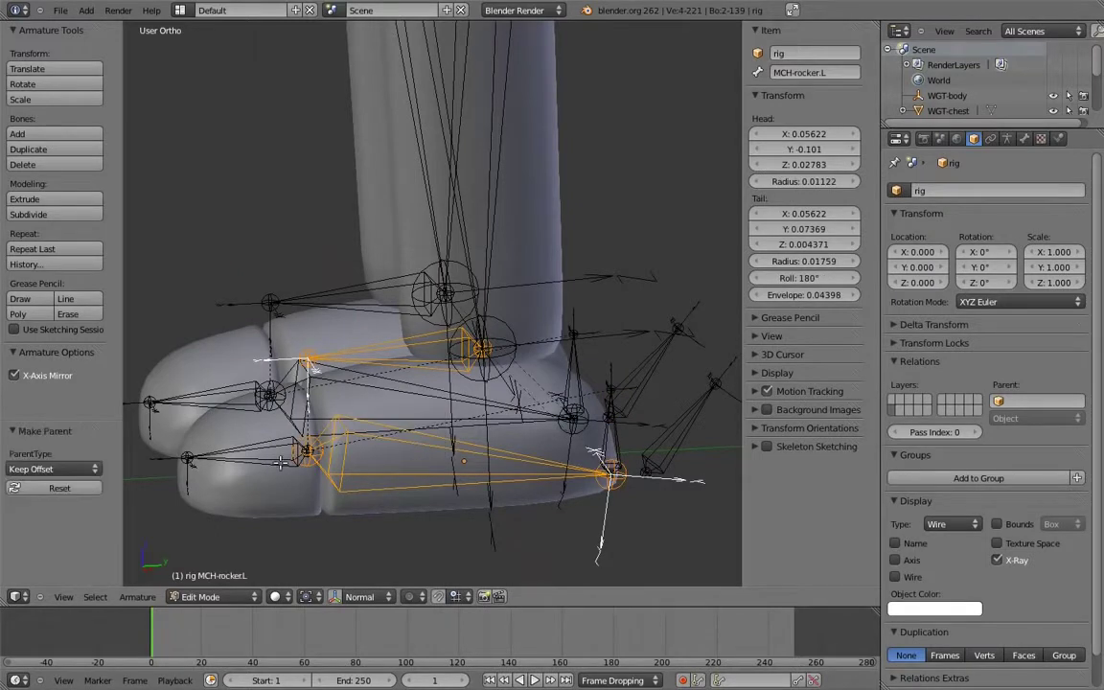
Parent toe.ik.L to MCH-rocker_parent.L with Keep Offset
{"action": "right_click", "coordinate": [270, 460]}
{"action": "right_click", "coordinate": [616, 441], "text": "shift"}
{"action": "key", "text": "ctrl+p"}
{"action": "left_click", "coordinate": [618, 442]}
Rotate a foot roll control in Pose Mode to test the new foot and toe parenting, cancelling the rotation
{"action": "key", "text": "Tab"}
{"action": "right_click", "coordinate": [686, 420]}
{"action": "key", "text": "r"}
{"action": "right_click", "coordinate": [732, 455]}
{"action": "right_click", "coordinate": [701, 419]}
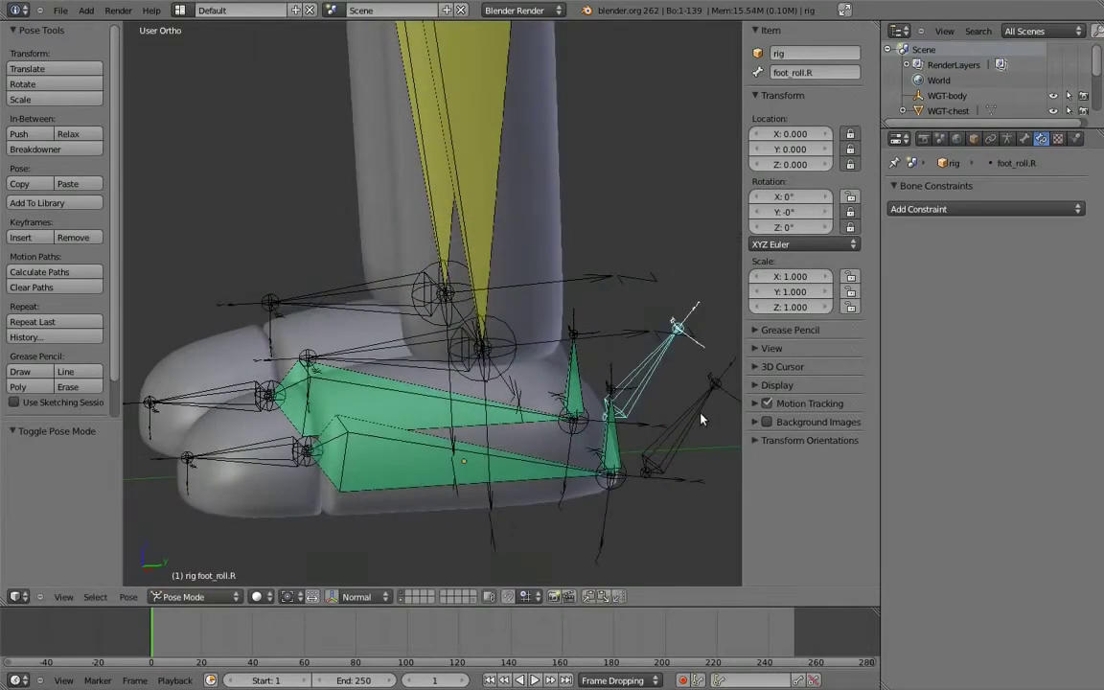
Lock all location axes of toe.ik.L and set its rotation mode to YZX Euler
{"action": "right_click", "coordinate": [233, 459]}
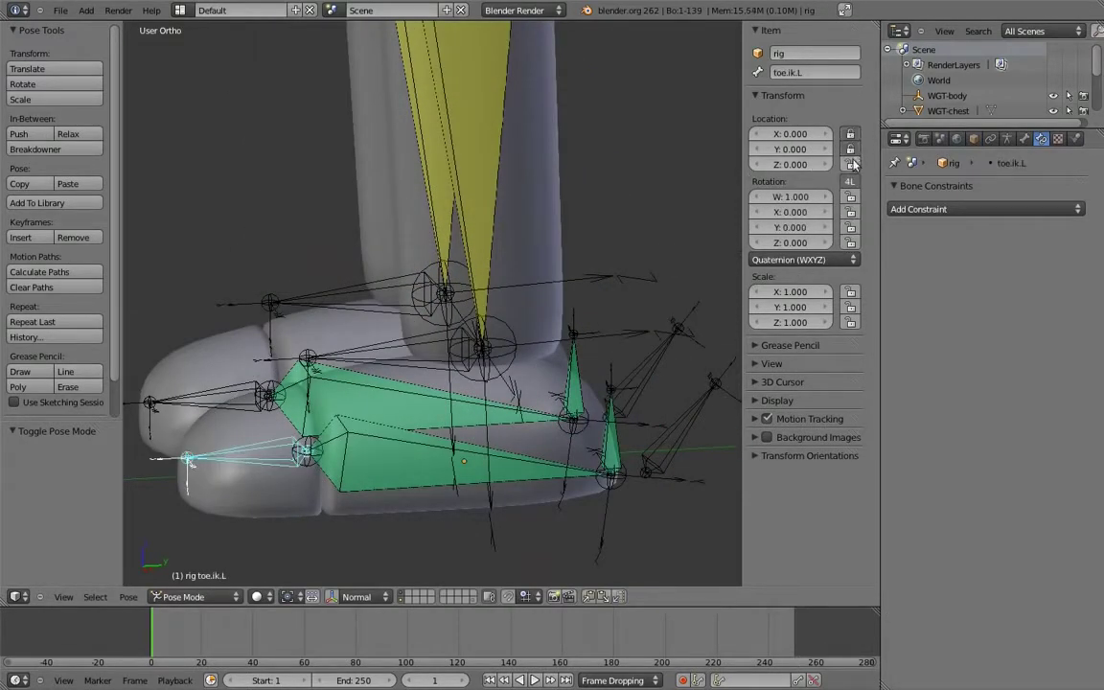
{"action": "left_click", "coordinate": [787, 259]}
{"action": "left_click", "coordinate": [783, 178]}
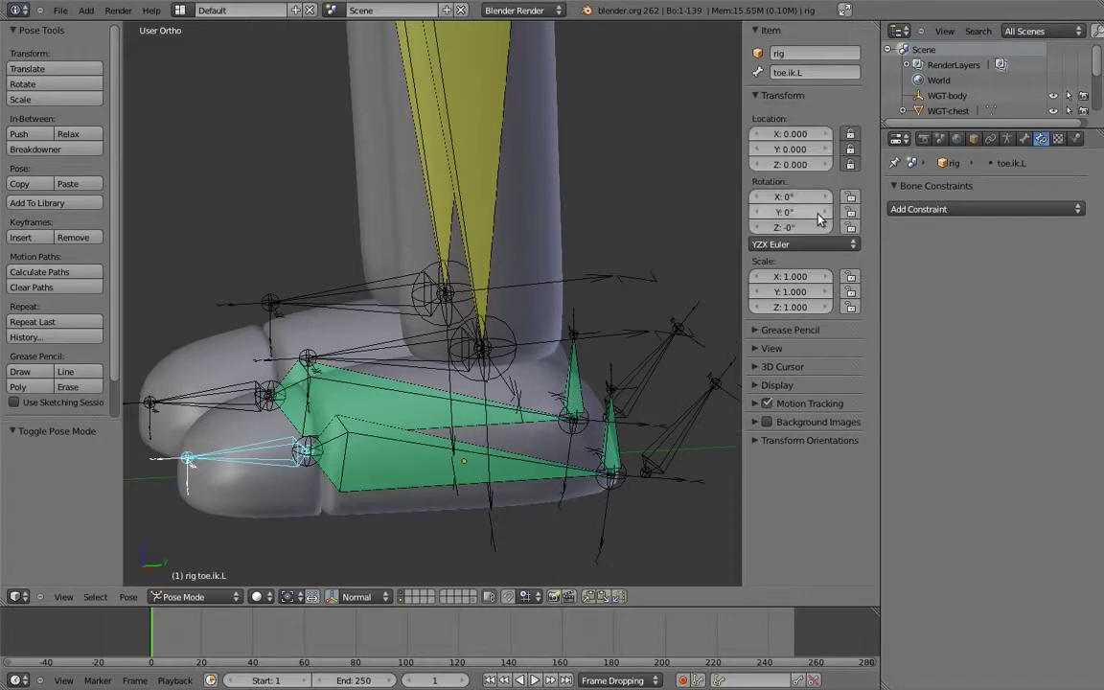
Lock all location axes of toe.ik.R and set its rotation mode to YZX Euler
{"action": "right_click", "coordinate": [214, 403]}
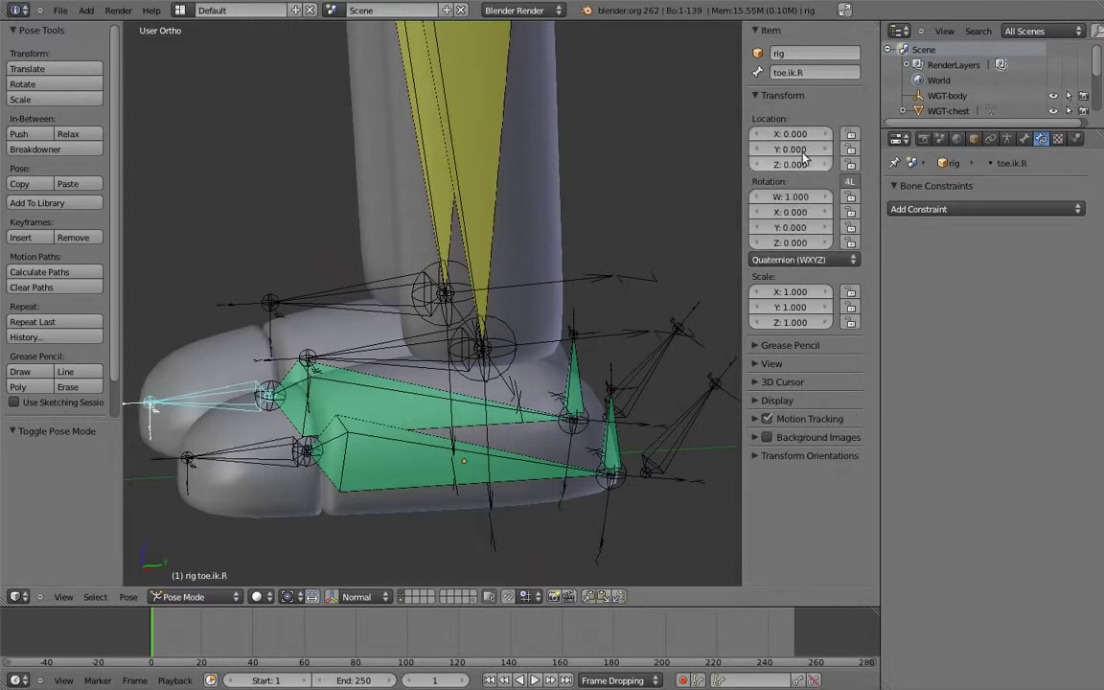
{"action": "left_click", "coordinate": [821, 261]}
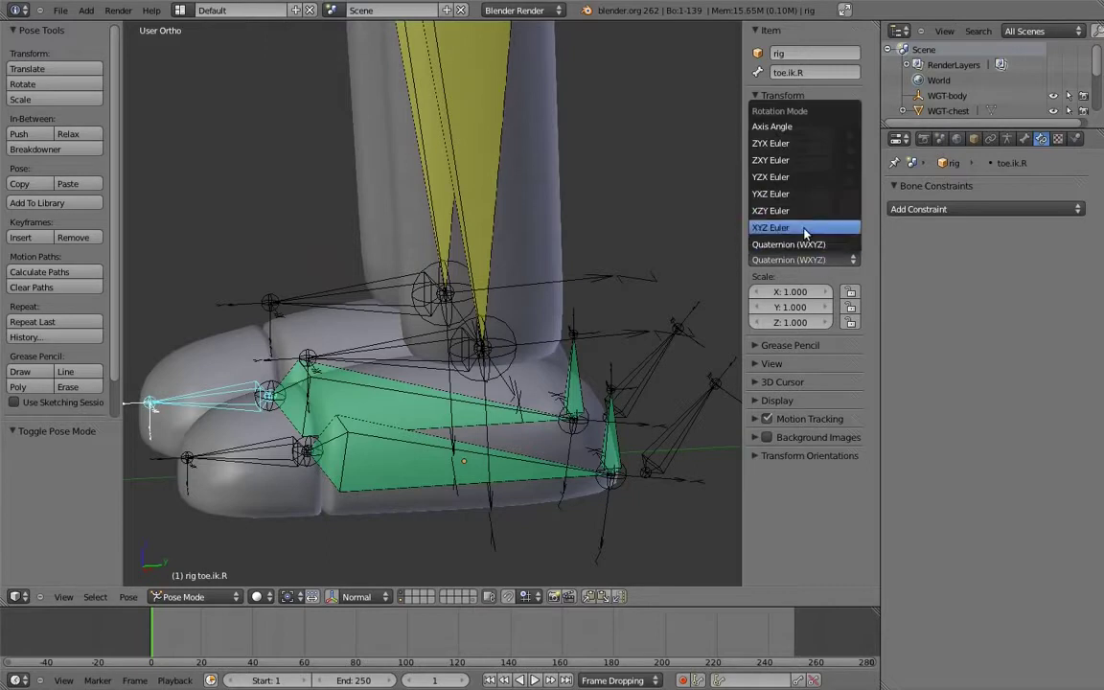
{"action": "left_click", "coordinate": [784, 180]}
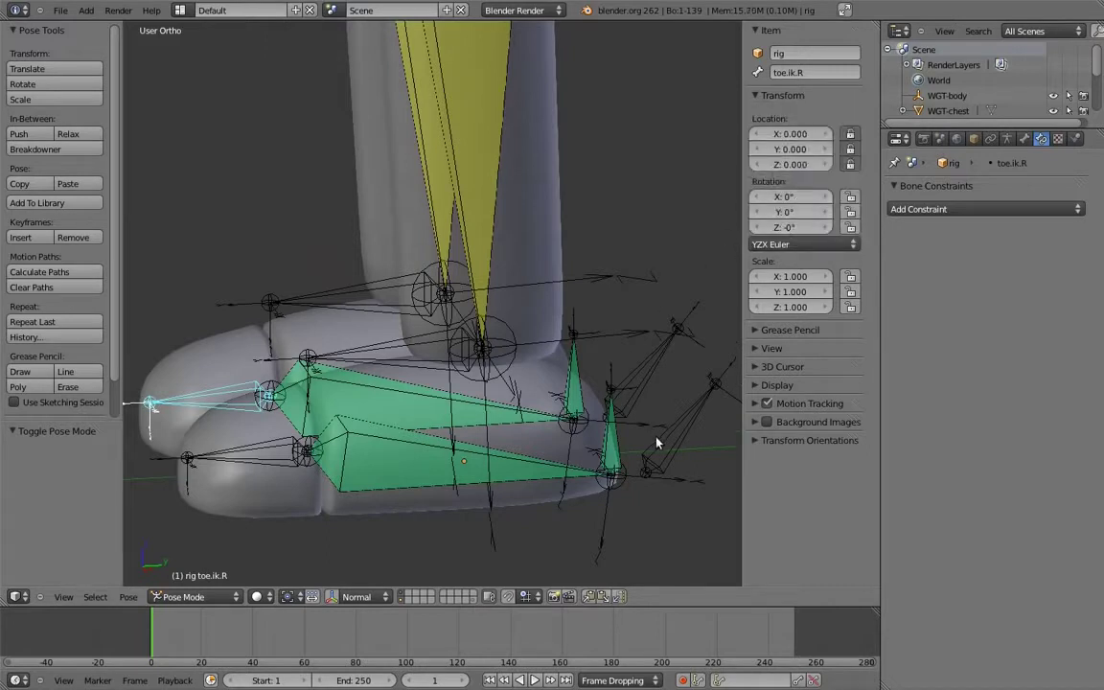
Rename the foot.ik.L bone to MCH-foot.ik.L
{"action": "right_click", "coordinate": [460, 349]}
{"action": "left_click", "coordinate": [803, 73]}
{"action": "key", "text": "ctrl+c"}
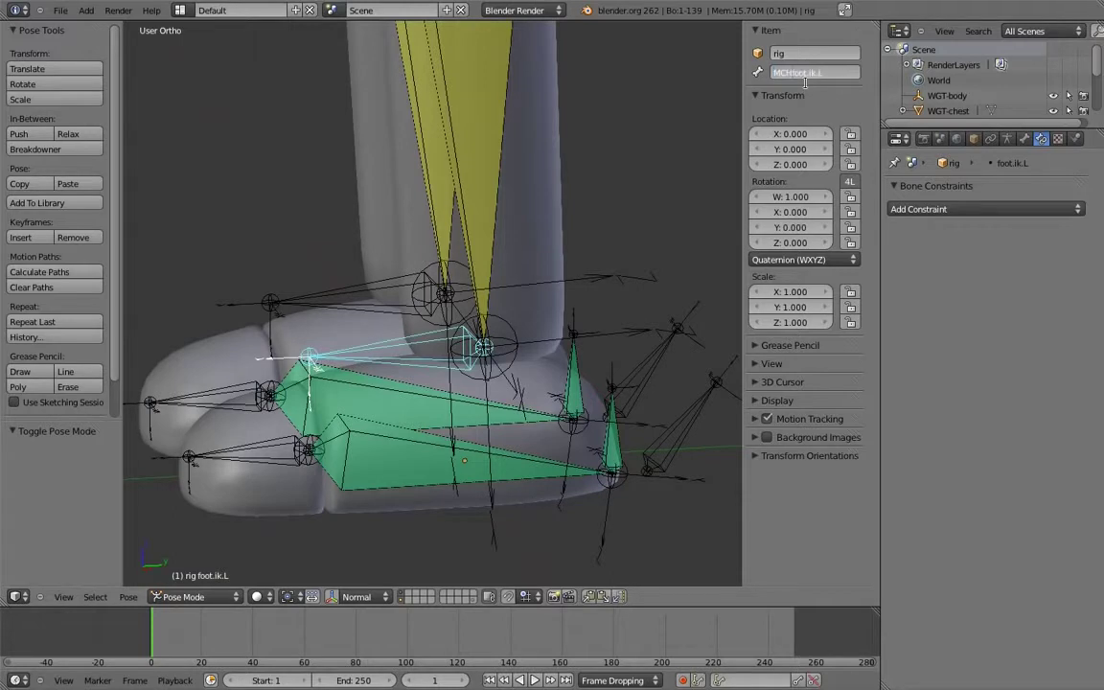
{"action": "key", "text": "Return"}
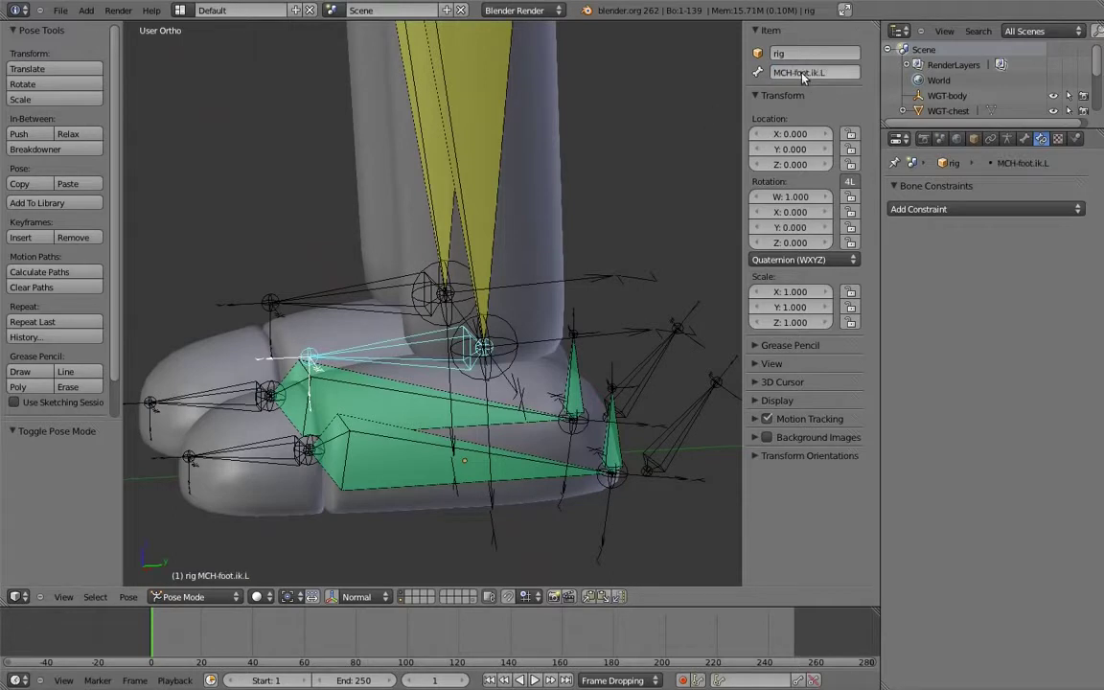
Rename the foot.ik.R bone to MCH-foot.ik.R
{"action": "right_click", "coordinate": [345, 293]}
{"action": "type", "text": "MCH-foot.ik.L"}
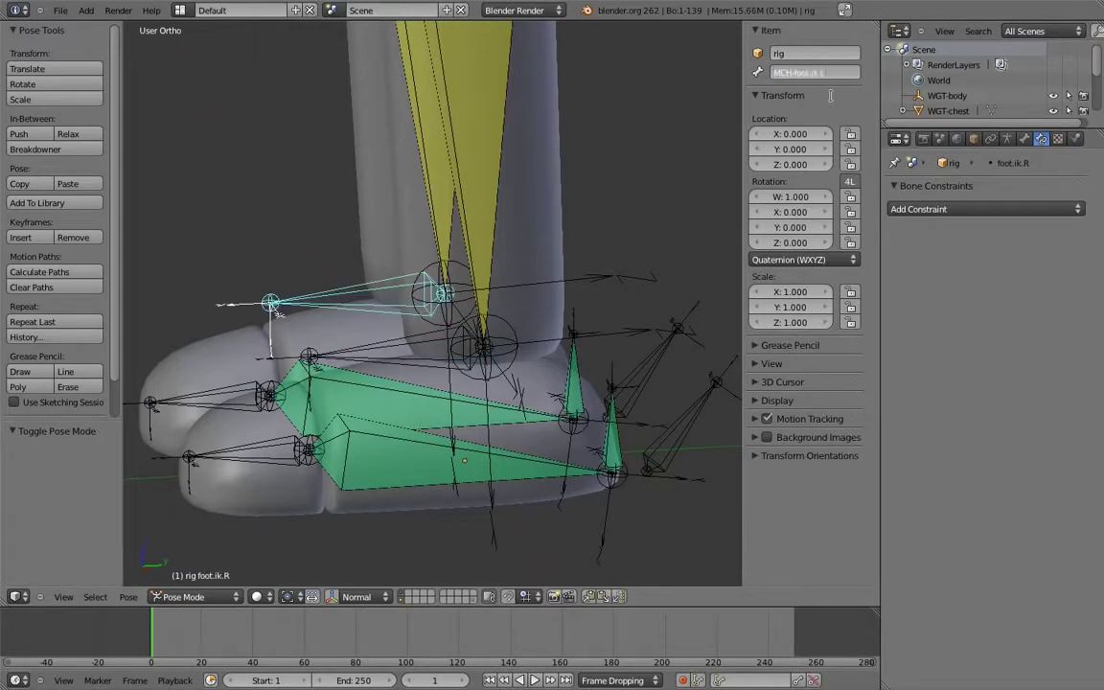
{"action": "key", "text": "End"}
{"action": "key", "text": "BackSpace"}
{"action": "type", "text": "R"}
{"action": "key", "text": "Return"}
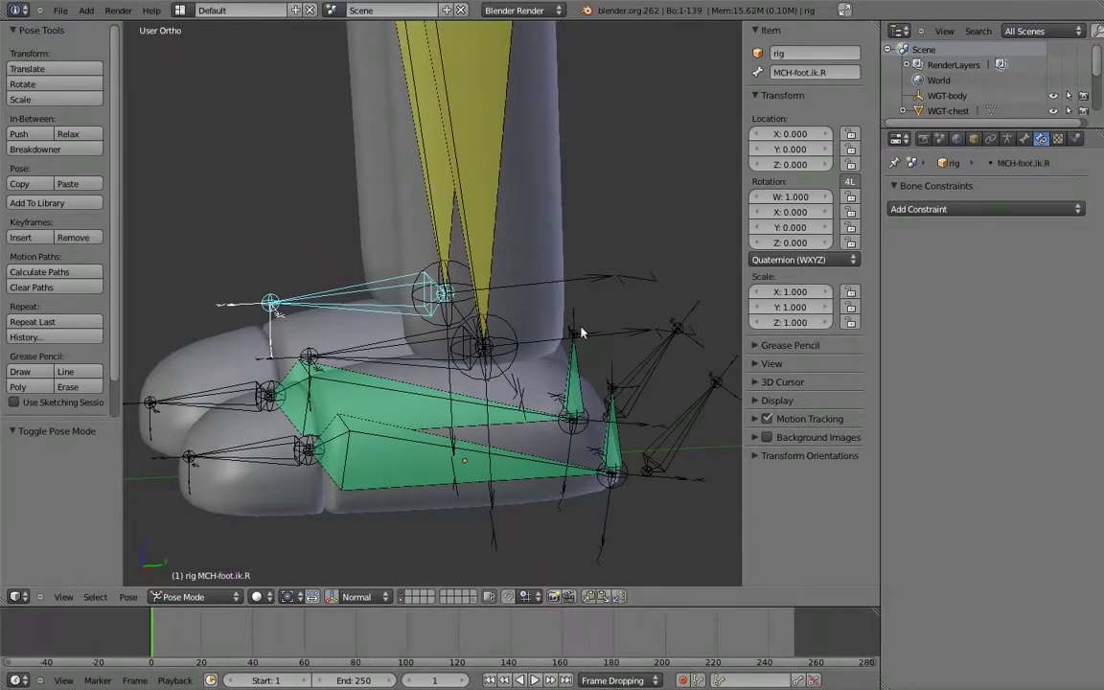
Duplicate the MCH-foot.ik bones in Edit Mode and raise the copies 0.04 along Z
{"action": "key", "text": "Tab"}
{"action": "key", "text": "KP_3"}
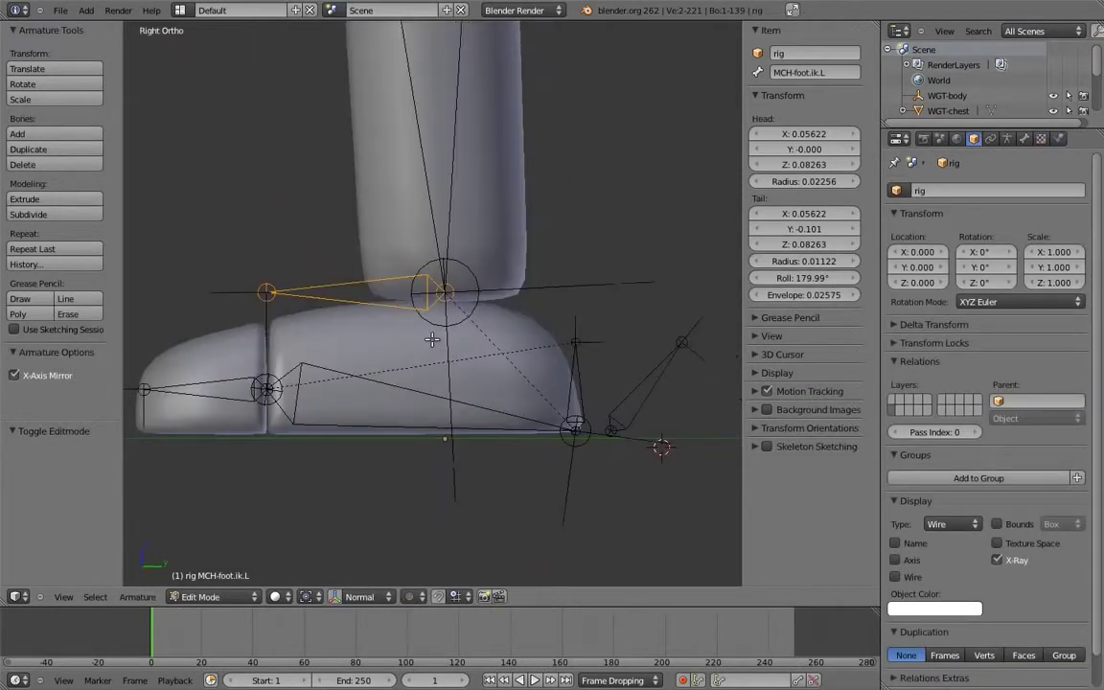
{"action": "middle_click_drag", "start_coordinate": [442, 348], "coordinate": [477, 368], "text": "shift"}
{"action": "key", "text": "shift+d"}
{"action": "key", "text": "z"}
{"action": "left_click", "coordinate": [459, 306]}
Lengthen the duplicated foot bones by moving their tips -0.04 along Y, and lower the bones 0.04 back to ankle height
{"action": "left_click", "coordinate": [301, 236]}
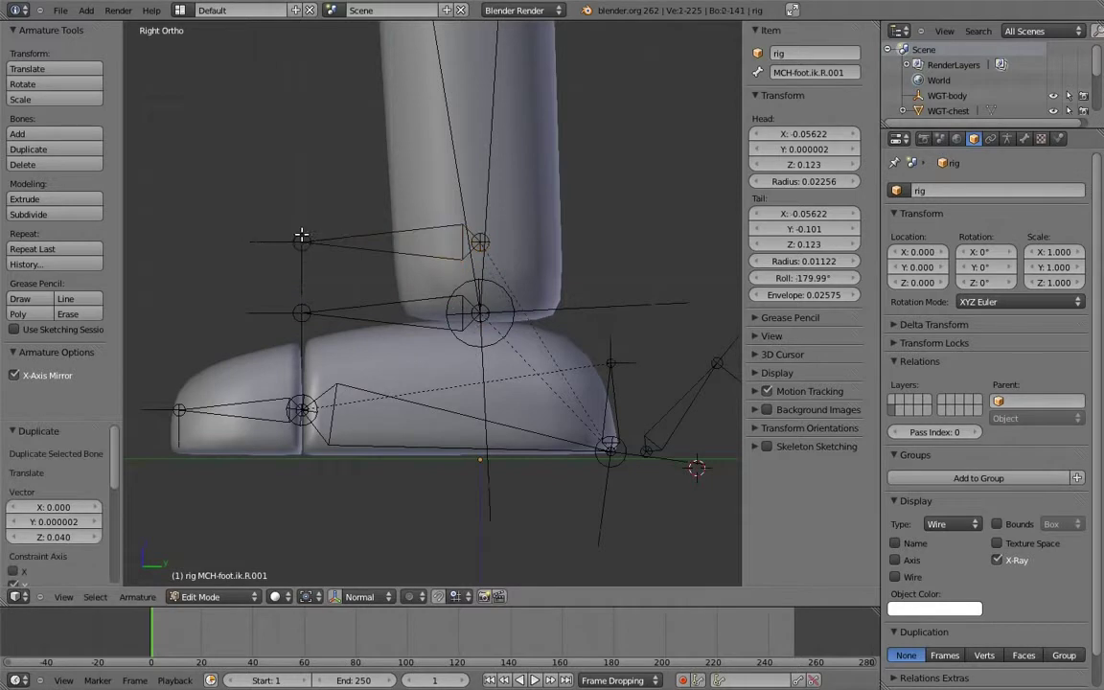
{"action": "key", "text": "g"}
{"action": "key", "text": "y"}
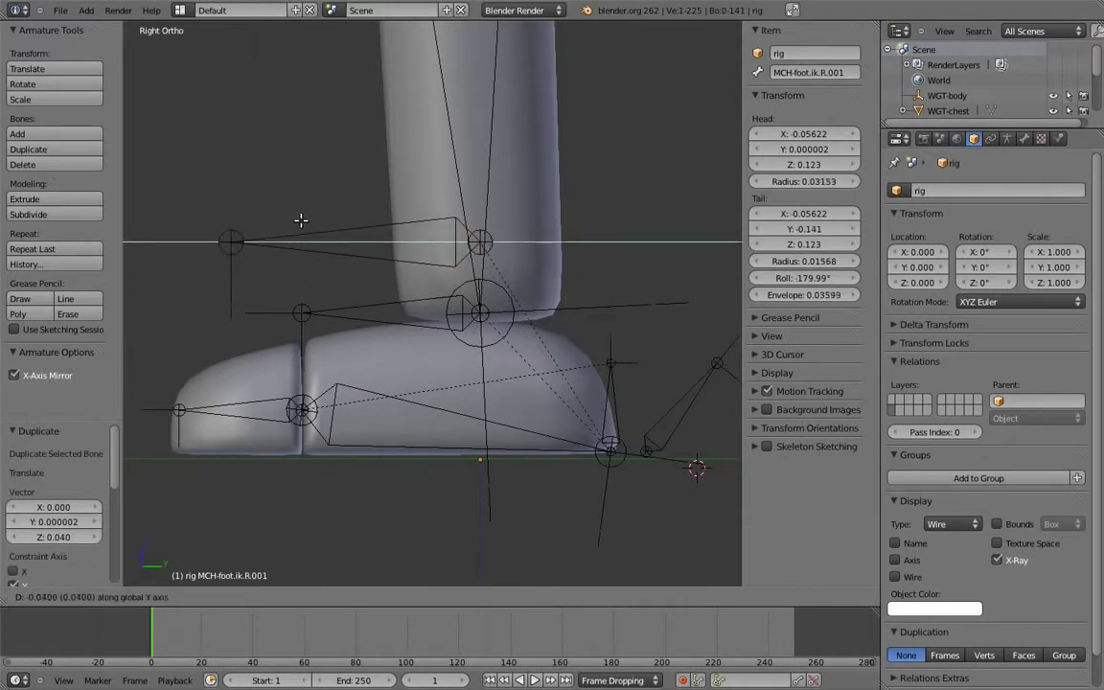
{"action": "left_click", "coordinate": [302, 222]}
{"action": "right_click", "coordinate": [355, 229]}
{"action": "key", "text": "g"}
{"action": "key", "text": "z"}
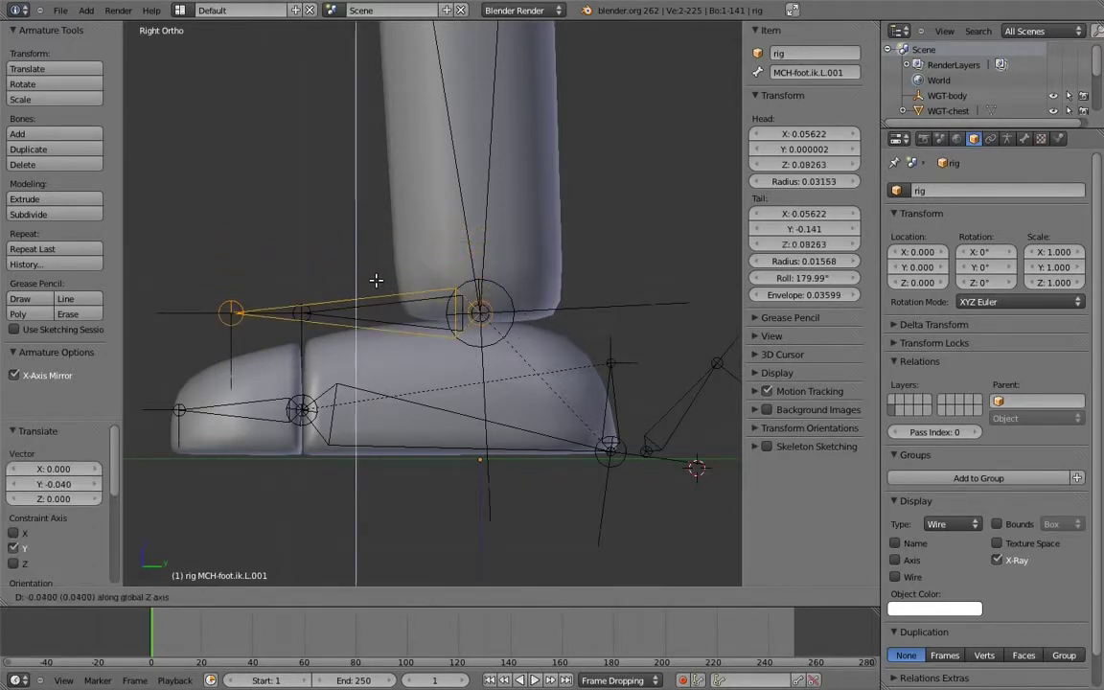
{"action": "left_click", "coordinate": [376, 280]}
Rename the duplicated left foot bone to foot.ik.L
{"action": "middle_click_drag", "start_coordinate": [358, 284], "coordinate": [455, 175]}
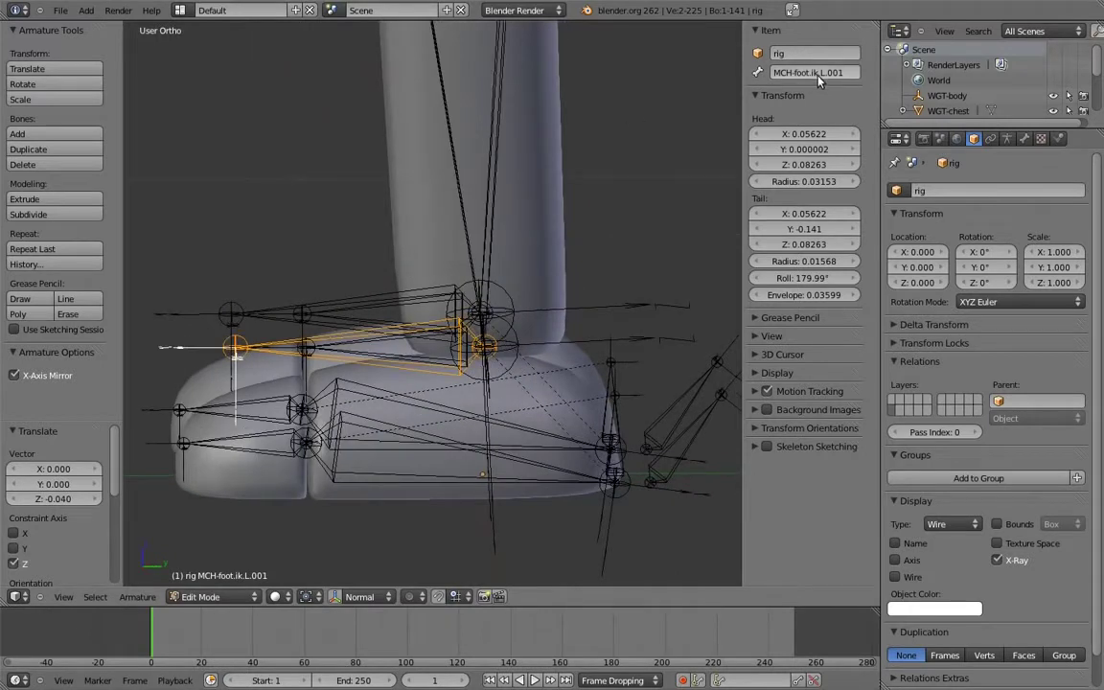
{"action": "key", "text": "BackSpace"}
{"action": "key", "text": "BackSpace"}
{"action": "key", "text": "Return"}
Rename the duplicated right foot bone to foot.ik.R
{"action": "middle_click_drag", "start_coordinate": [353, 270], "coordinate": [355, 277]}
{"action": "right_click", "coordinate": [262, 313]}
{"action": "left_click", "coordinate": [816, 75]}
{"action": "key", "text": "ctrl+v"}
{"action": "key", "text": "BackSpace"}
{"action": "type", "text": "R"}
{"action": "key", "text": "Return"}
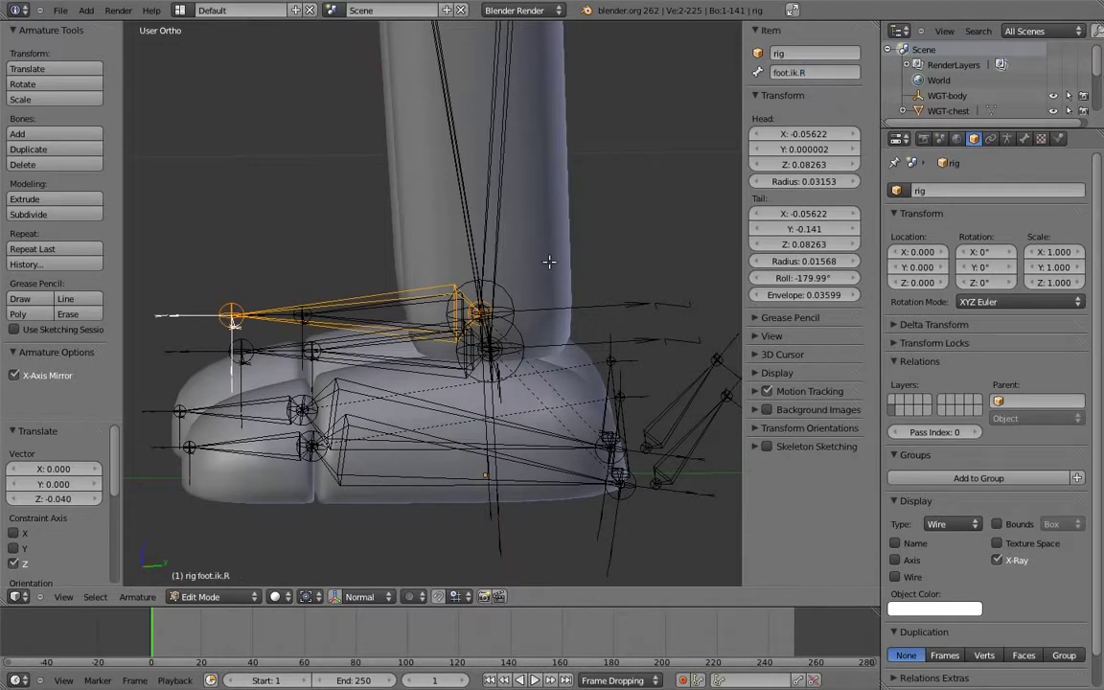
Parent MCH-rocker_parent.L to the new foot.ik.L bone with Keep Offset
{"action": "key", "text": "ctrl+Tab"}
{"action": "right_click", "coordinate": [356, 371]}
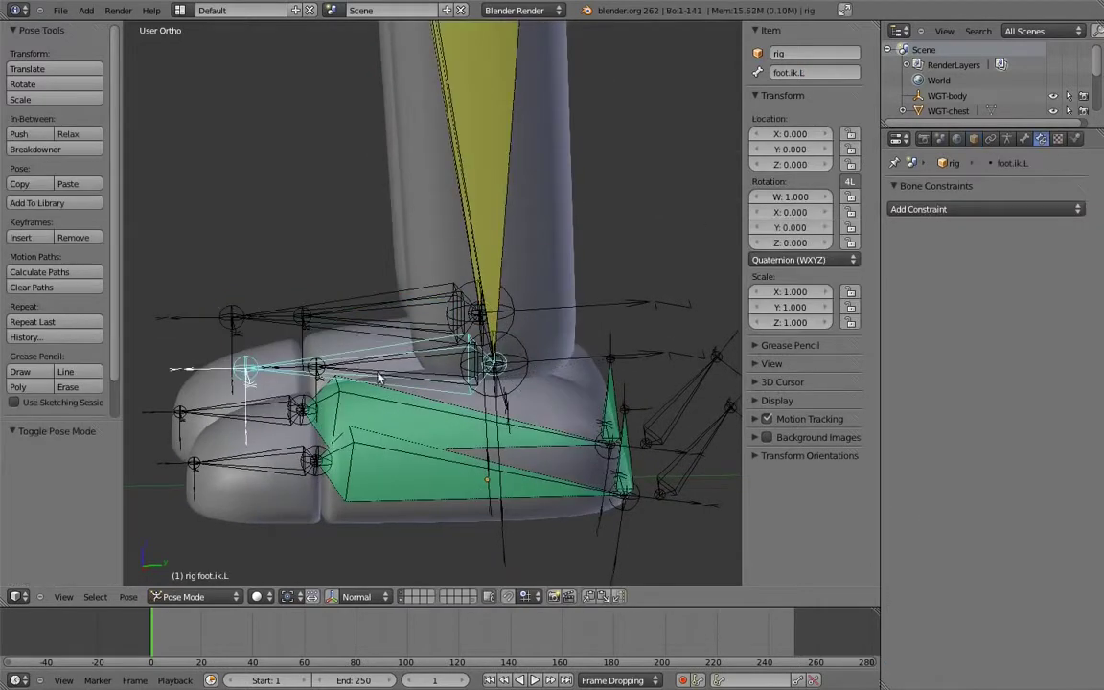
{"action": "key", "text": "Tab"}
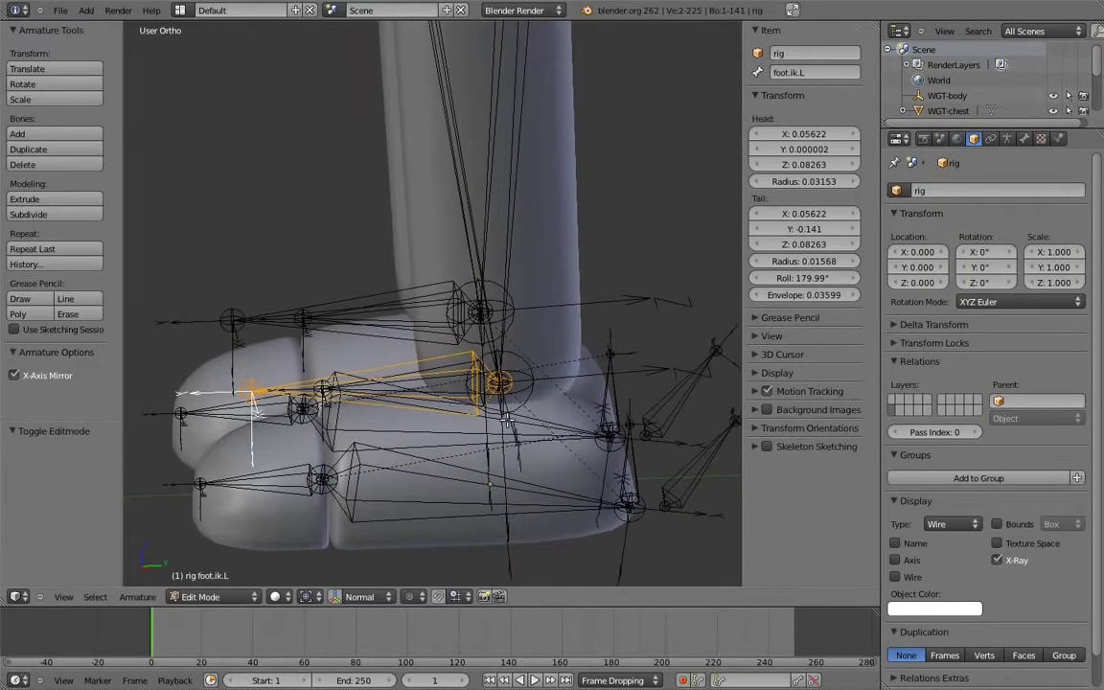
{"action": "right_click", "coordinate": [633, 466]}
{"action": "middle_click_drag", "start_coordinate": [633, 467], "coordinate": [347, 367]}
{"action": "right_click", "coordinate": [315, 247], "text": "shift"}
{"action": "key", "text": "ctrl+p"}
{"action": "left_click", "coordinate": [283, 228]}
Test moving and rotating foot.ik.L and moving foot.ik.R in Pose Mode, cancelling each transform
{"action": "key", "text": "Tab"}
{"action": "key", "text": "g"}
{"action": "right_click", "coordinate": [316, 336]}
{"action": "key", "text": "r"}
{"action": "right_click", "coordinate": [309, 357]}
{"action": "key", "text": "g"}
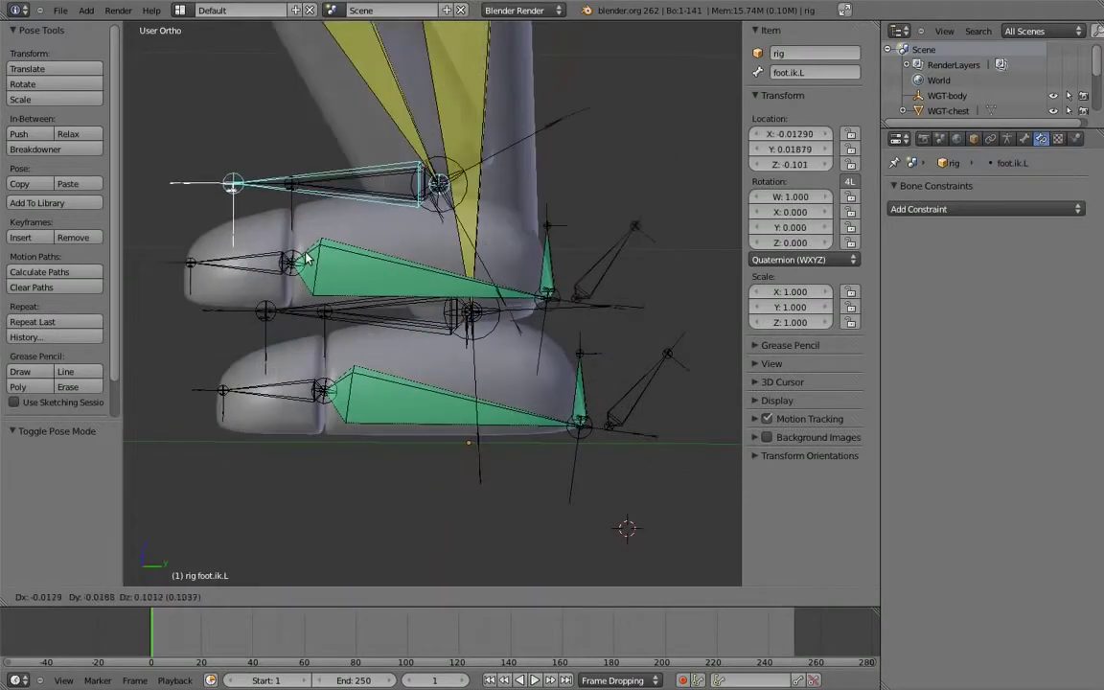
{"action": "right_click", "coordinate": [373, 303]}
{"action": "middle_click_drag", "start_coordinate": [375, 305], "coordinate": [347, 302]}
{"action": "right_click", "coordinate": [346, 307]}
{"action": "key", "text": "g"}
{"action": "right_click", "coordinate": [429, 317]}
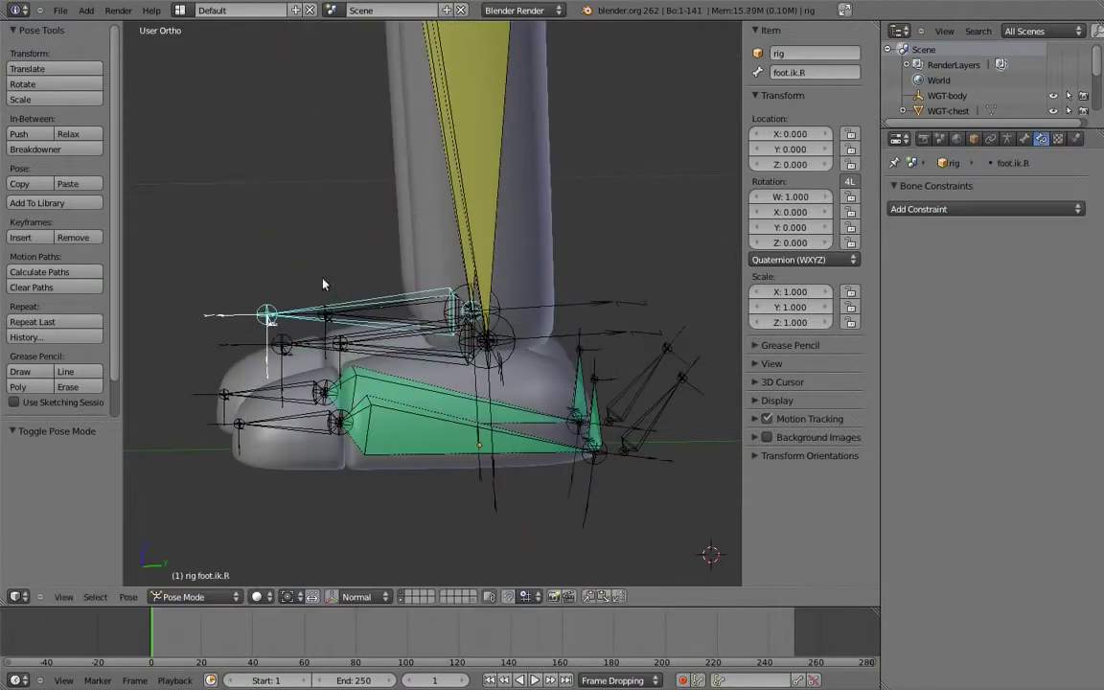
Disable Local Location for foot.ik.R and foot.ik.L
{"action": "left_click", "coordinate": [1024, 138]}
{"action": "left_click", "coordinate": [997, 467]}
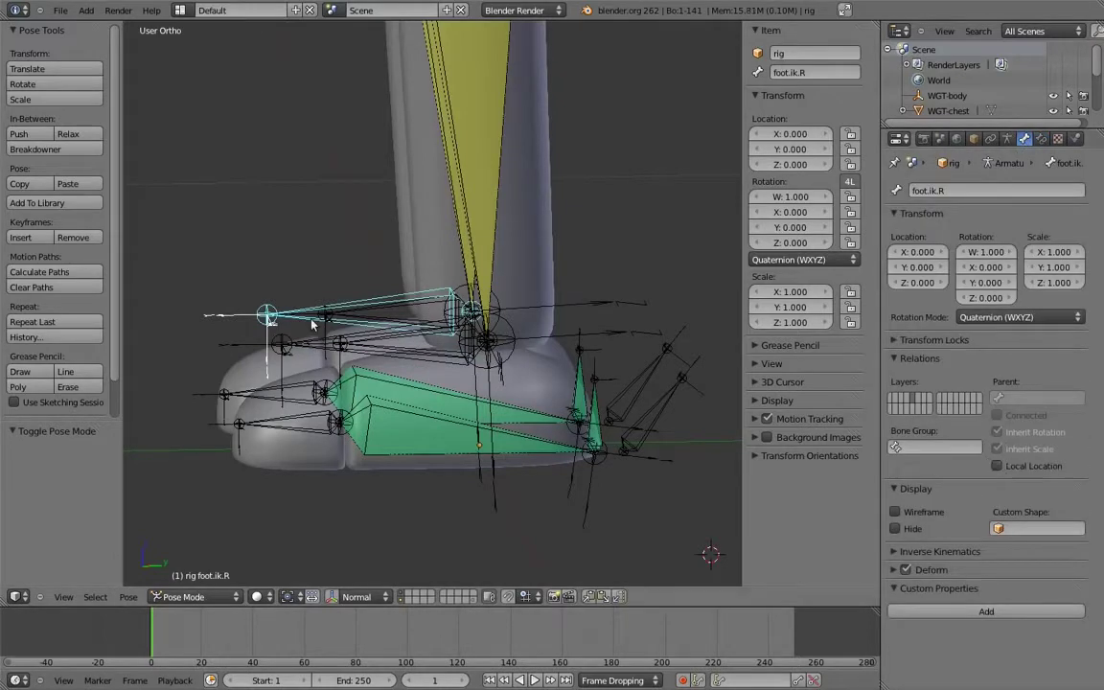
{"action": "right_click", "coordinate": [298, 347]}
{"action": "left_click", "coordinate": [998, 468]}
Show the armature layer of the large ground-level bone behind the feet and parent foot.ik.L to it with Keep Offset
{"action": "middle_click_drag", "start_coordinate": [479, 311], "coordinate": [505, 323]}
{"action": "scroll", "coordinate": [505, 322], "scroll_direction": "down", "scroll_amount": 2}
{"action": "key", "text": "Tab"}
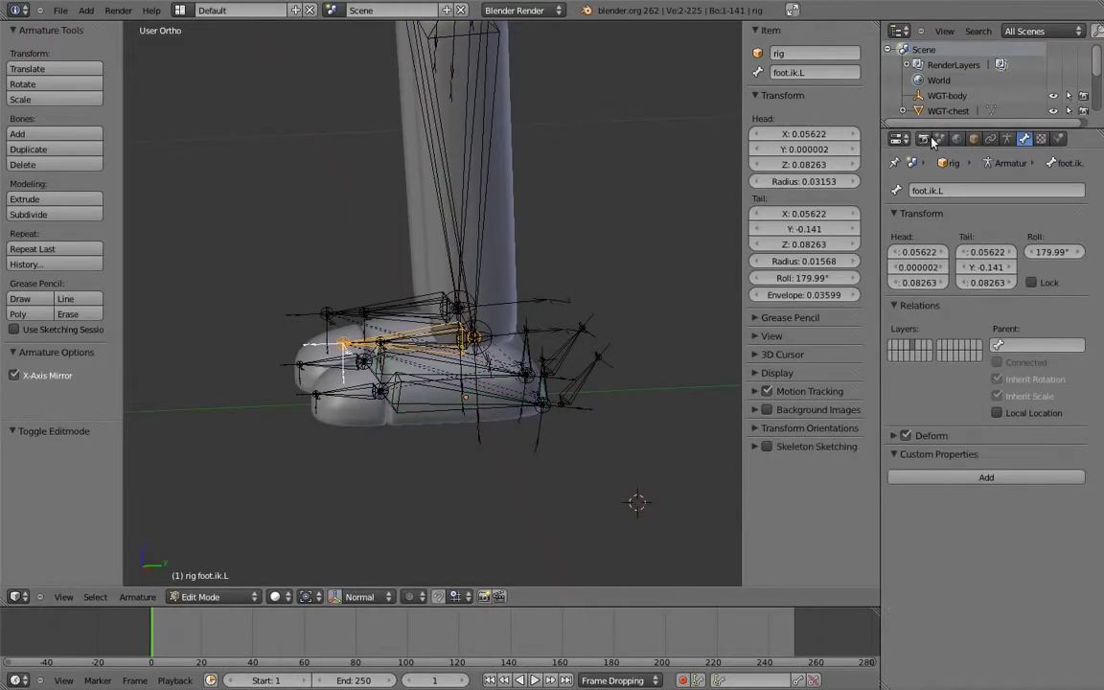
{"action": "left_click", "coordinate": [1007, 139]}
{"action": "middle_click_drag", "start_coordinate": [728, 271], "coordinate": [581, 296]}
{"action": "right_click", "coordinate": [590, 292]}
{"action": "key", "text": "ctrl+p"}
{"action": "left_click", "coordinate": [590, 294]}
Rotate the large ground-level bone to test whether the feet follow, cancelling the rotation
{"action": "key", "text": "Tab"}
{"action": "key", "text": "r"}
{"action": "key", "text": "r"}
{"action": "right_click", "coordinate": [537, 357]}
Parent the left knee target bone knee_target.L to foot.ik.L with Keep Offset in Edit Mode
{"action": "middle_click_drag", "start_coordinate": [534, 363], "coordinate": [557, 367]}
{"action": "key", "text": "Tab"}
{"action": "right_click", "coordinate": [207, 195]}
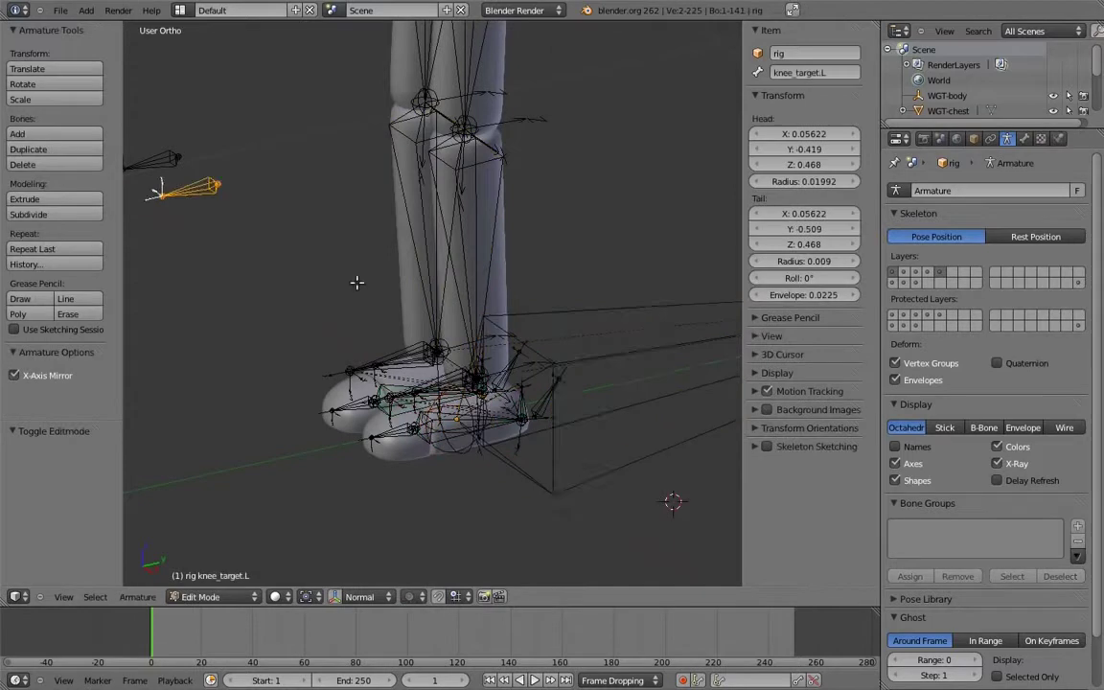
{"action": "middle_click_drag", "start_coordinate": [404, 355], "coordinate": [378, 268], "text": "shift"}
{"action": "scroll", "coordinate": [378, 269], "scroll_direction": "up", "scroll_amount": 4}
{"action": "middle_click_drag", "start_coordinate": [500, 356], "coordinate": [363, 263]}
{"action": "right_click", "coordinate": [407, 298]}
{"action": "key", "text": "ctrl+p"}
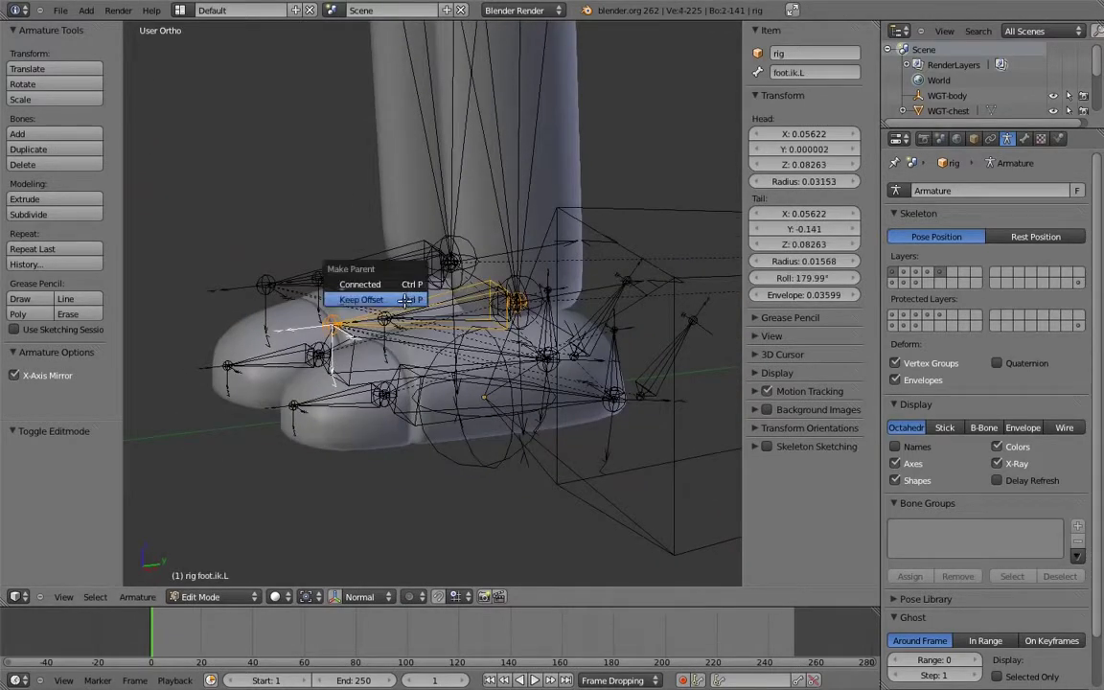
{"action": "left_click", "coordinate": [406, 300]}
Rotate the root bone freely in Pose Mode to test whether the IK feet and knee targets follow it
{"action": "middle_click_drag", "start_coordinate": [397, 211], "coordinate": [424, 272], "text": "shift"}
{"action": "scroll", "coordinate": [424, 272], "scroll_direction": "down", "scroll_amount": 6}
{"action": "key", "text": "Tab"}
{"action": "right_click", "coordinate": [571, 313]}
{"action": "key", "text": "r"}
{"action": "key", "text": "r"}
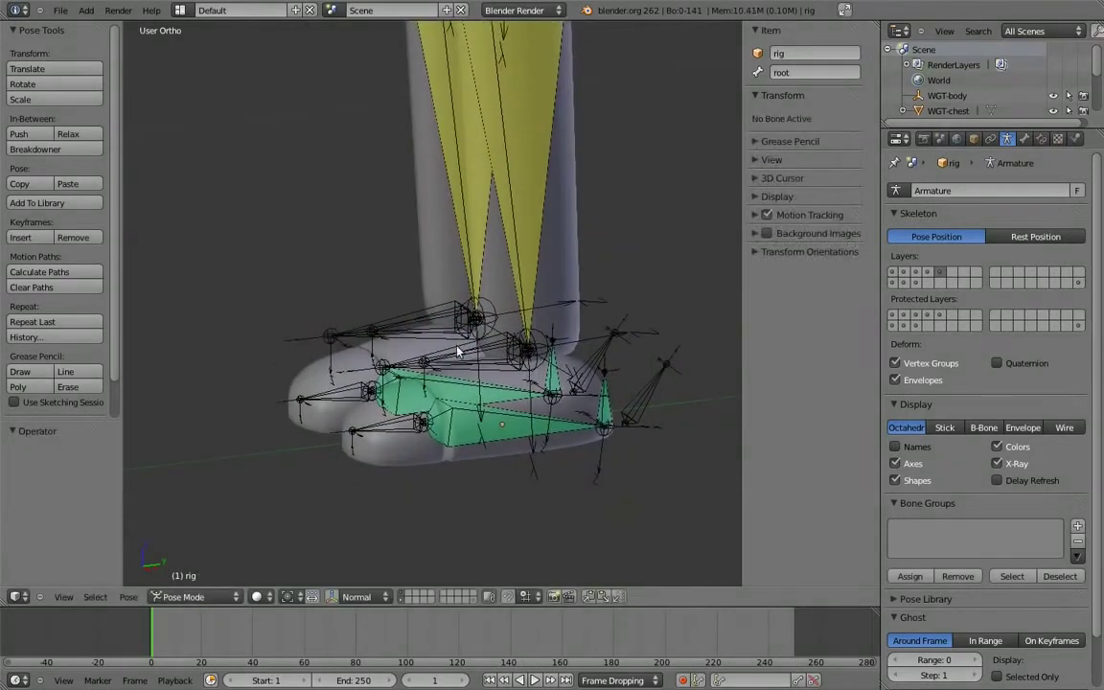
Add a custom property named fk_ik with value 1.0, min 0 and max 1 to foot.ik.L
{"action": "right_click", "coordinate": [469, 352]}
{"action": "left_click", "coordinate": [1024, 139]}
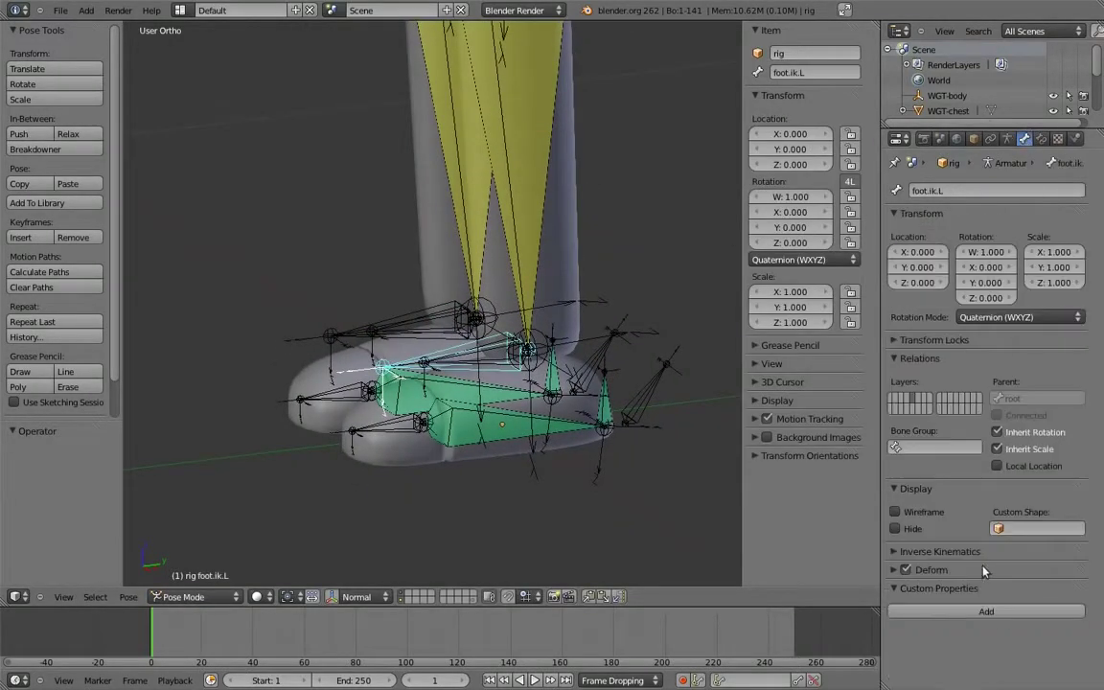
{"action": "left_click", "coordinate": [986, 611]}
{"action": "left_click", "coordinate": [1052, 632]}
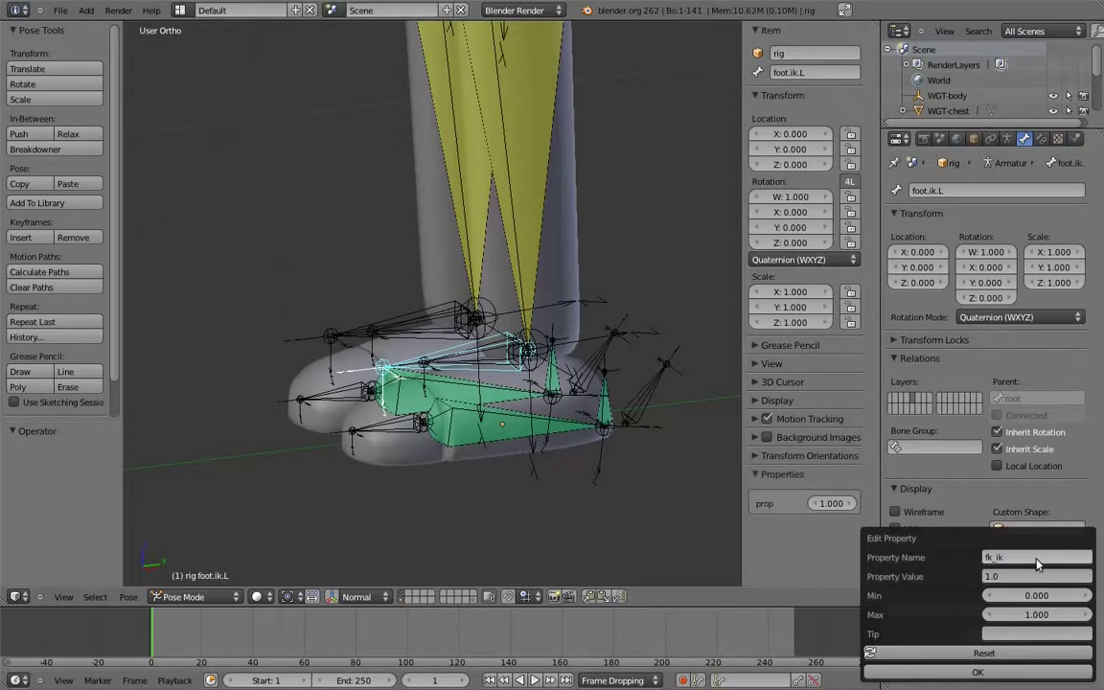
{"action": "key", "text": "Return"}
{"action": "left_click", "coordinate": [994, 672]}
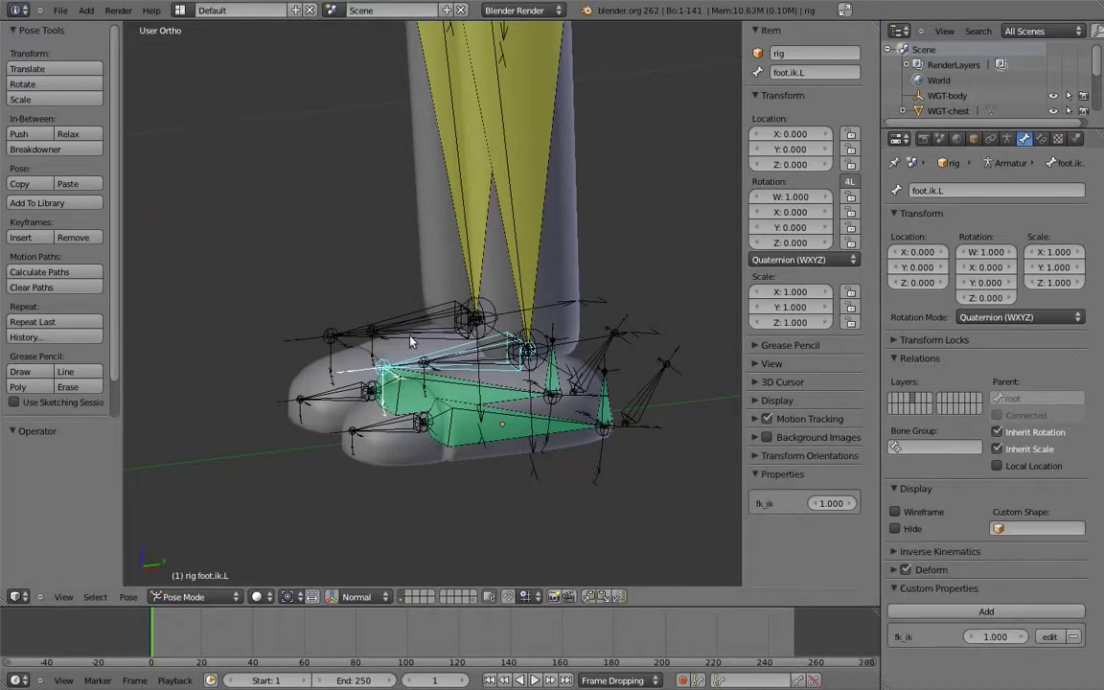
Add the same fk_ik custom property, with value 1.0 and a 0 to 1 range, to foot.ik.R
{"action": "right_click", "coordinate": [386, 315]}
{"action": "left_click", "coordinate": [986, 612]}
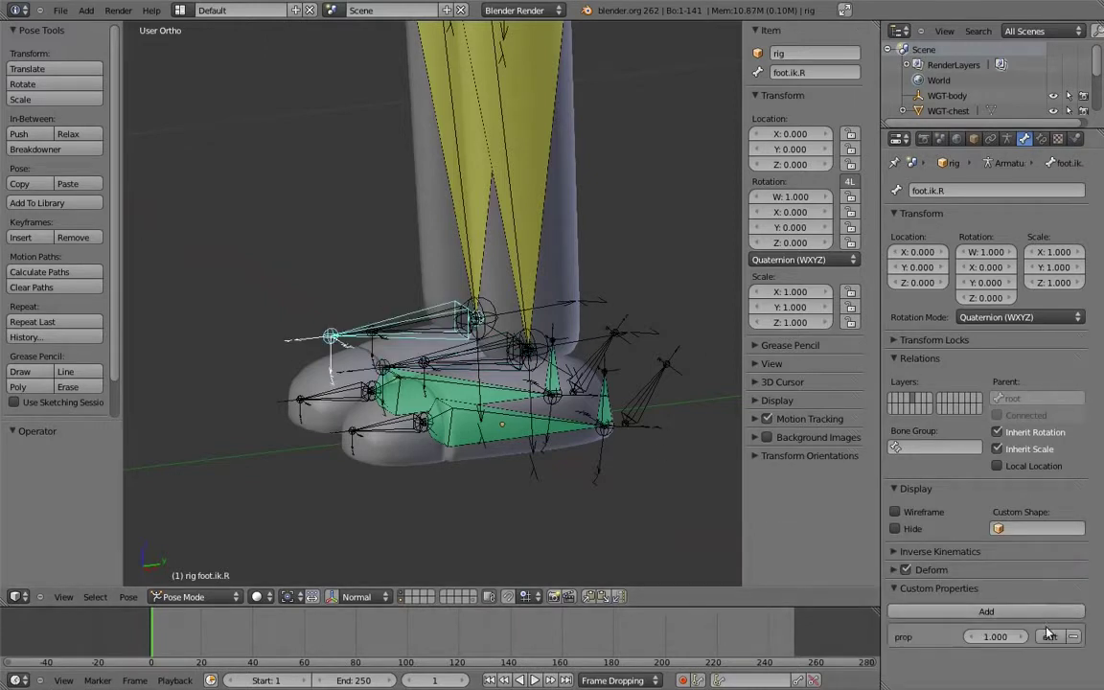
{"action": "left_click", "coordinate": [1050, 636]}
{"action": "left_click", "coordinate": [1035, 558]}
{"action": "type", "text": "fk_ik"}
{"action": "key", "text": "Return"}
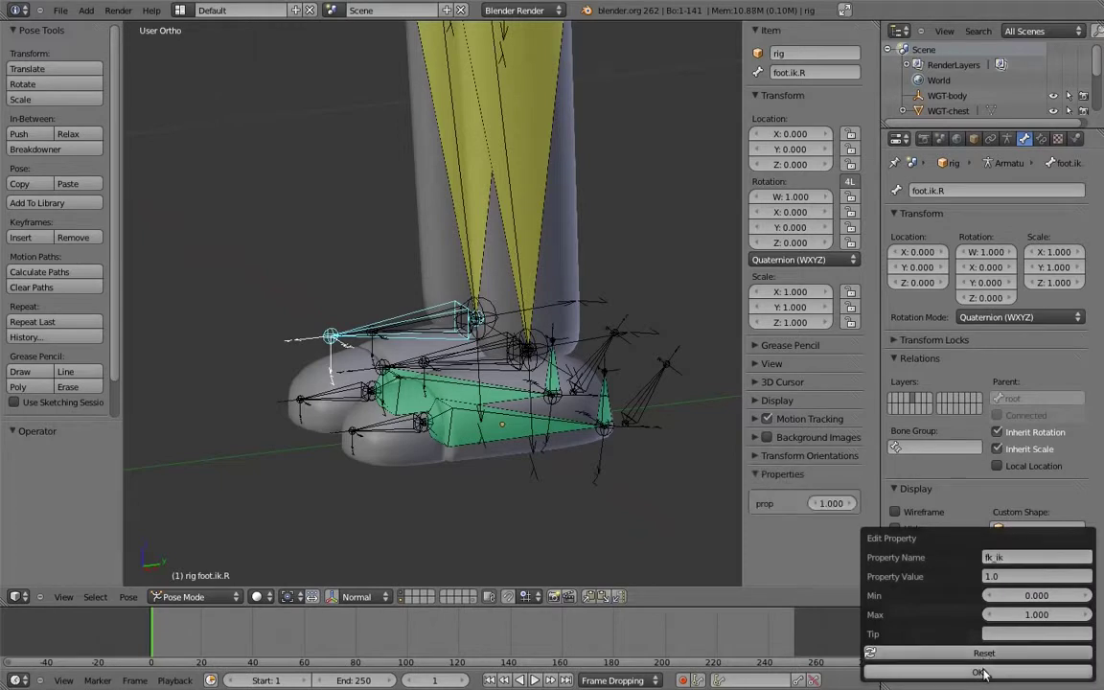
{"action": "left_click", "coordinate": [987, 670]}
Copy the data path of foot.ik.L's fk_ik property
{"action": "scroll", "coordinate": [458, 354], "scroll_direction": "up", "scroll_amount": 2}
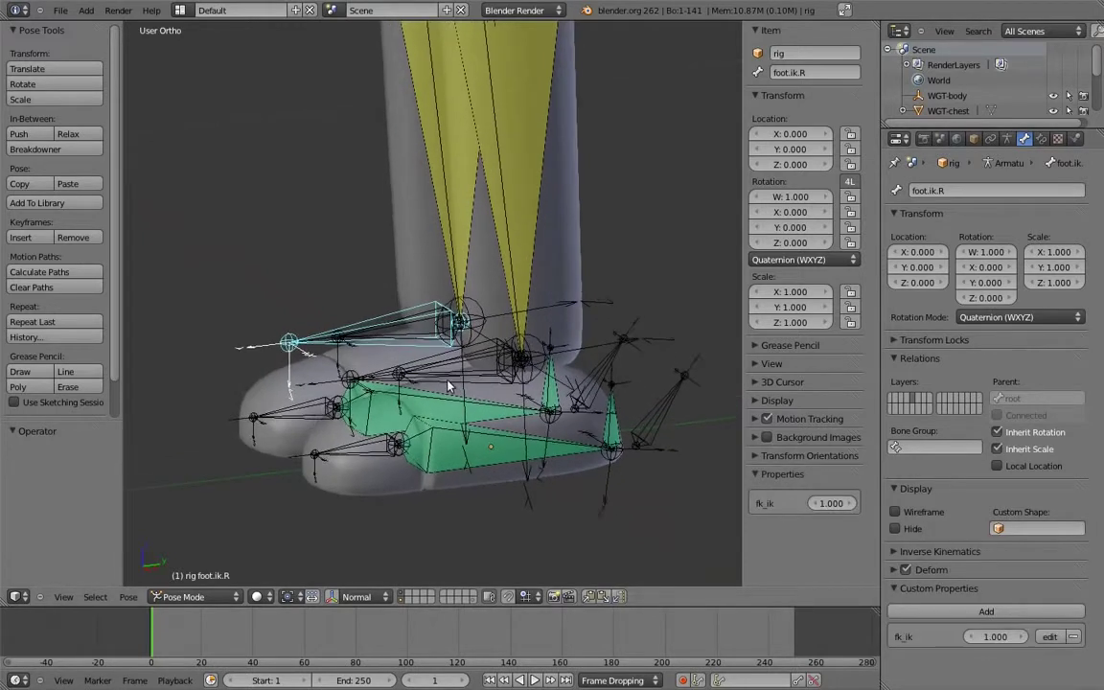
{"action": "right_click", "coordinate": [509, 353]}
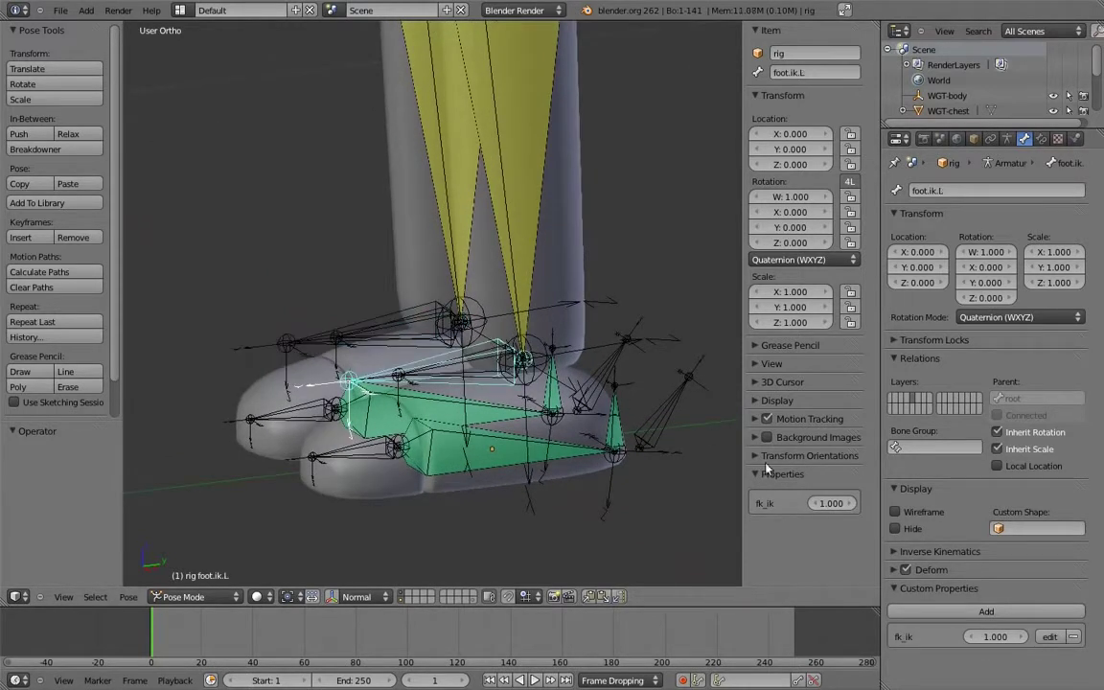
{"action": "right_click", "coordinate": [830, 506]}
{"action": "left_click", "coordinate": [830, 508]}
Show only the deform bone layer and add a driver to the influence of thigh.L's IK Copy Rotation constraint
{"action": "middle_click_drag", "start_coordinate": [728, 460], "coordinate": [604, 466]}
{"action": "scroll", "coordinate": [603, 466], "scroll_direction": "down", "scroll_amount": 4}
{"action": "middle_click_drag", "start_coordinate": [554, 287], "coordinate": [563, 412]}
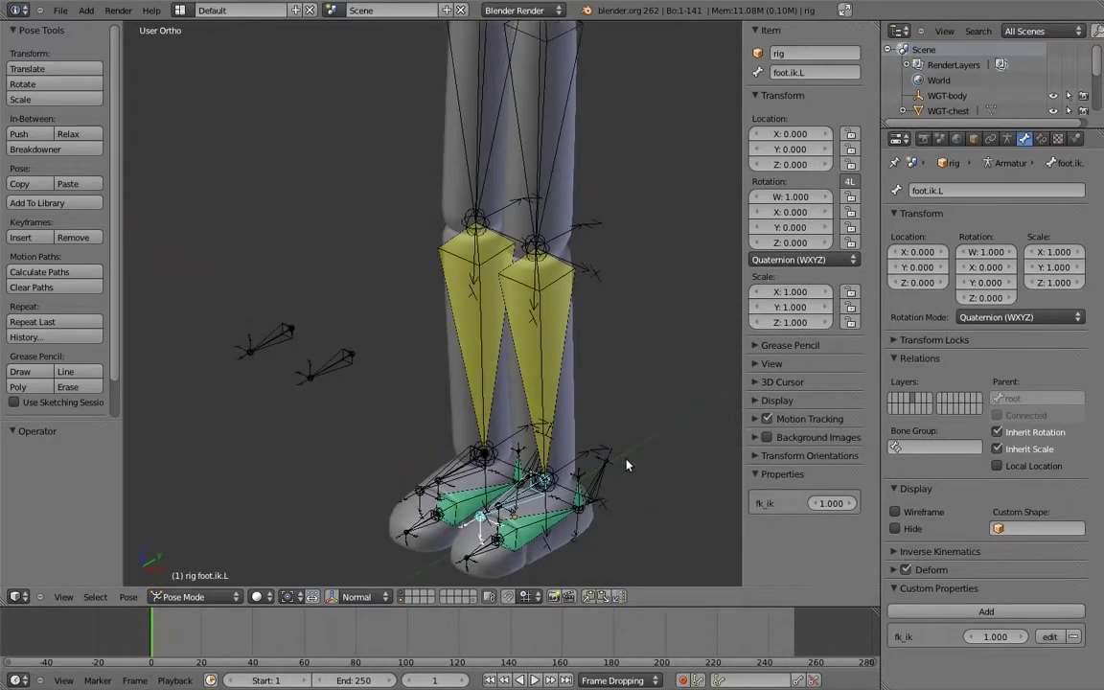
{"action": "left_click", "coordinate": [1006, 139]}
{"action": "key", "text": "a"}
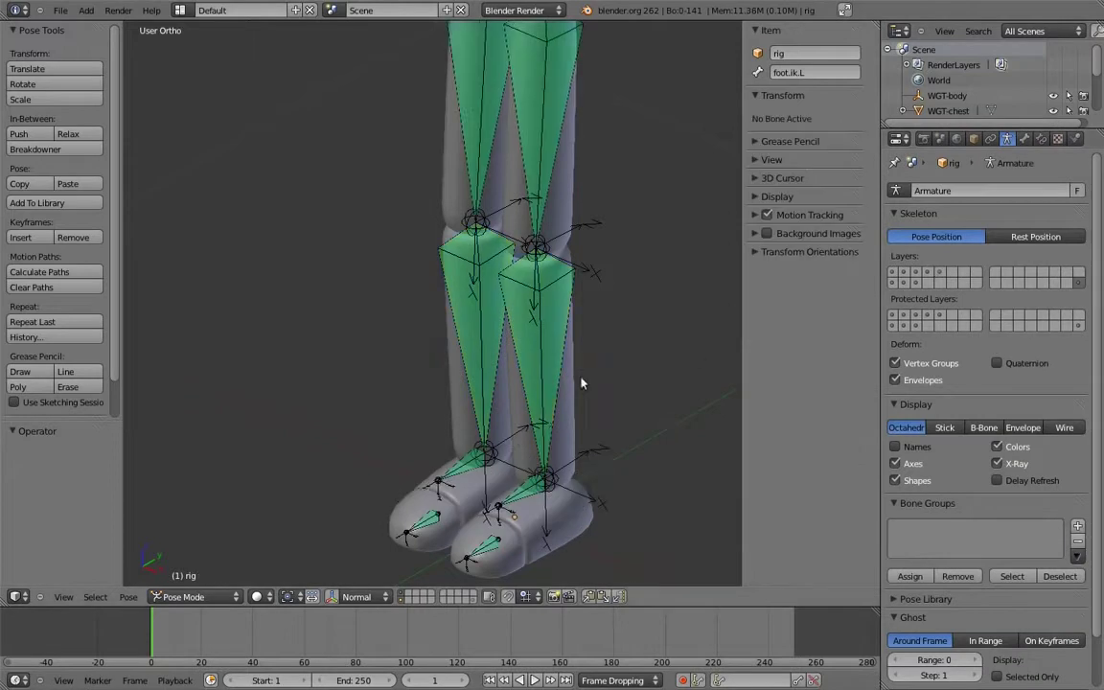
{"action": "middle_click_drag", "start_coordinate": [625, 315], "coordinate": [592, 405]}
{"action": "scroll", "coordinate": [592, 404], "scroll_direction": "down", "scroll_amount": 1}
{"action": "right_click", "coordinate": [553, 180]}
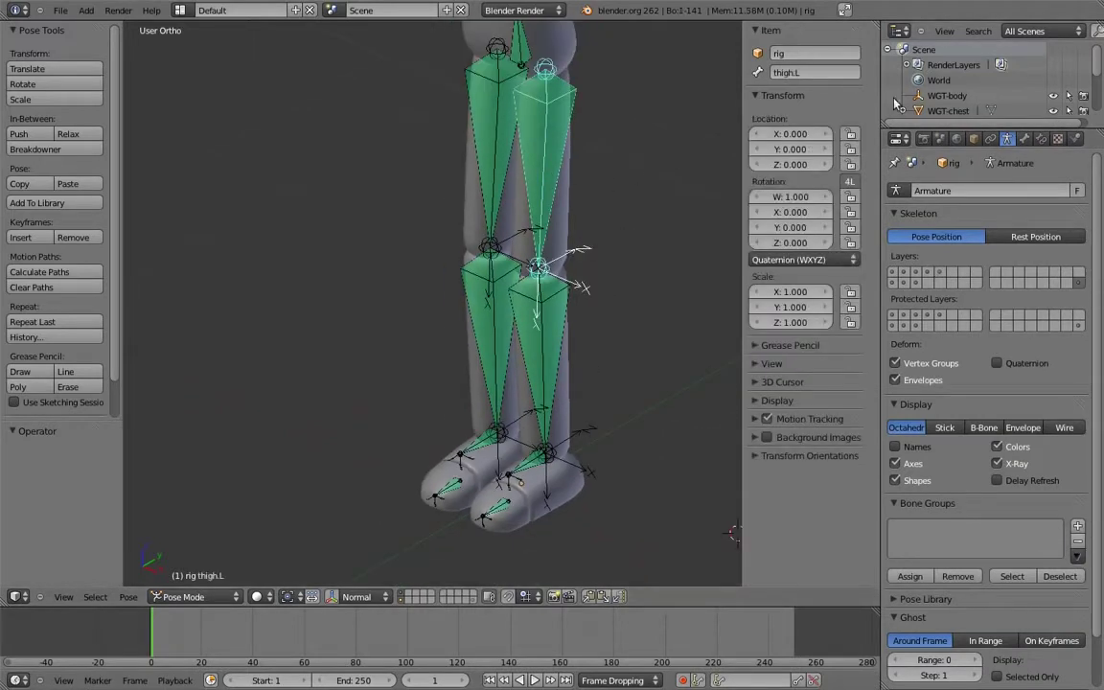
{"action": "left_click", "coordinate": [1041, 139]}
{"action": "right_click", "coordinate": [996, 577]}
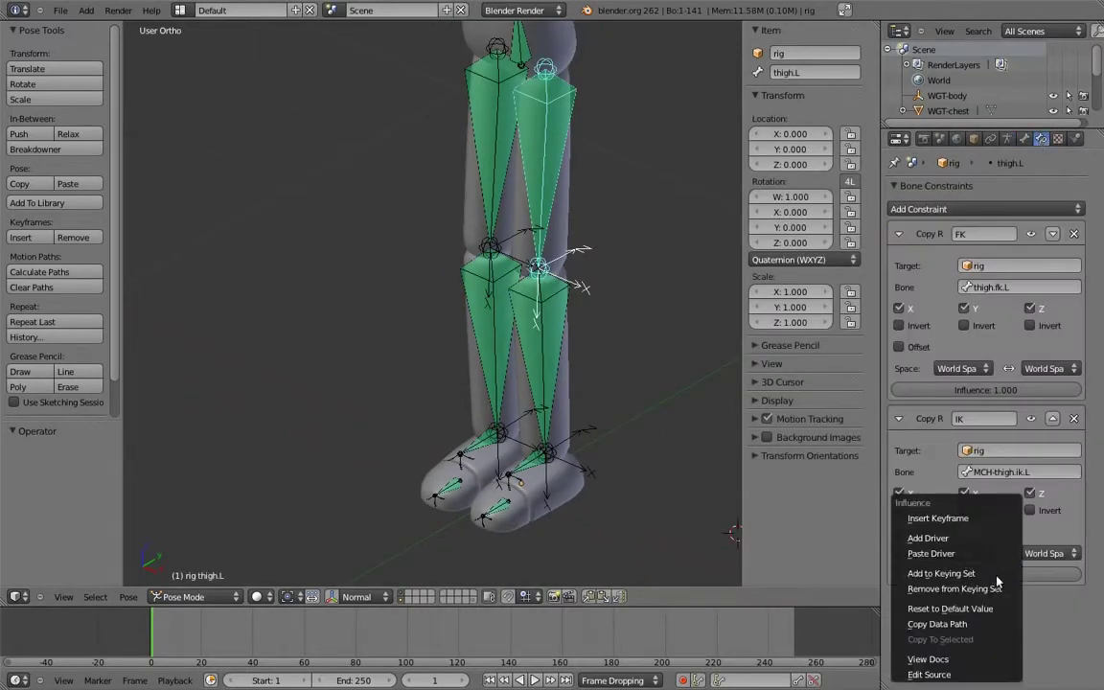
{"action": "left_click", "coordinate": [973, 544]}
Split the 3D view, turn the new area into a Graph Editor in Drivers mode, and show the thigh.L IK influence driver's settings
{"action": "left_click_drag", "start_coordinate": [877, 23], "coordinate": [773, 39]}
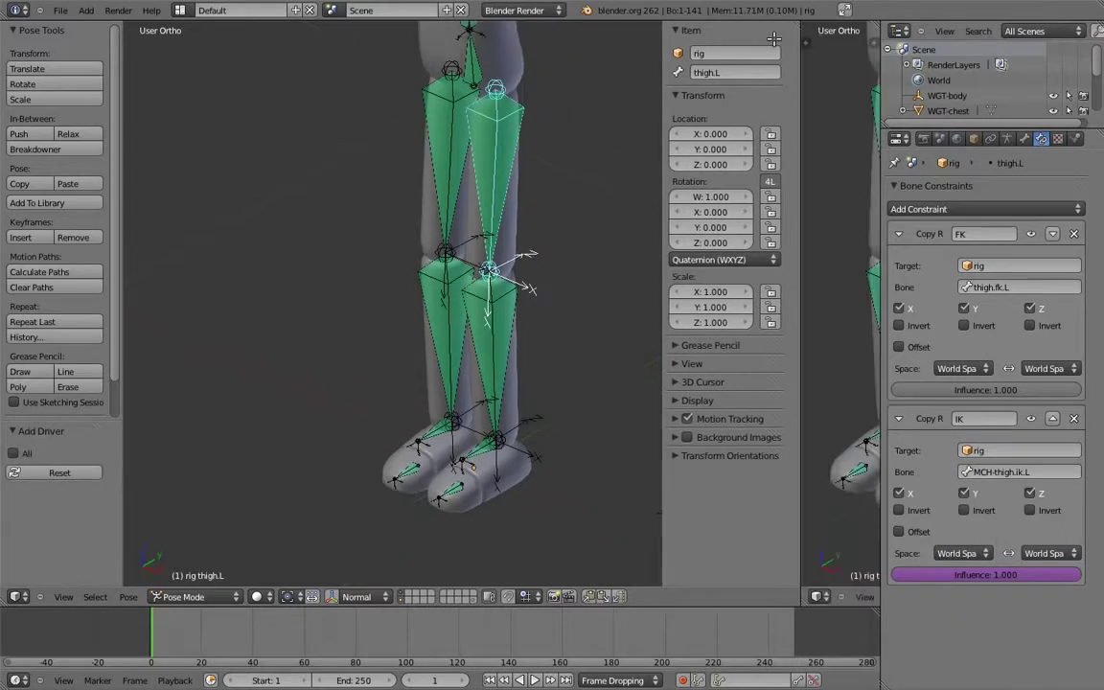
{"action": "left_click", "coordinate": [16, 596]}
{"action": "left_click", "coordinate": [57, 547]}
{"action": "left_click", "coordinate": [267, 597]}
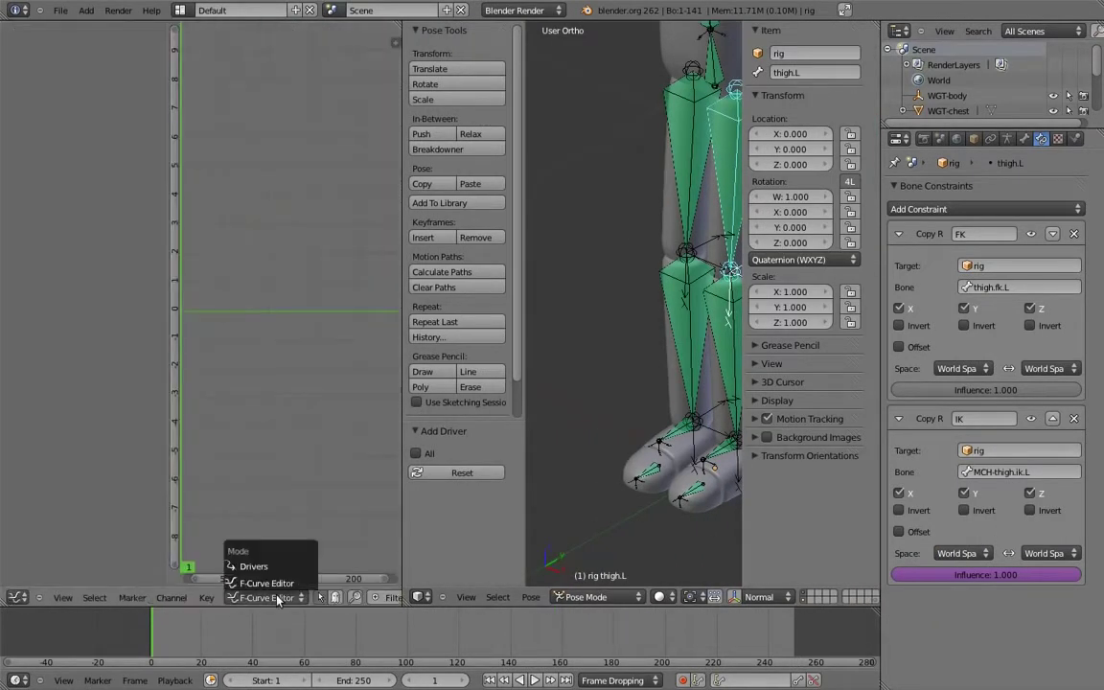
{"action": "left_click", "coordinate": [278, 567]}
{"action": "left_click", "coordinate": [81, 60]}
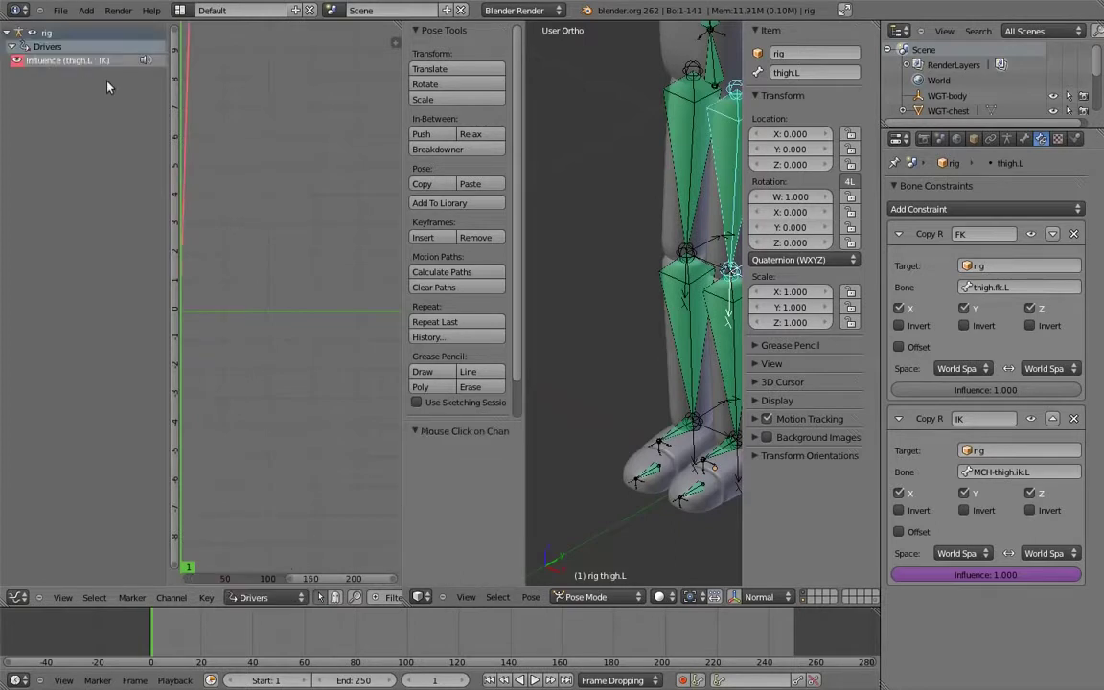
{"action": "key", "text": "n"}
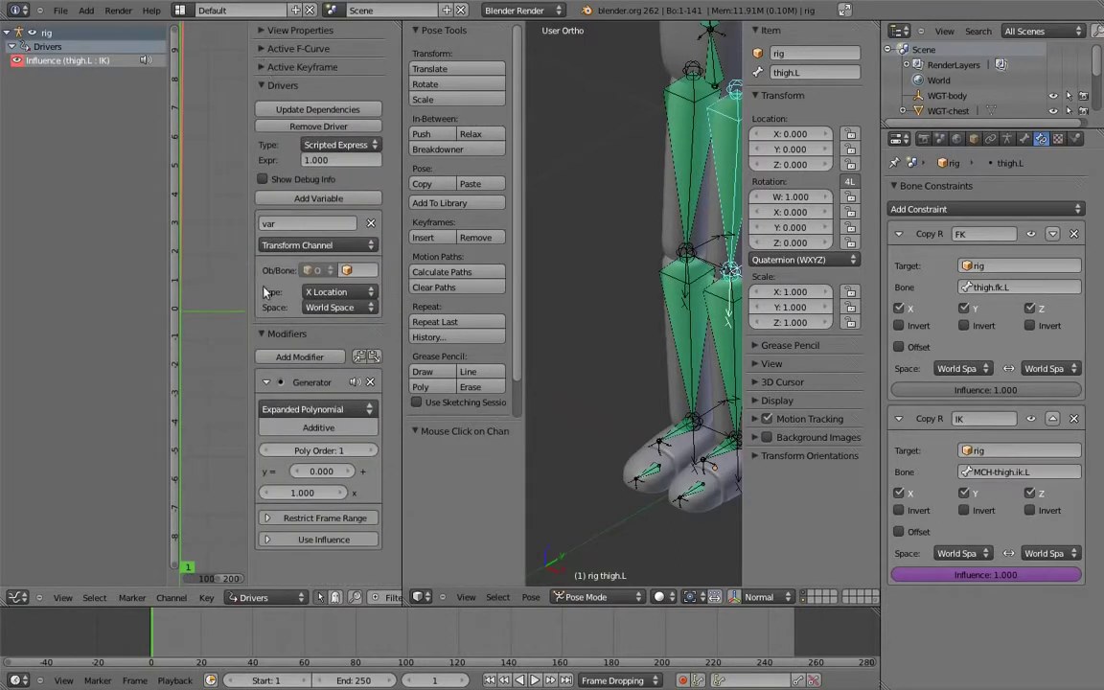
Make the driver variable a Single Property of rig using the copied fk_ik path, with driver type Sum Values, and update its dependencies
{"action": "left_click", "coordinate": [273, 333]}
{"action": "left_click", "coordinate": [319, 242]}
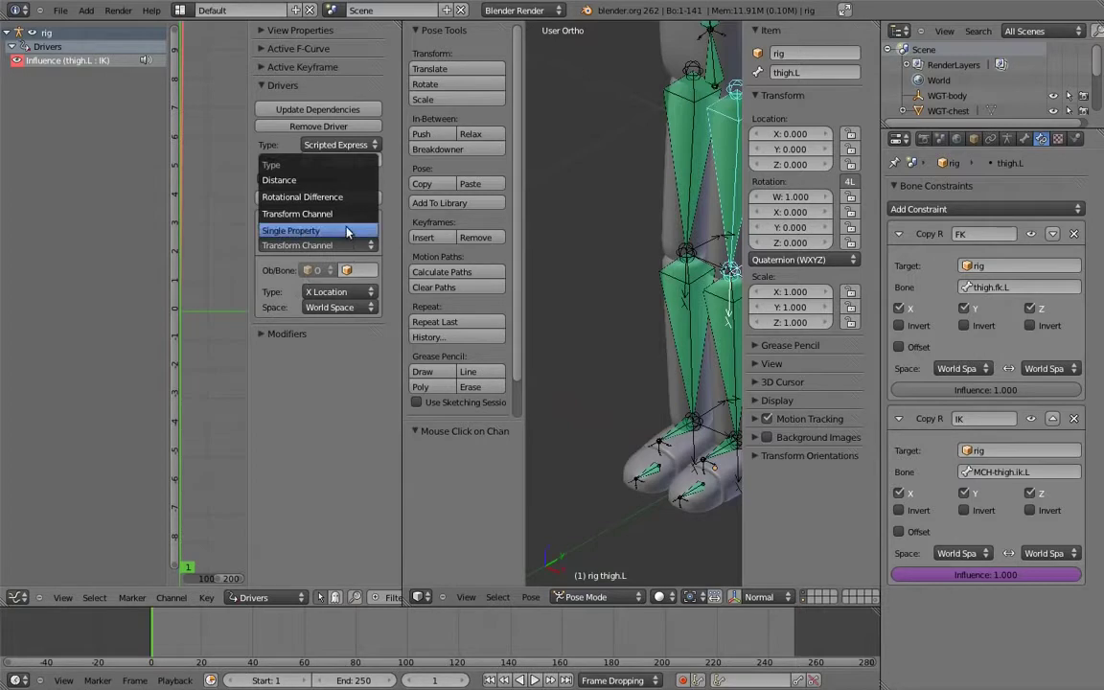
{"action": "left_click", "coordinate": [347, 232]}
{"action": "left_click", "coordinate": [356, 270]}
{"action": "left_click", "coordinate": [356, 295]}
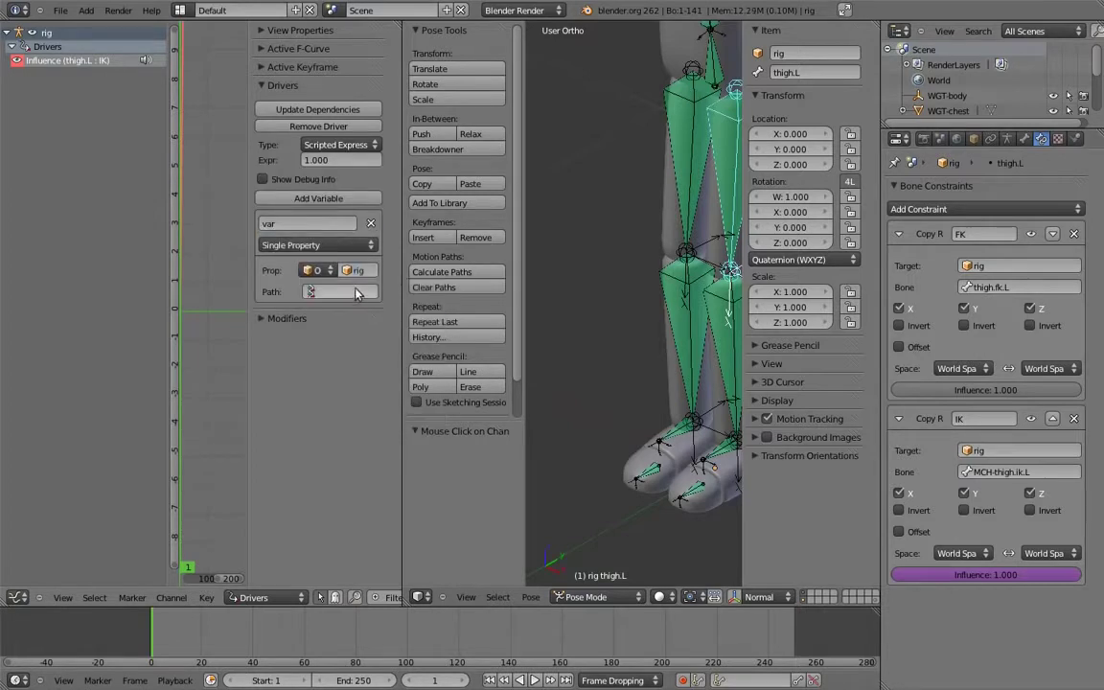
{"action": "key", "text": "ctrl+v"}
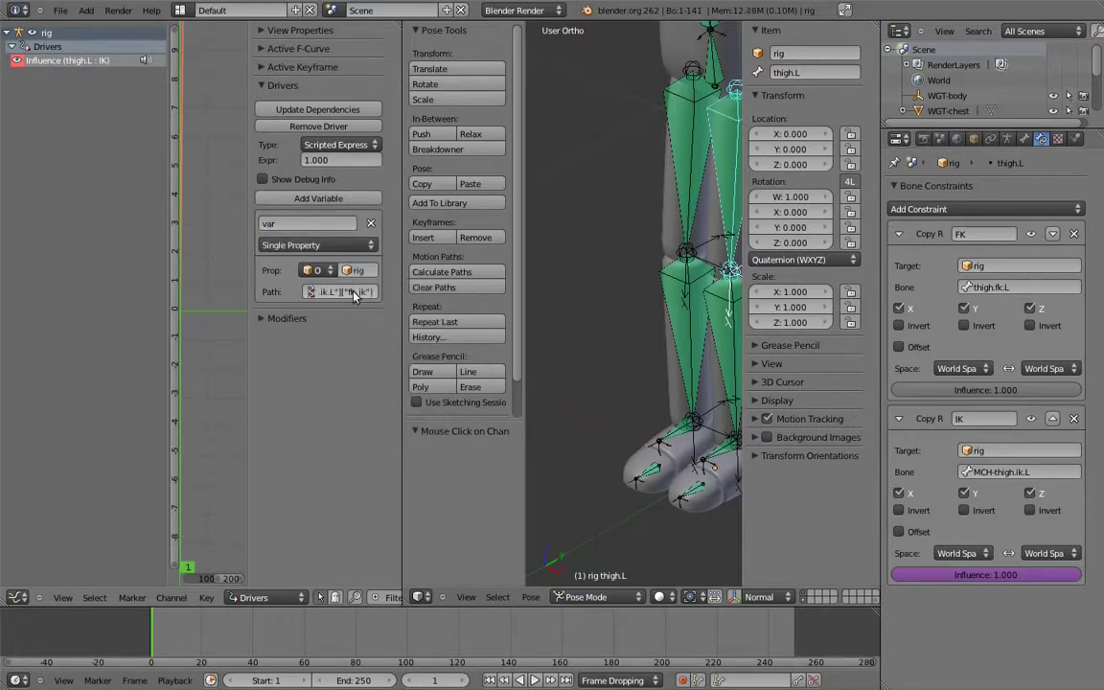
{"action": "left_click", "coordinate": [340, 145]}
{"action": "left_click", "coordinate": [322, 112]}
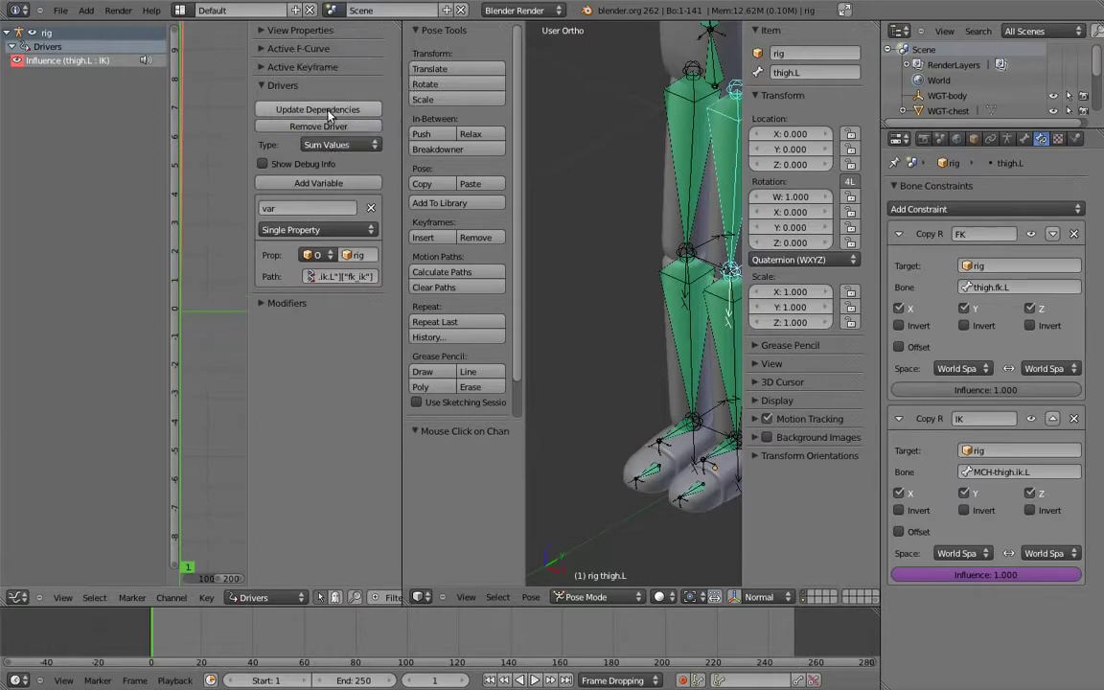
Copy the driver from thigh.L's IK influence and paste it onto the left shin bone's IK constraint influence
{"action": "middle_click_drag", "start_coordinate": [608, 403], "coordinate": [660, 401]}
{"action": "right_click", "coordinate": [900, 574]}
{"action": "left_click", "coordinate": [848, 483]}
{"action": "right_click", "coordinate": [705, 314]}
{"action": "right_click", "coordinate": [901, 574]}
{"action": "left_click", "coordinate": [891, 557]}
Paste the copied driver onto the IK constraint influence of foot.L and toe.L
{"action": "right_click", "coordinate": [661, 426]}
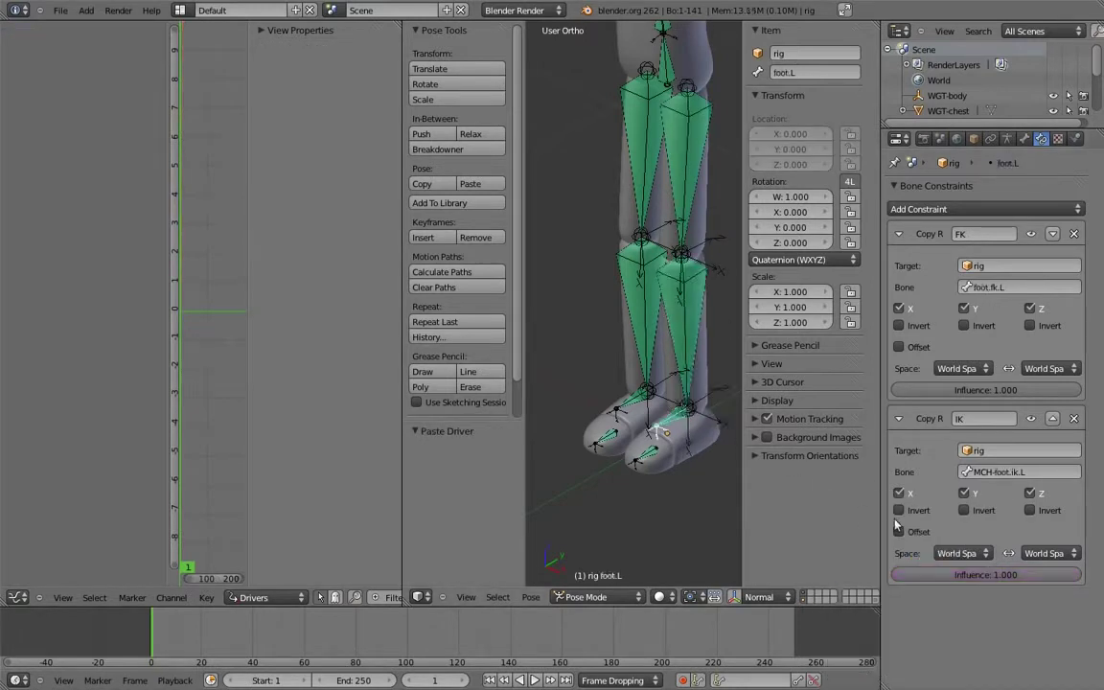
{"action": "right_click", "coordinate": [900, 574]}
{"action": "left_click", "coordinate": [904, 554]}
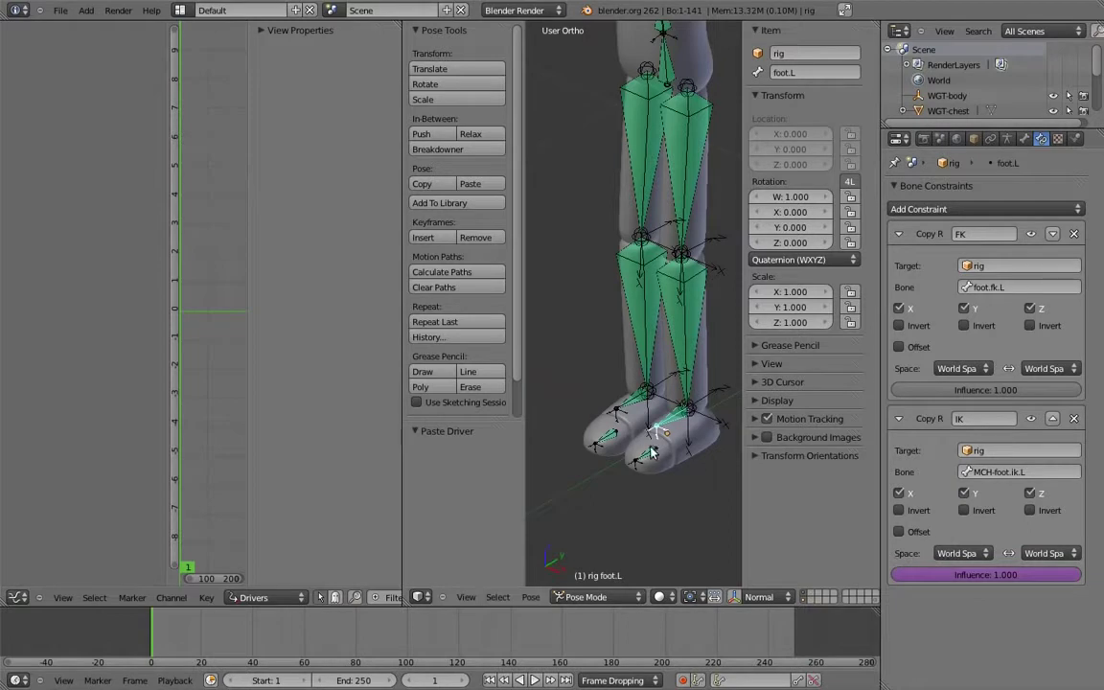
{"action": "right_click", "coordinate": [641, 456]}
{"action": "right_click", "coordinate": [942, 579]}
{"action": "left_click", "coordinate": [942, 554]}
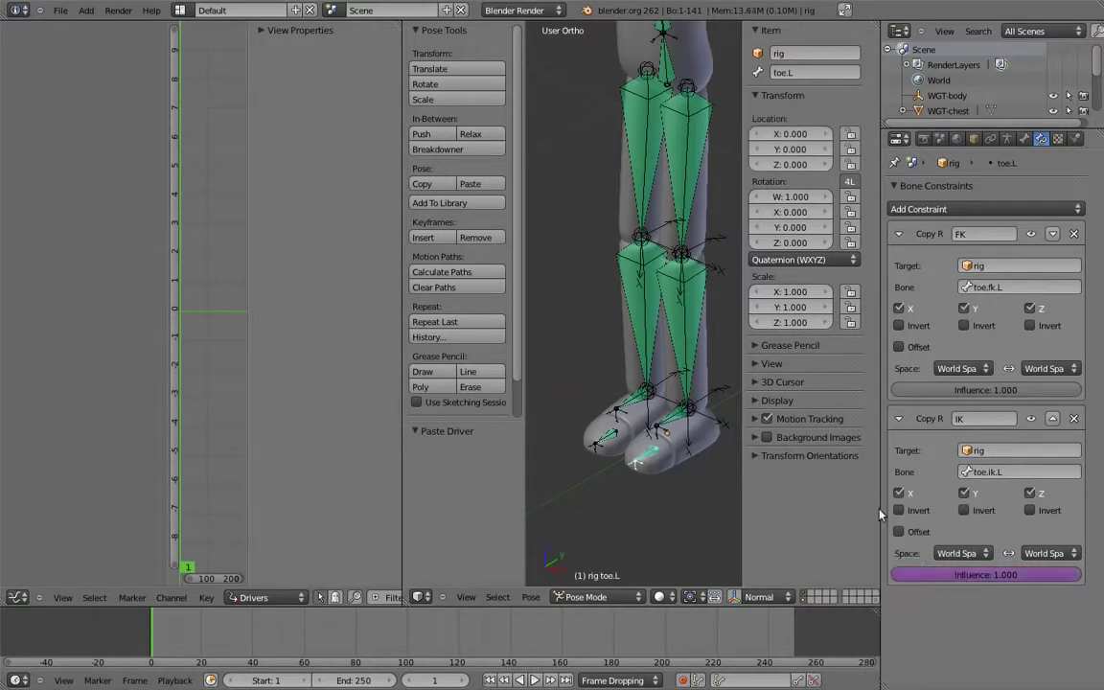
Show the IK leg layer too, test the switch by moving foot.ik.L and changing its fk_ik value, and undo the test changes
{"action": "left_click", "coordinate": [1007, 139]}
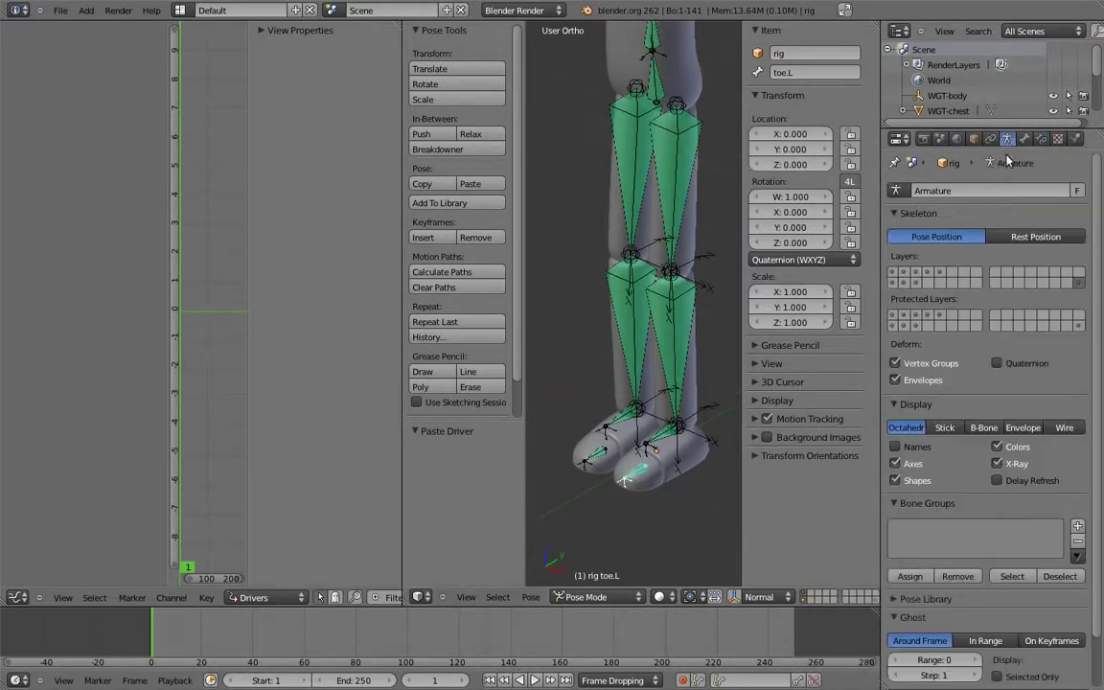
{"action": "scroll", "coordinate": [670, 346], "scroll_direction": "up", "scroll_amount": 2}
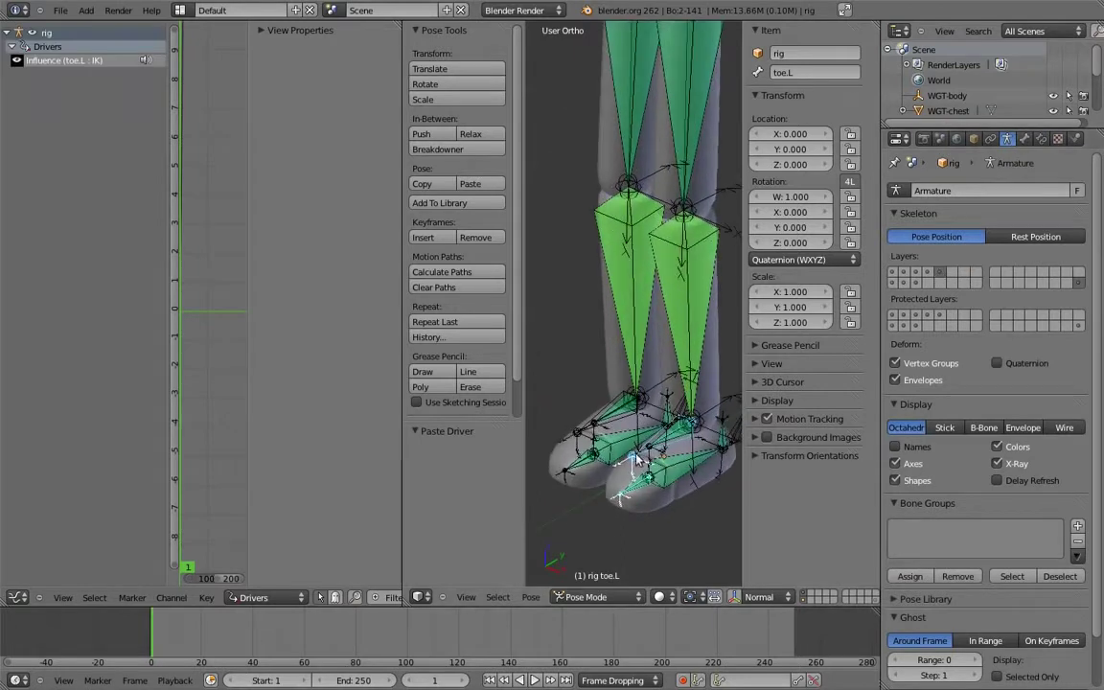
{"action": "right_click", "coordinate": [638, 461]}
{"action": "key", "text": "g"}
{"action": "left_click", "coordinate": [698, 384]}
{"action": "middle_click_drag", "start_coordinate": [697, 385], "coordinate": [678, 419]}
{"action": "scroll", "coordinate": [701, 352], "scroll_direction": "down", "scroll_amount": 2}
{"action": "key", "text": "g"}
{"action": "left_click", "coordinate": [736, 345]}
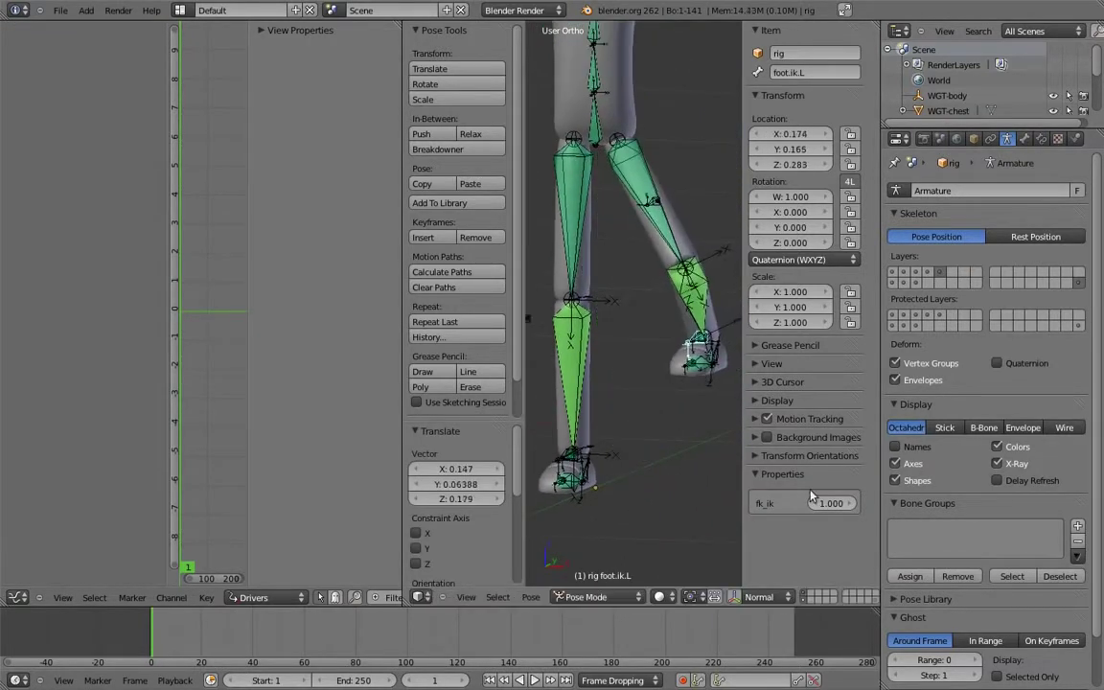
{"action": "left_click_drag", "start_coordinate": [807, 504], "coordinate": [283, 411]}
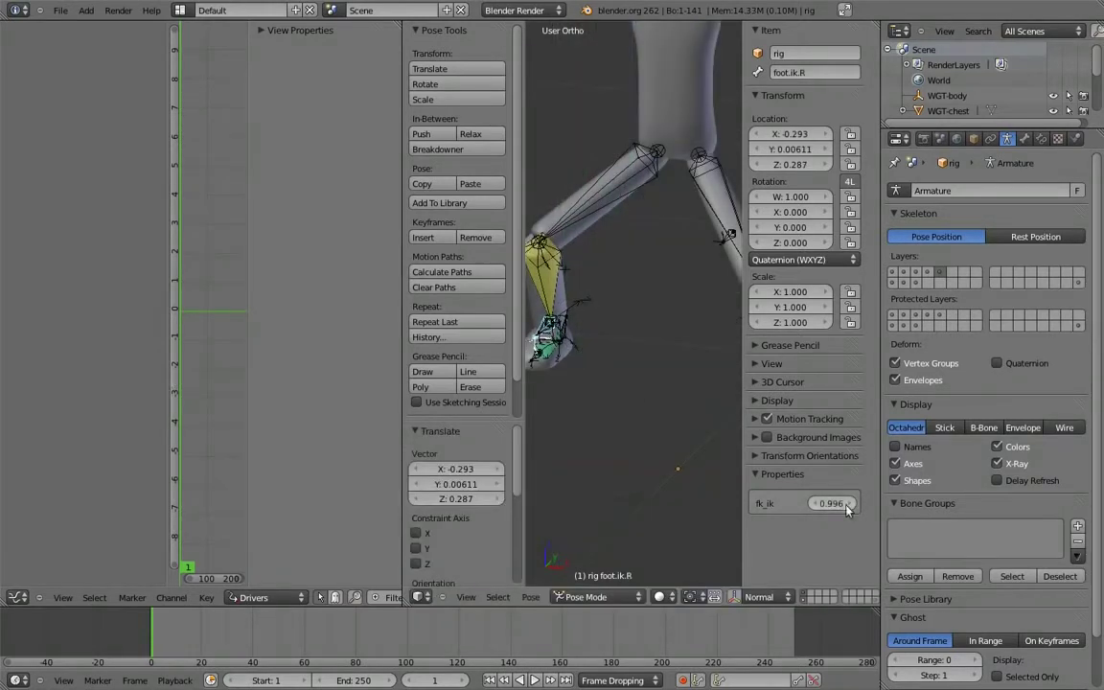
{"action": "key", "text": "ctrl+z"}
Merge the driver editor area back into the 3D view and show the first armature layer with both leg control layers in front view
{"action": "left_click_drag", "start_coordinate": [350, 439], "coordinate": [390, 366]}
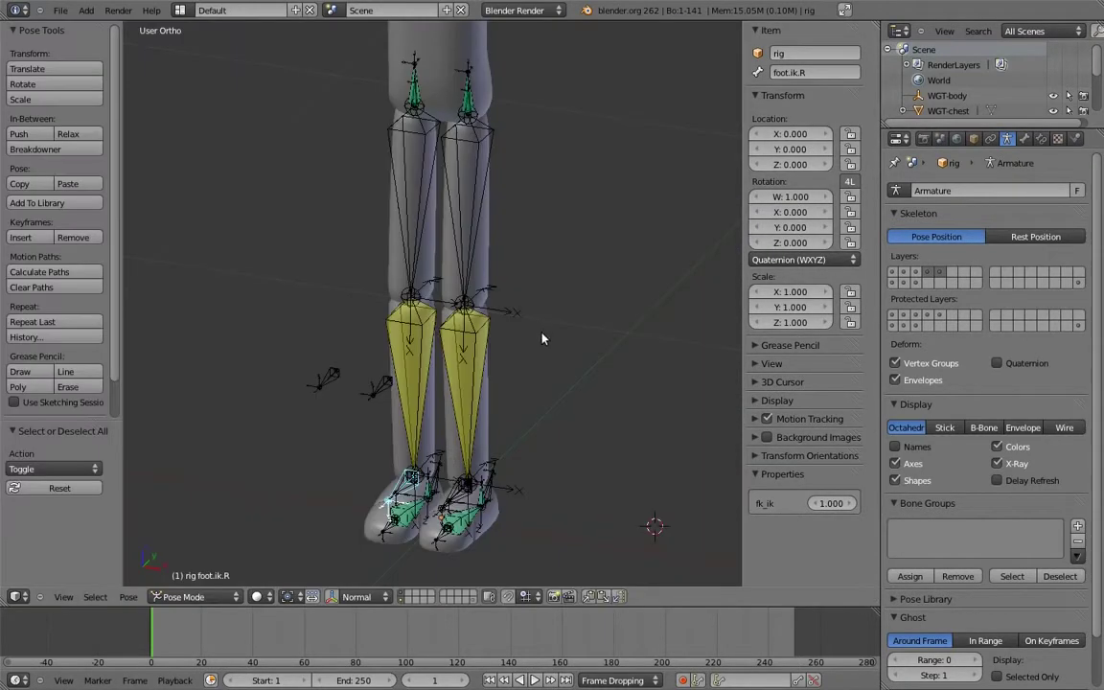
{"action": "key", "text": "KP_1"}
{"action": "scroll", "coordinate": [589, 307], "scroll_direction": "down", "scroll_amount": 4}
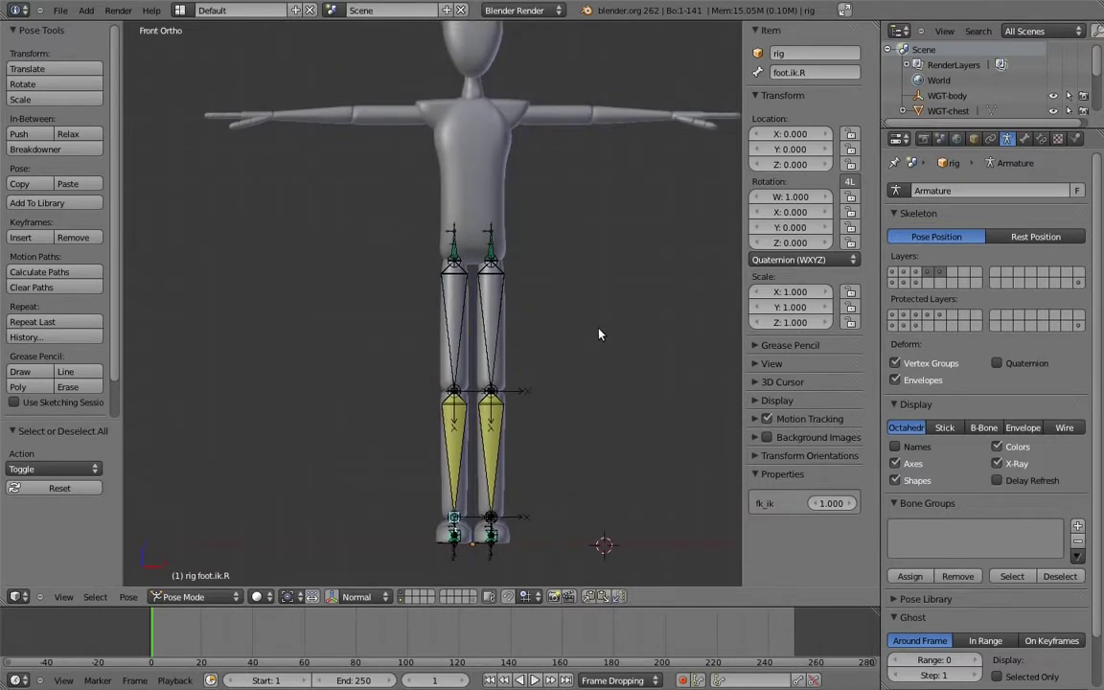
{"action": "left_click", "coordinate": [892, 273]}
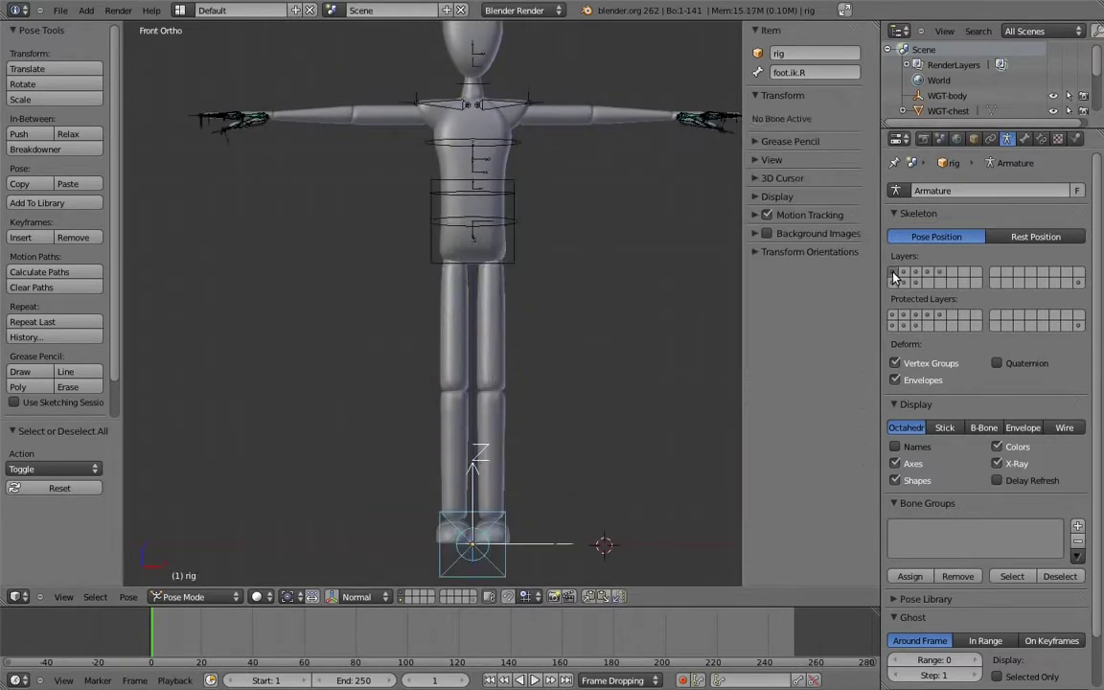
{"action": "left_click", "coordinate": [927, 273], "text": "shift"}
{"action": "left_click", "coordinate": [941, 273], "text": "shift"}
{"action": "scroll", "coordinate": [634, 291], "scroll_direction": "down", "scroll_amount": 2}
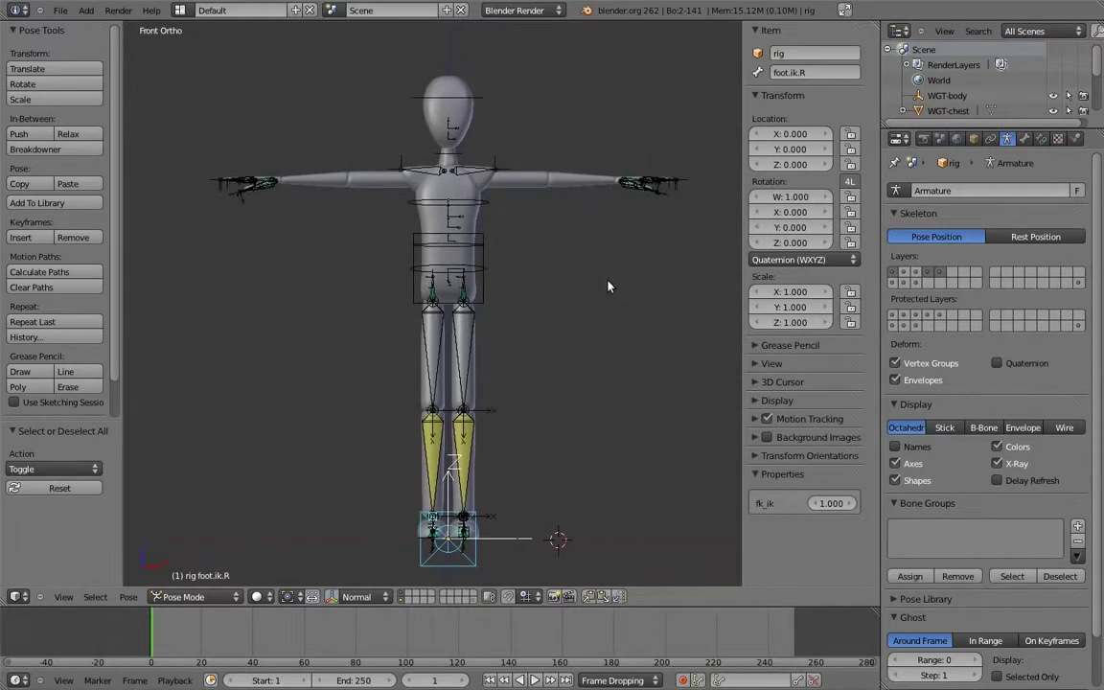
Isolate the FK leg layer and move the hip-level mechanism bones, including MCH-leg_parent.L, to a separate hidden armature layer
{"action": "left_click", "coordinate": [927, 273]}
{"action": "middle_click_drag", "start_coordinate": [518, 298], "coordinate": [505, 336], "text": "shift"}
{"action": "scroll", "coordinate": [532, 281], "scroll_direction": "up", "scroll_amount": 4}
{"action": "right_click", "coordinate": [483, 254]}
{"action": "key", "text": "b"}
{"action": "left_click_drag", "start_coordinate": [358, 227], "coordinate": [537, 288]}
{"action": "middle_click_drag", "start_coordinate": [538, 287], "coordinate": [621, 396], "text": "shift"}
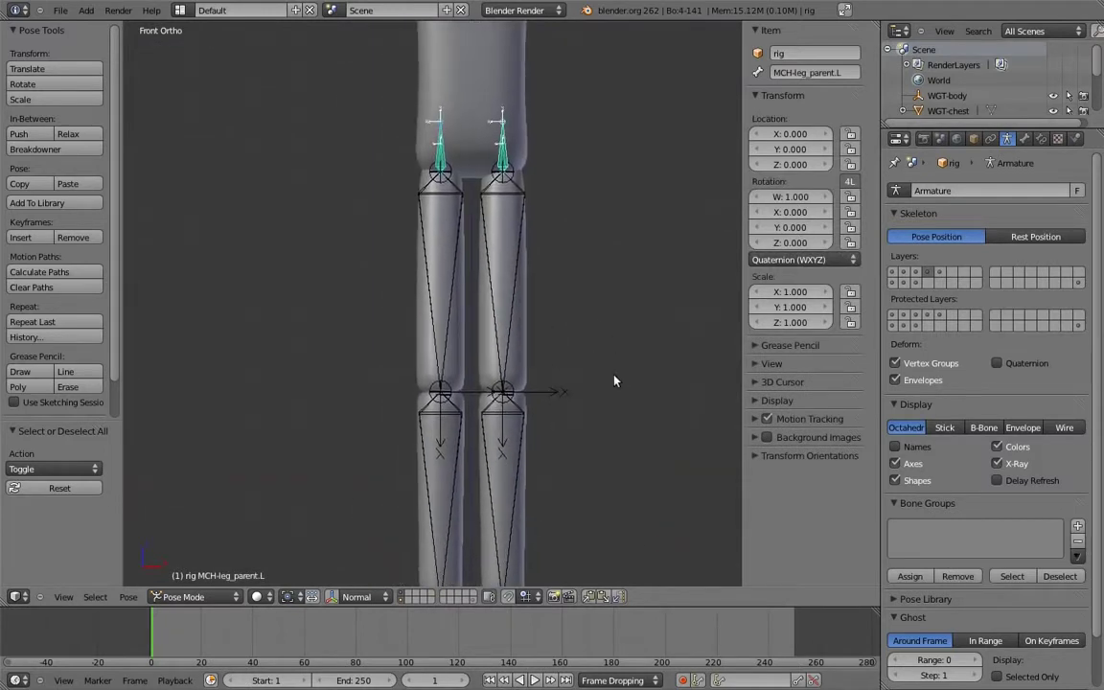
{"action": "key", "text": "m"}
{"action": "left_click", "coordinate": [735, 348]}
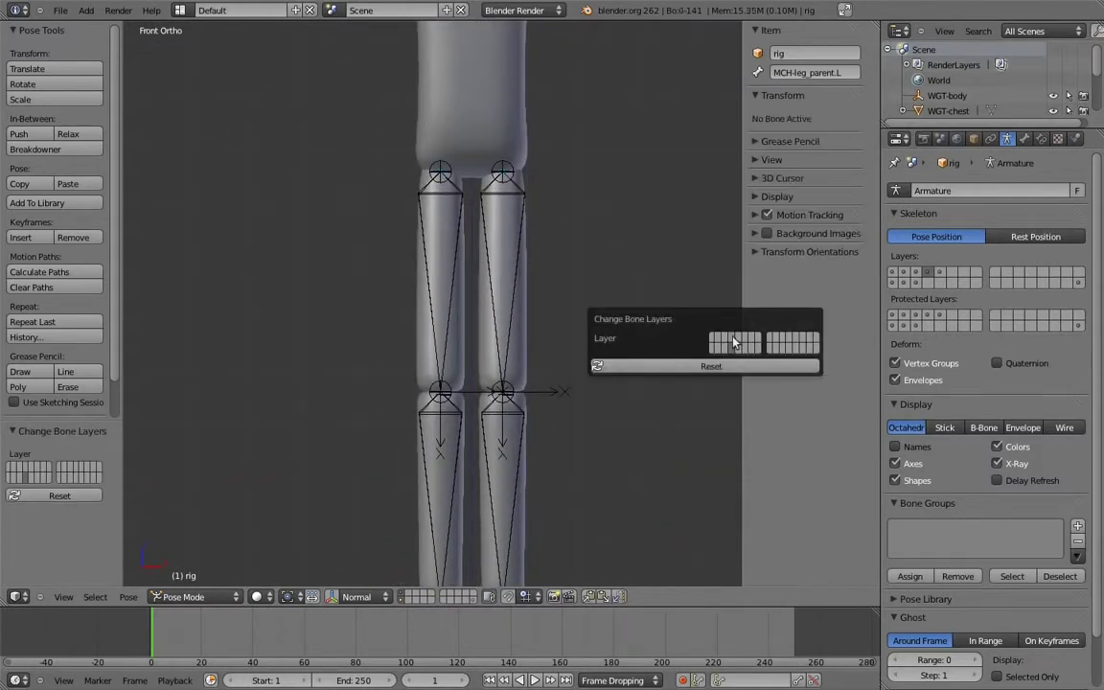
Isolate the fifth armature layer and move the IK leg mechanism bones of both legs, including MCH-shin.ik.L and MCH-foot.ik.L, to a separate hidden layer
{"action": "left_click", "coordinate": [939, 273]}
{"action": "middle_click_drag", "start_coordinate": [602, 313], "coordinate": [447, 244], "text": "shift"}
{"action": "right_click", "coordinate": [437, 213]}
{"action": "right_click", "coordinate": [387, 211], "text": "shift"}
{"action": "right_click", "coordinate": [404, 310], "text": "shift"}
{"action": "right_click", "coordinate": [431, 319], "text": "shift"}
{"action": "scroll", "coordinate": [431, 319], "scroll_direction": "up", "scroll_amount": 6}
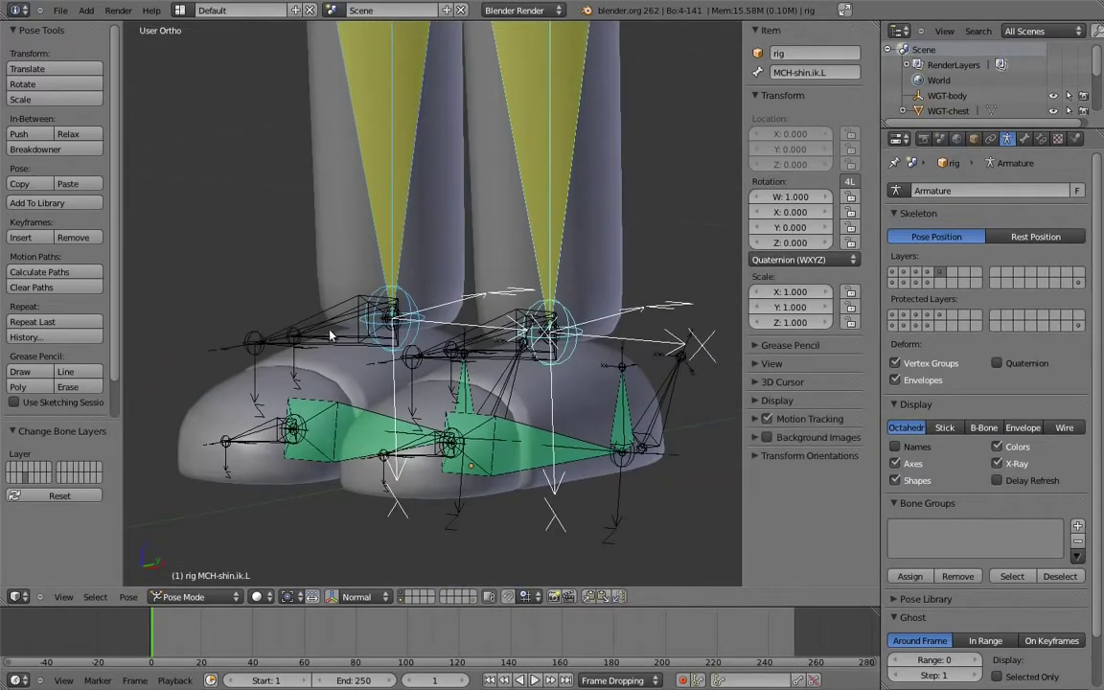
{"action": "right_click", "coordinate": [332, 338], "text": "shift"}
{"action": "right_click", "coordinate": [497, 355], "text": "shift"}
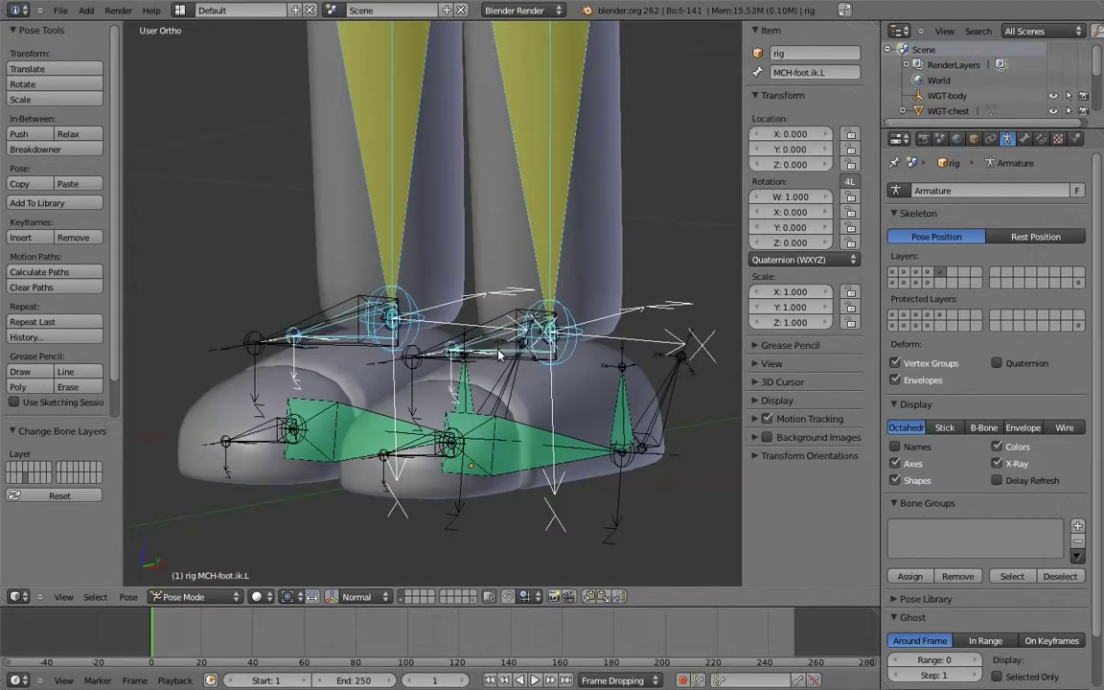
{"action": "key", "text": "m"}
{"action": "left_click", "coordinate": [647, 388]}
Move the foot rocker mechanism bones of both feet, including MCH-rocker_parent.R, off the IK leg layer to a separate hidden layer
{"action": "middle_click_drag", "start_coordinate": [643, 298], "coordinate": [534, 399]}
{"action": "right_click", "coordinate": [539, 404]}
{"action": "right_click", "coordinate": [609, 386], "text": "shift"}
{"action": "right_click", "coordinate": [446, 375], "text": "shift"}
{"action": "right_click", "coordinate": [512, 346], "text": "shift"}
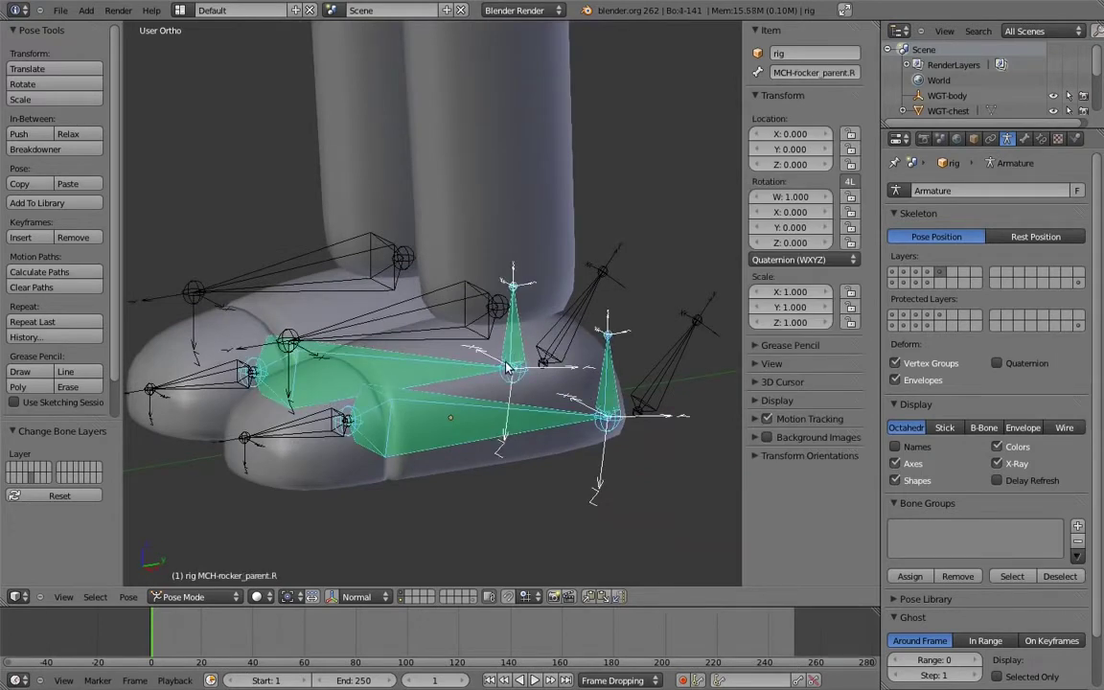
{"action": "key", "text": "m"}
Select the constrained palm bones of the left hand, including palm_b.L and palm_c.L, and move them to the last armature layer
{"action": "scroll", "coordinate": [655, 407], "scroll_direction": "down", "scroll_amount": 3}
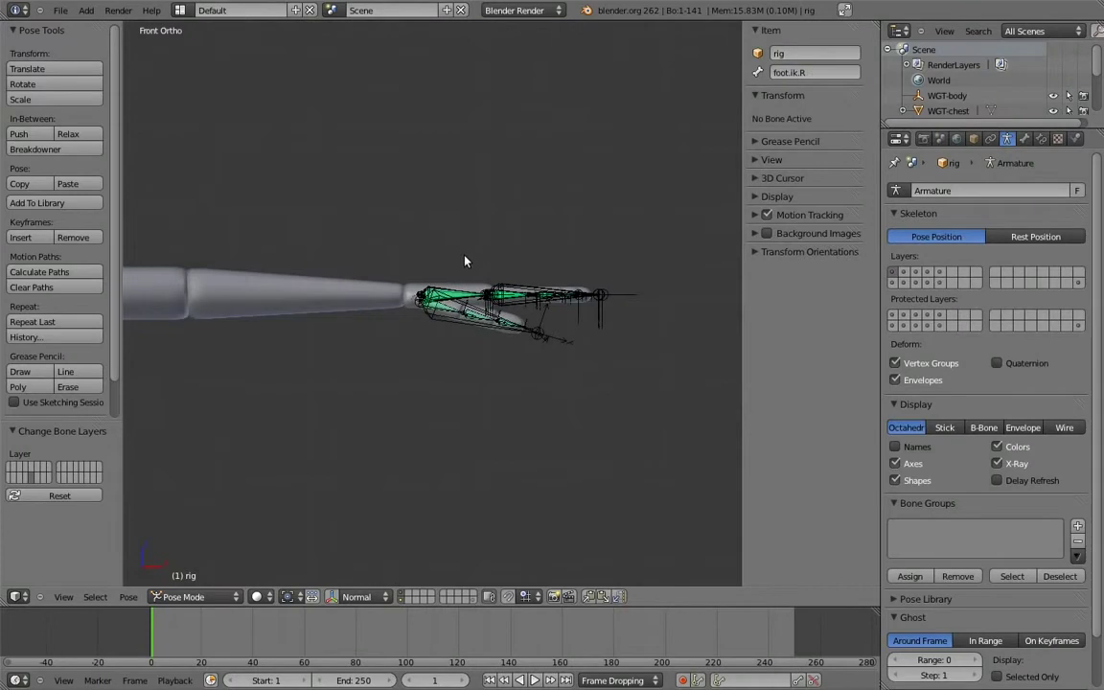
{"action": "key", "text": "KP_7"}
{"action": "scroll", "coordinate": [460, 316], "scroll_direction": "up", "scroll_amount": 4}
{"action": "right_click", "coordinate": [513, 344]}
{"action": "right_click", "coordinate": [511, 309], "text": "shift"}
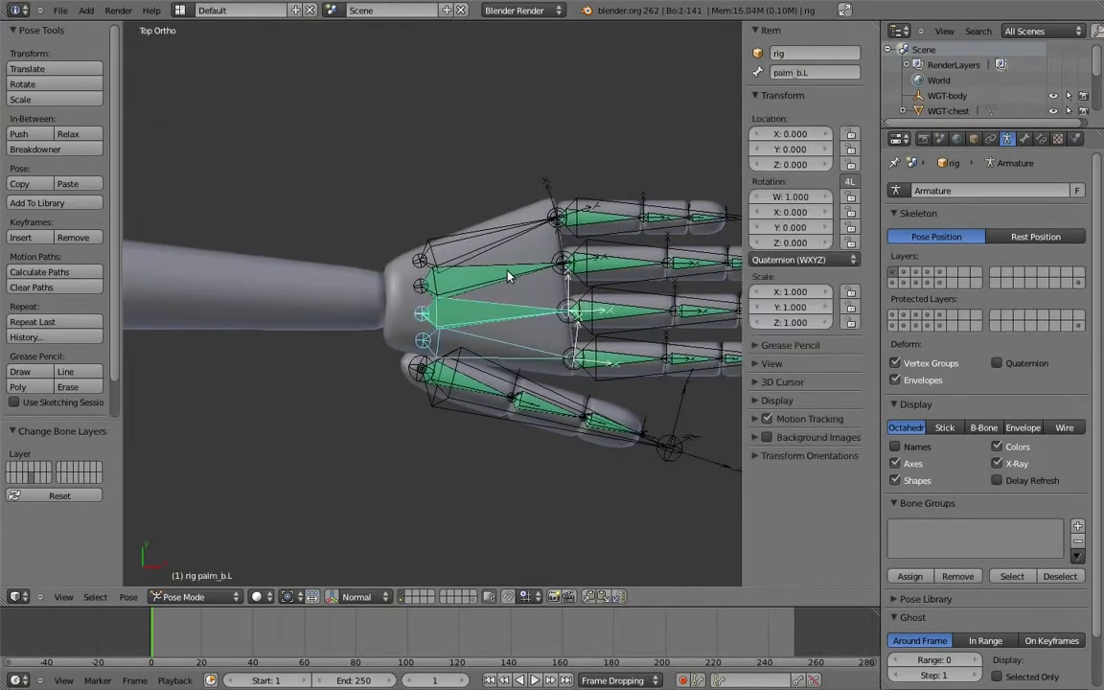
{"action": "right_click", "coordinate": [510, 275], "text": "shift"}
{"action": "key", "text": "m"}
{"action": "left_click", "coordinate": [848, 312]}
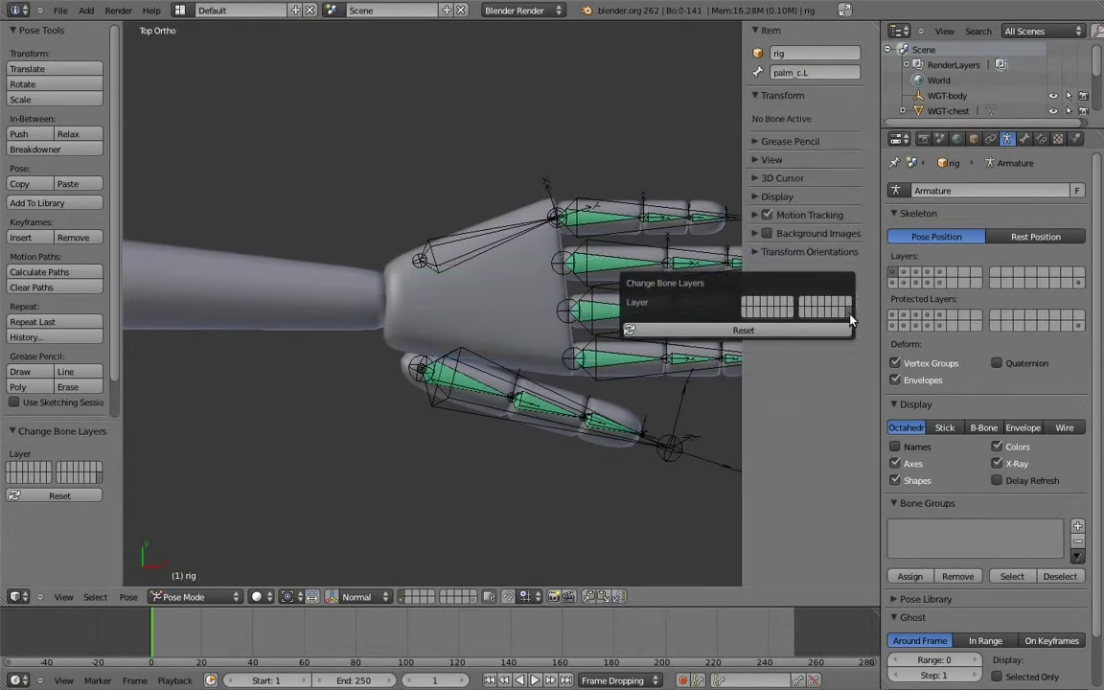
Move the first bones of the four left fingers and thumb.01.L to a separate hidden armature layer
{"action": "right_click", "coordinate": [604, 227]}
{"action": "right_click", "coordinate": [618, 266], "text": "shift"}
{"action": "right_click", "coordinate": [629, 312], "text": "shift"}
{"action": "right_click", "coordinate": [625, 362], "text": "shift"}
{"action": "right_click", "coordinate": [473, 389], "text": "shift"}
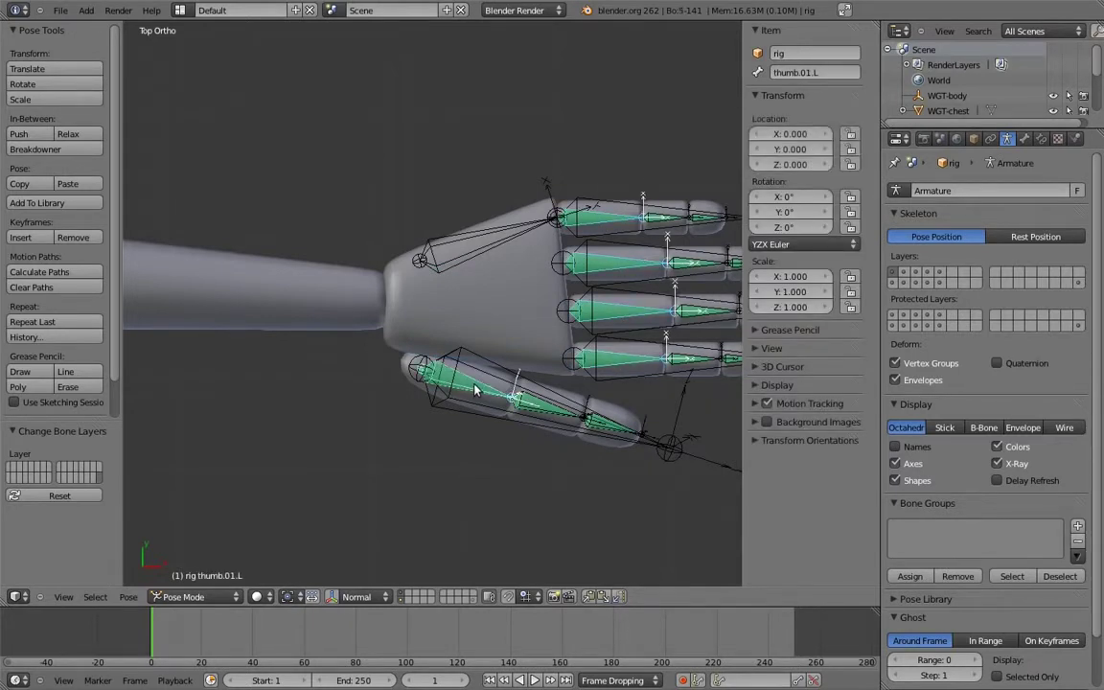
{"action": "key", "text": "m"}
{"action": "left_click", "coordinate": [702, 422]}
Select the second and third bones of all four left fingers and the thumb and move them to the sixth armature layer
{"action": "middle_click_drag", "start_coordinate": [595, 228], "coordinate": [461, 249], "text": "shift"}
{"action": "right_click", "coordinate": [460, 248]}
{"action": "right_click", "coordinate": [482, 244], "text": "shift"}
{"action": "middle_click_drag", "start_coordinate": [520, 277], "coordinate": [512, 329], "text": "ctrl"}
{"action": "right_click", "coordinate": [515, 276], "text": "shift"}
{"action": "right_click", "coordinate": [562, 277], "text": "shift"}
{"action": "right_click", "coordinate": [537, 342], "text": "shift"}
{"action": "right_click", "coordinate": [573, 346], "text": "shift"}
{"action": "right_click", "coordinate": [510, 410], "text": "shift"}
{"action": "right_click", "coordinate": [553, 411], "text": "shift"}
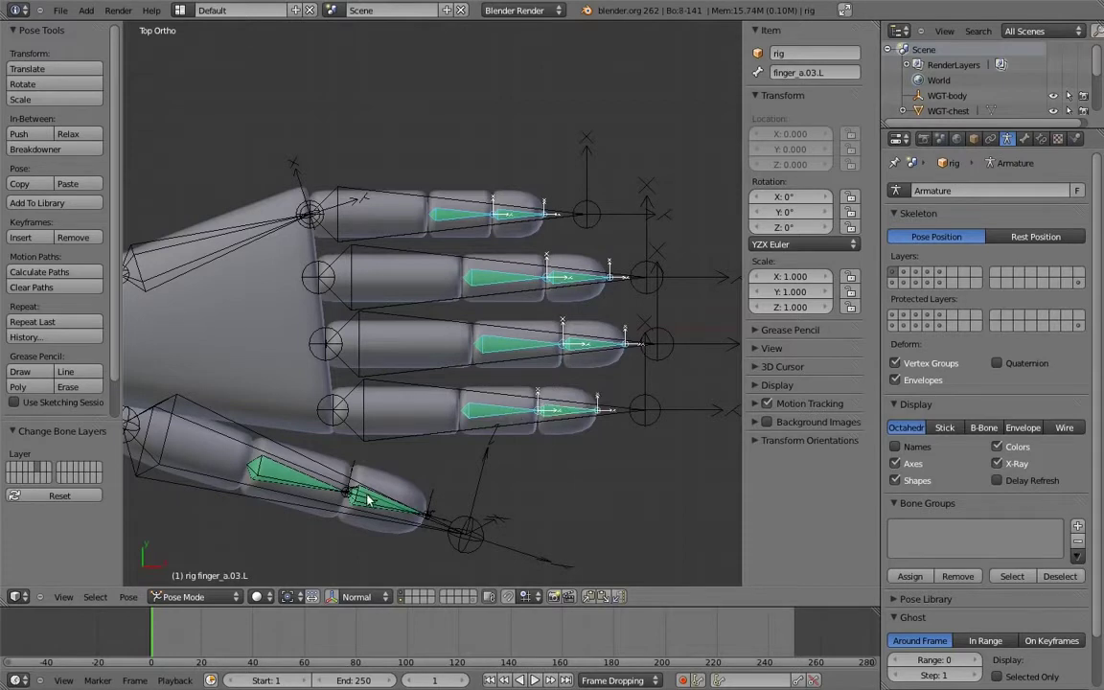
{"action": "right_click", "coordinate": [330, 450], "text": "shift"}
{"action": "right_click", "coordinate": [295, 443], "text": "shift"}
{"action": "right_click", "coordinate": [363, 507], "text": "shift"}
{"action": "key", "text": "m"}
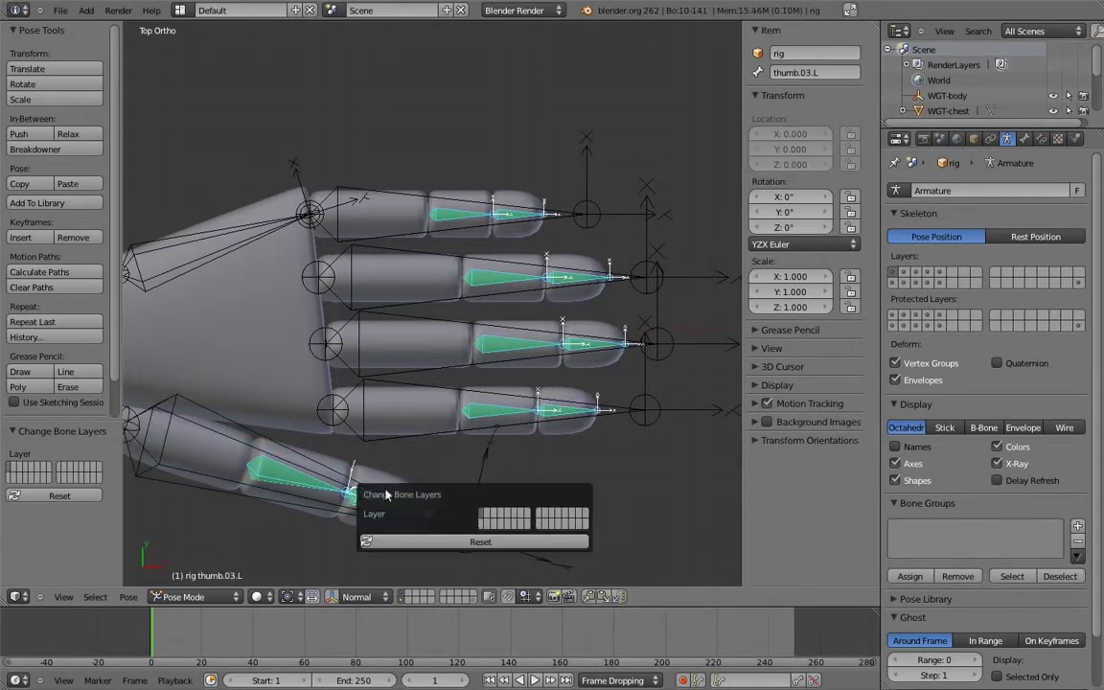
{"action": "left_click", "coordinate": [516, 519]}
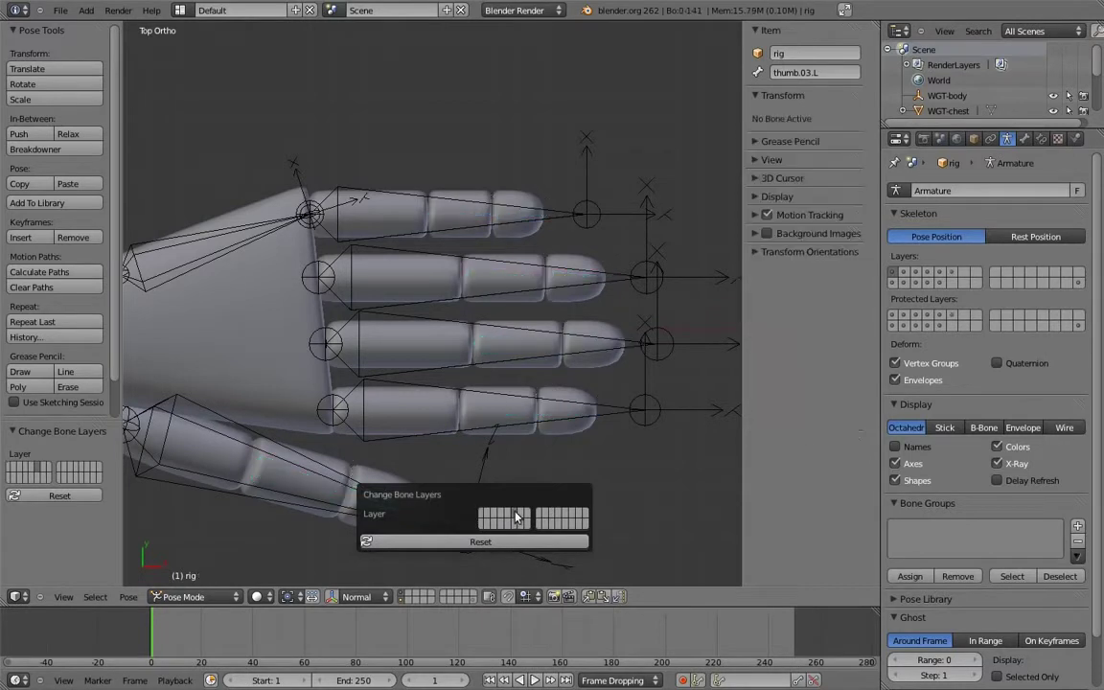
Isolate the sixth armature layer and examine the finger bones on both hands in top view
{"action": "scroll", "coordinate": [661, 345], "scroll_direction": "down", "scroll_amount": 4}
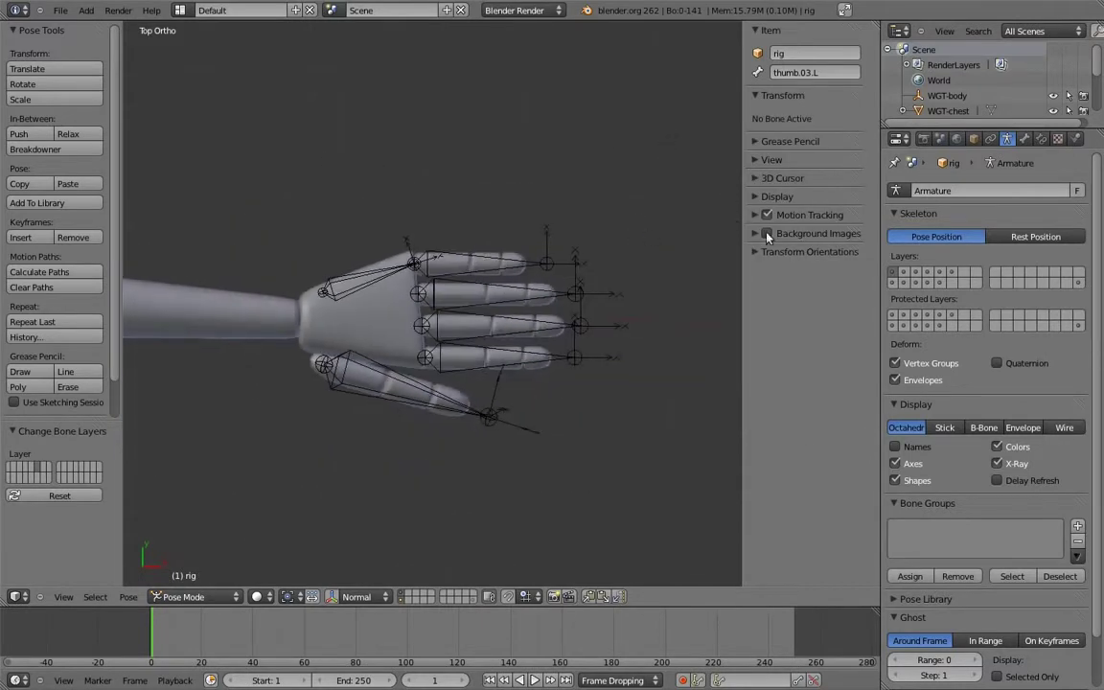
{"action": "left_click", "coordinate": [954, 275]}
{"action": "scroll", "coordinate": [594, 287], "scroll_direction": "down", "scroll_amount": 2}
{"action": "middle_click_drag", "start_coordinate": [451, 290], "coordinate": [547, 301], "text": "shift"}
{"action": "scroll", "coordinate": [537, 299], "scroll_direction": "down", "scroll_amount": 2}
{"action": "key", "text": "a"}
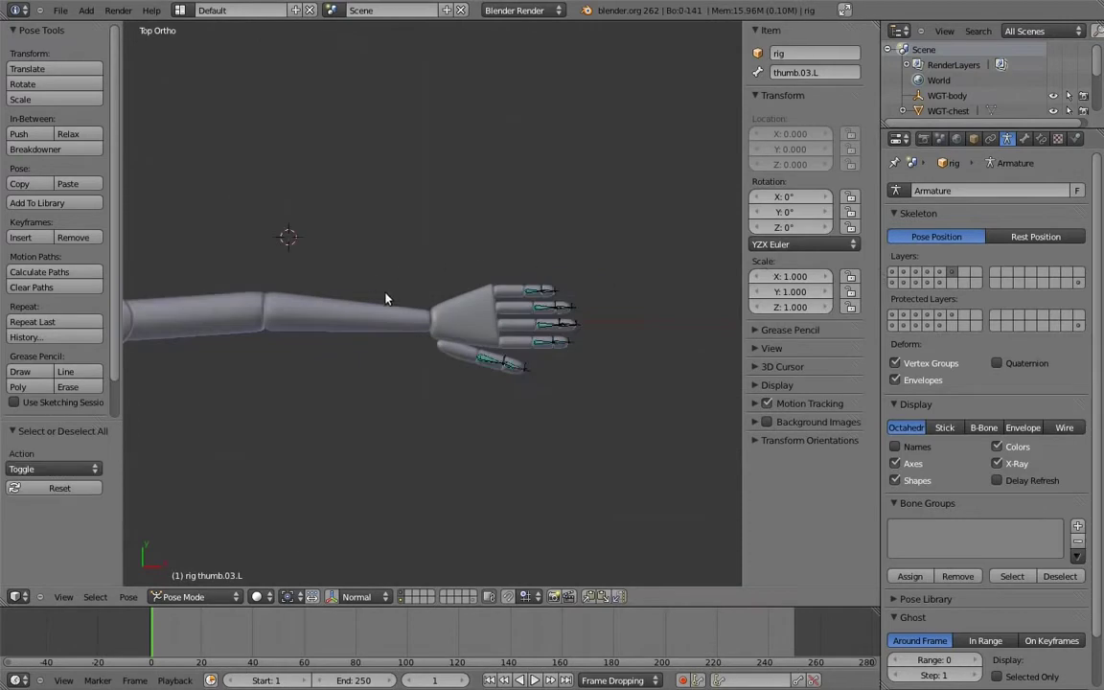
{"action": "middle_click_drag", "start_coordinate": [203, 311], "coordinate": [599, 304], "text": "shift"}
{"action": "middle_click_drag", "start_coordinate": [330, 333], "coordinate": [566, 320], "text": "shift"}
{"action": "scroll", "coordinate": [575, 302], "scroll_direction": "down", "scroll_amount": 3}
{"action": "middle_click_drag", "start_coordinate": [597, 268], "coordinate": [532, 260], "text": "shift"}
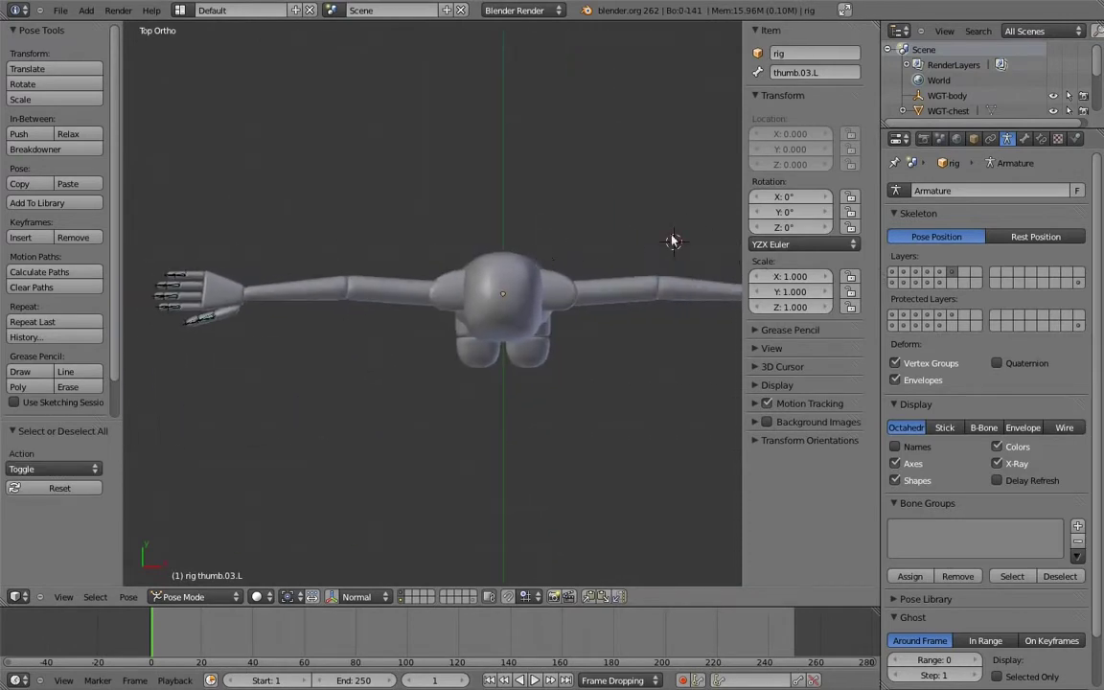
Show only the first armature layer and frame the main controls in front view
{"action": "left_click", "coordinate": [894, 274]}
{"action": "middle_click_drag", "start_coordinate": [622, 269], "coordinate": [505, 317], "text": "shift"}
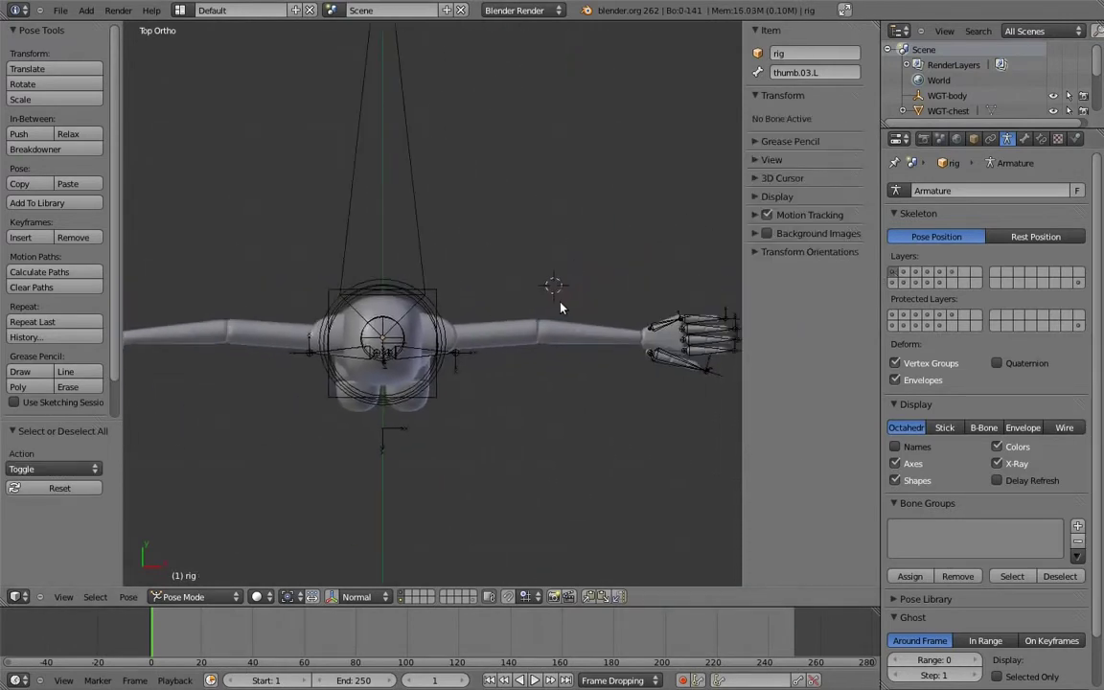
{"action": "key", "text": "KP_1"}
{"action": "middle_click_drag", "start_coordinate": [620, 276], "coordinate": [593, 273], "text": "shift"}
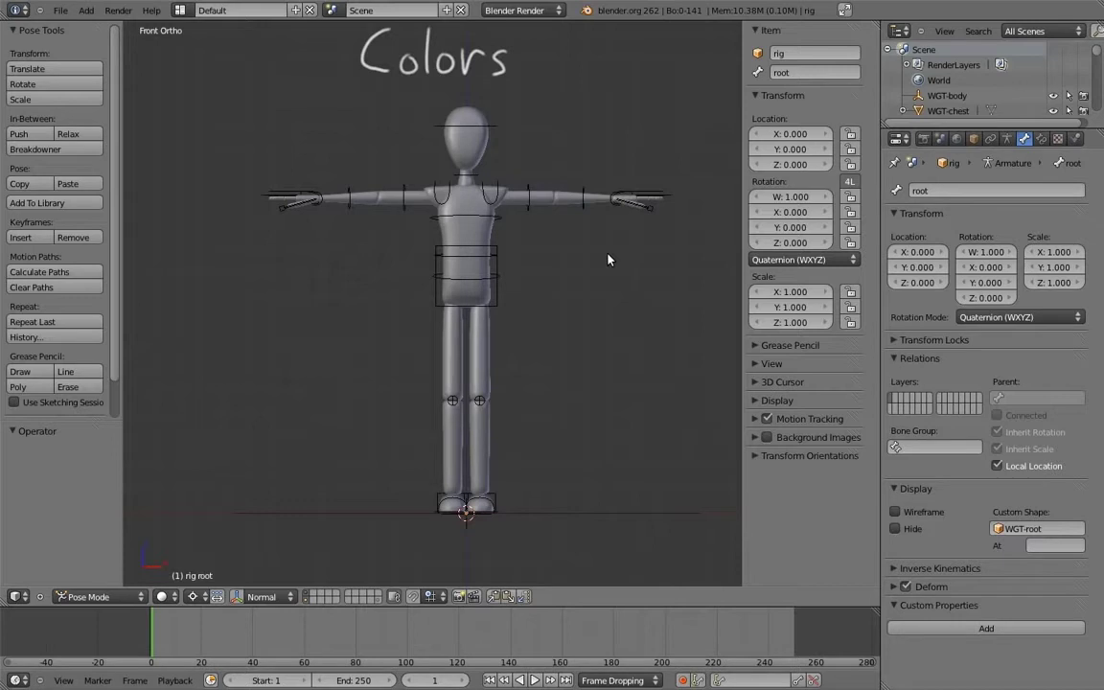
Add two bone groups to the armature and name them L and R
{"action": "left_click", "coordinate": [1006, 139]}
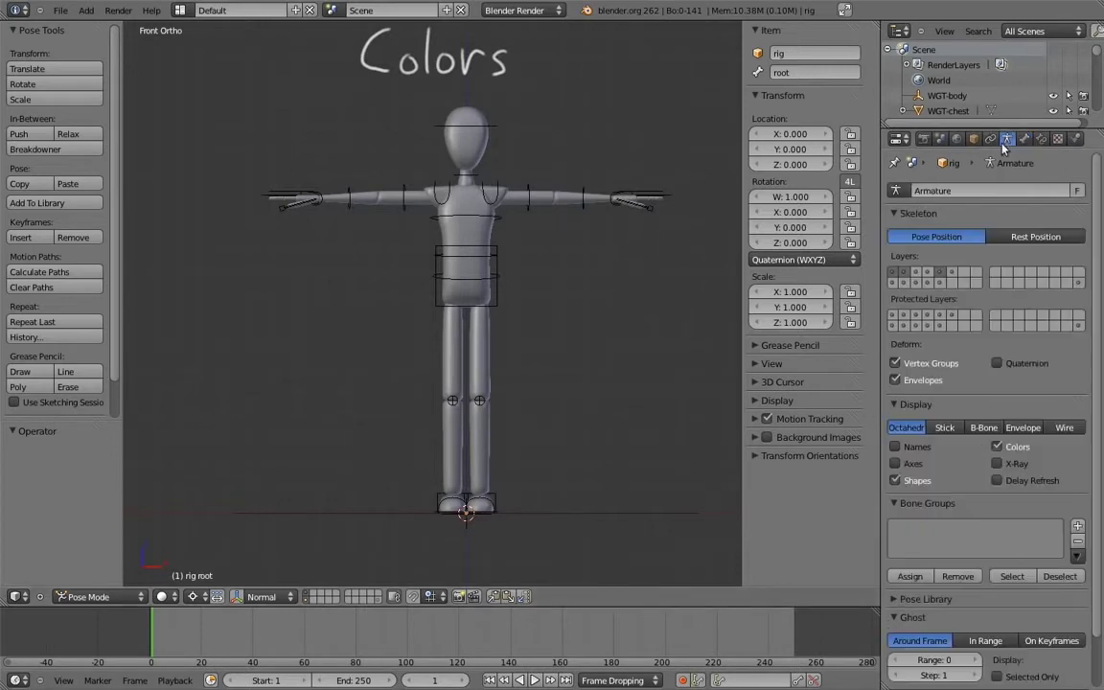
{"action": "left_click", "coordinate": [1076, 525]}
{"action": "left_click", "coordinate": [1076, 525]}
{"action": "left_click", "coordinate": [918, 533]}
{"action": "left_click", "coordinate": [1004, 617]}
{"action": "type", "text": "L"}
{"action": "left_click", "coordinate": [927, 548]}
{"action": "left_click", "coordinate": [984, 616]}
{"action": "type", "text": "R"}
{"action": "key", "text": "Return"}
Make bone group L active and show the first six armature layers together with the viewport in wireframe shading
{"action": "left_click", "coordinate": [911, 533]}
{"action": "left_click", "coordinate": [928, 273], "text": "shift"}
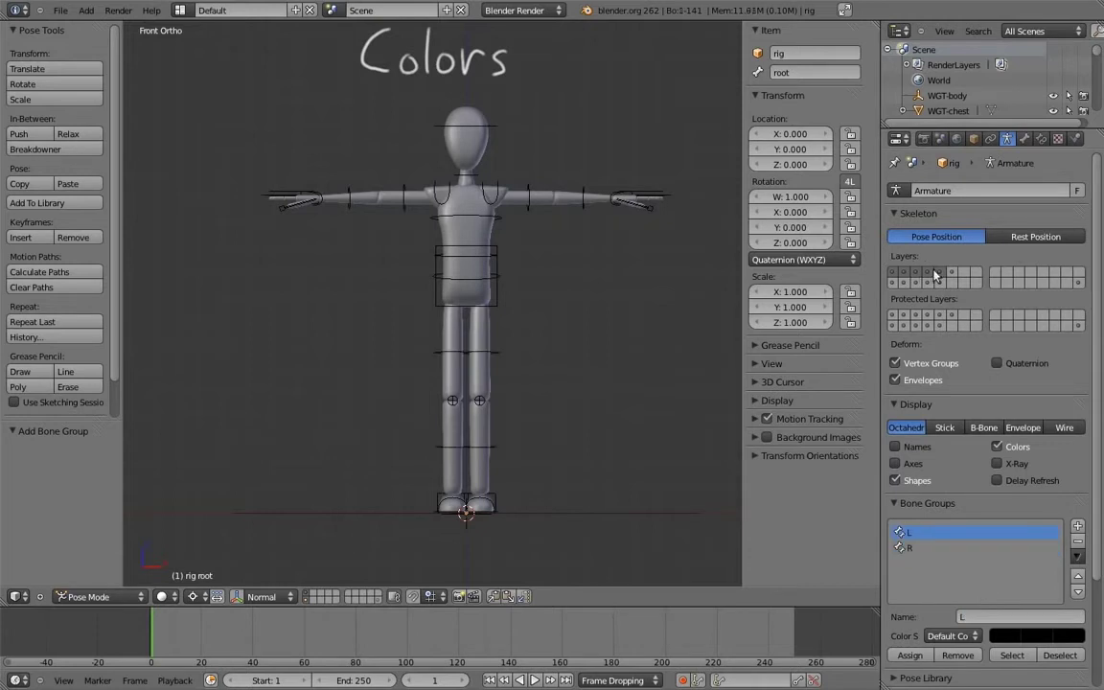
{"action": "scroll", "coordinate": [546, 211], "scroll_direction": "up", "scroll_amount": 6}
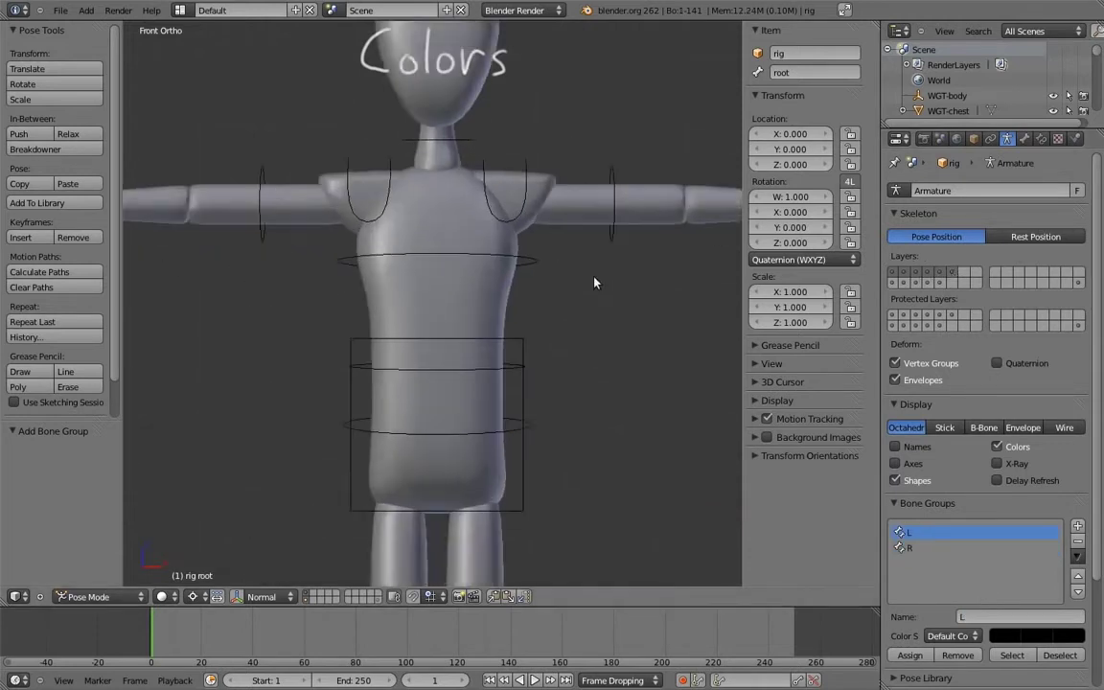
{"action": "scroll", "coordinate": [383, 316], "scroll_direction": "down", "scroll_amount": 2}
{"action": "key", "text": "z"}
Select all controls of the left arm, from shoulder.L to the fingers, and assign them to bone group L
{"action": "right_click", "coordinate": [287, 242]}
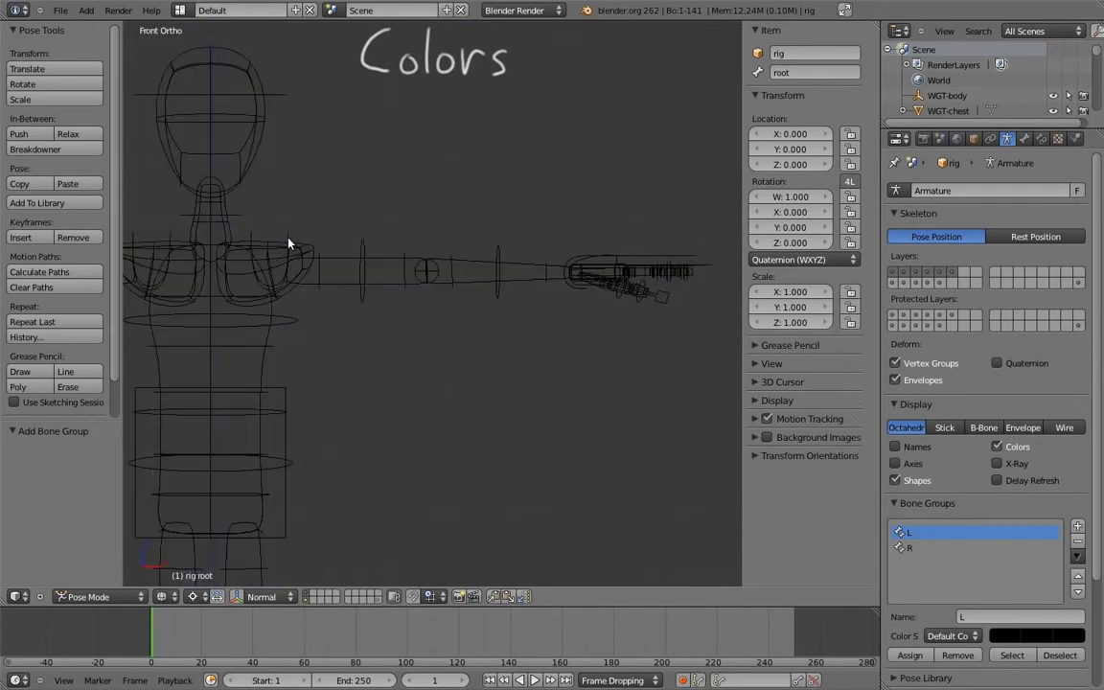
{"action": "key", "text": "b"}
{"action": "left_click_drag", "start_coordinate": [273, 218], "coordinate": [712, 307]}
{"action": "middle_click_drag", "start_coordinate": [712, 307], "coordinate": [573, 297]}
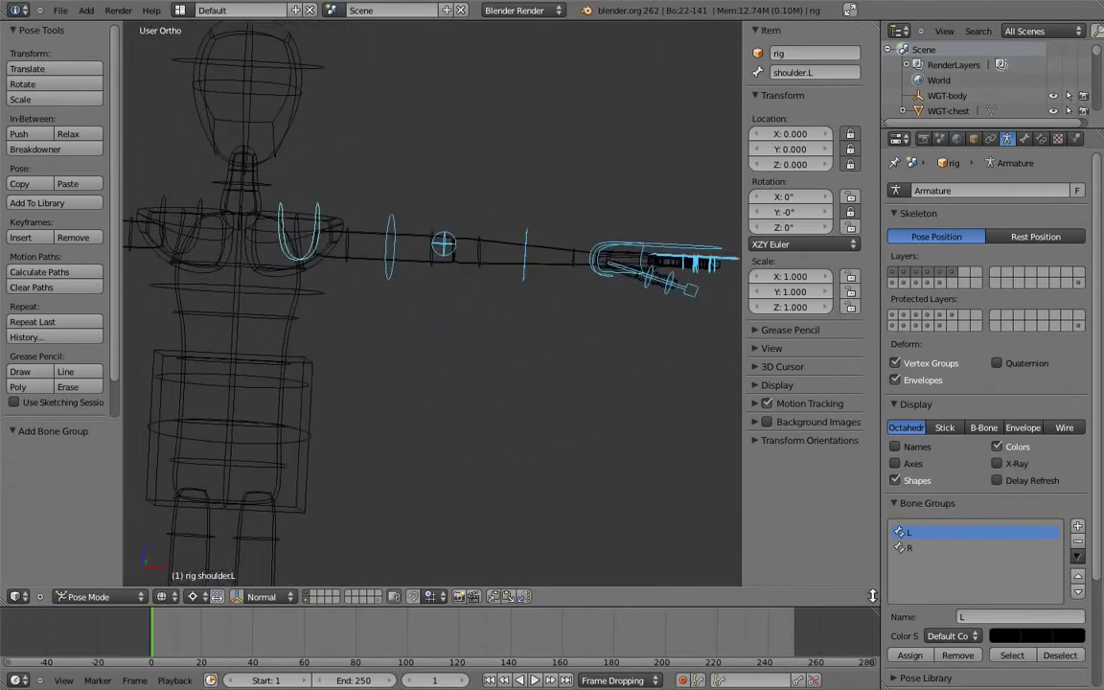
{"action": "left_click", "coordinate": [911, 656]}
Select all left leg and foot controls, leaving out the root bone, and assign them to bone group L
{"action": "middle_click_drag", "start_coordinate": [487, 437], "coordinate": [584, 277], "text": "shift"}
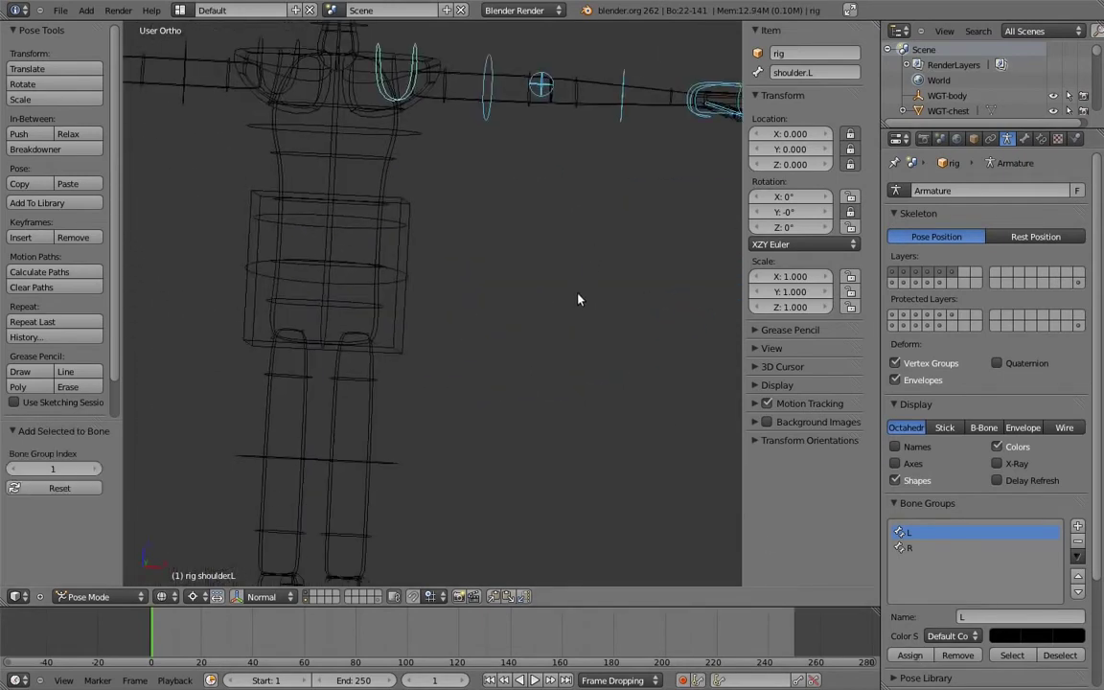
{"action": "key", "text": "KP_1"}
{"action": "middle_click_drag", "start_coordinate": [502, 501], "coordinate": [562, 229], "text": "shift"}
{"action": "right_click", "coordinate": [489, 153]}
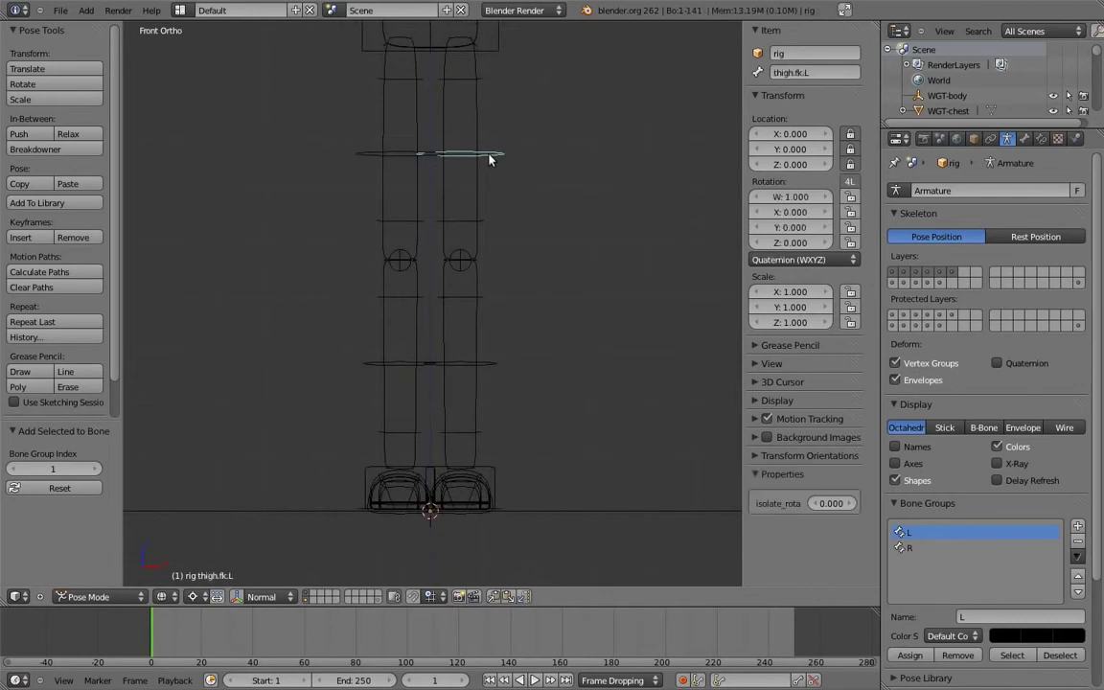
{"action": "key", "text": "b"}
{"action": "left_click_drag", "start_coordinate": [527, 124], "coordinate": [425, 506]}
{"action": "right_click", "coordinate": [548, 516], "text": "shift"}
{"action": "mouse_move", "coordinate": [527, 414]}
{"action": "middle_mouse_down"}
{"action": "mouse_move", "coordinate": [500, 450]}
{"action": "mouse_move", "coordinate": [493, 414]}
{"action": "mouse_move", "coordinate": [537, 418]}
{"action": "middle_mouse_up"}
{"action": "left_click", "coordinate": [910, 656]}
Select all controls of the right arm, from the shoulder to the fingers, and assign them to bone group R
{"action": "key", "text": "KP_1"}
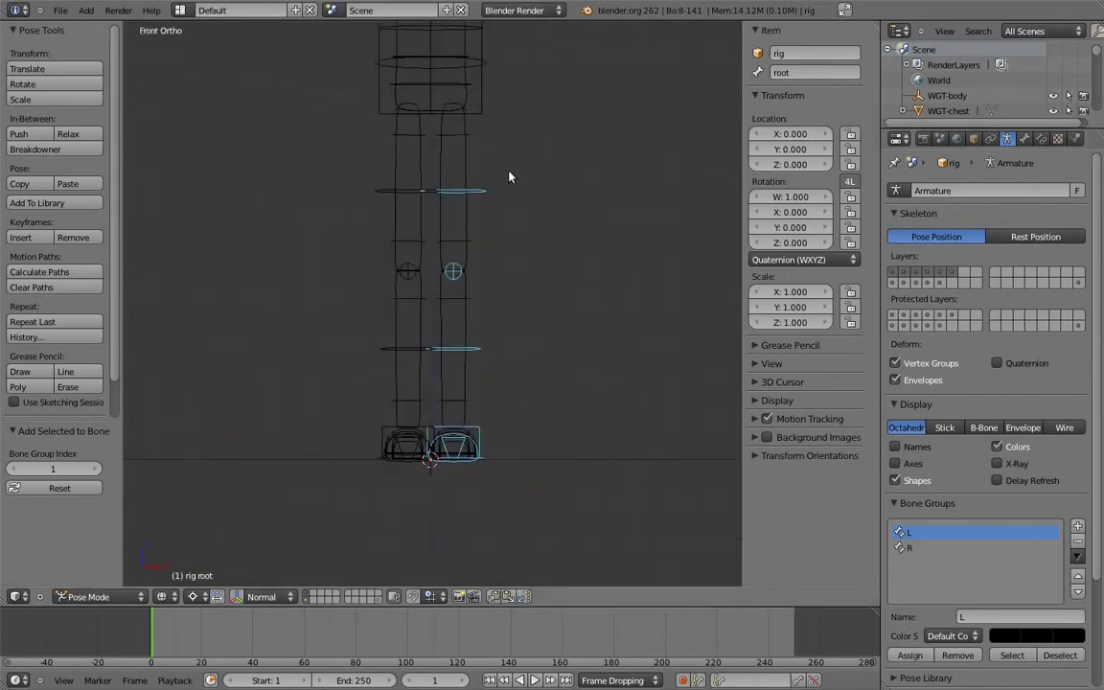
{"action": "right_click", "coordinate": [520, 237]}
{"action": "key", "text": "b"}
{"action": "left_click_drag", "start_coordinate": [586, 204], "coordinate": [274, 270]}
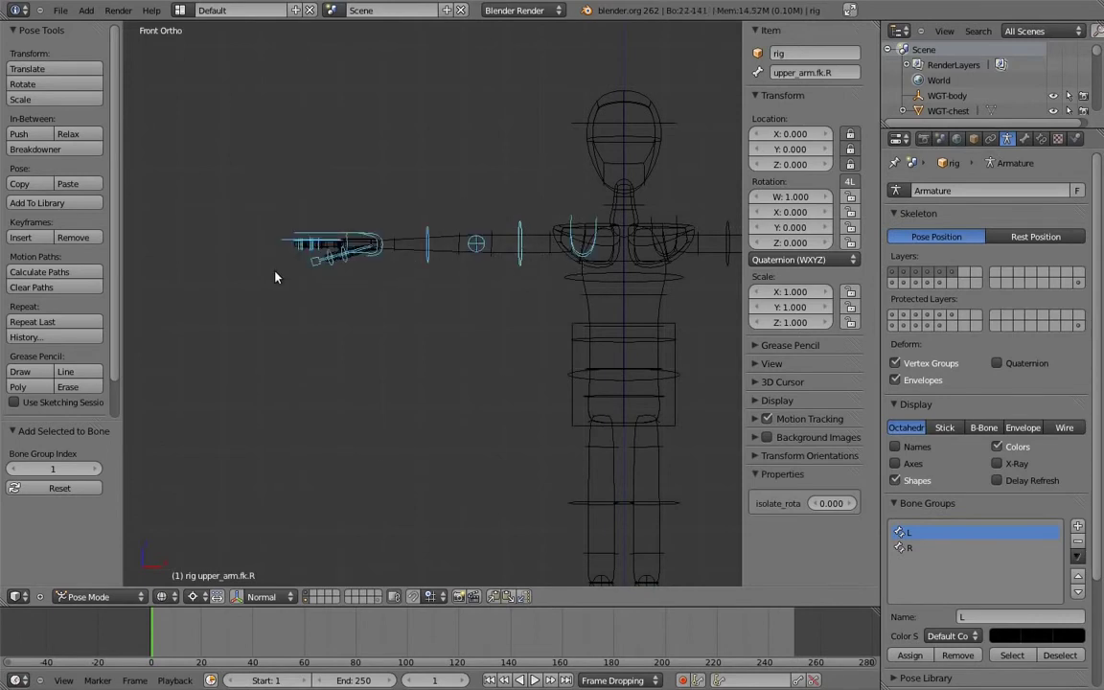
{"action": "left_click", "coordinate": [909, 547]}
Select all right leg and foot controls, leaving out the root bone, and assign them to bone group R
{"action": "middle_click_drag", "start_coordinate": [578, 449], "coordinate": [507, 175], "text": "shift"}
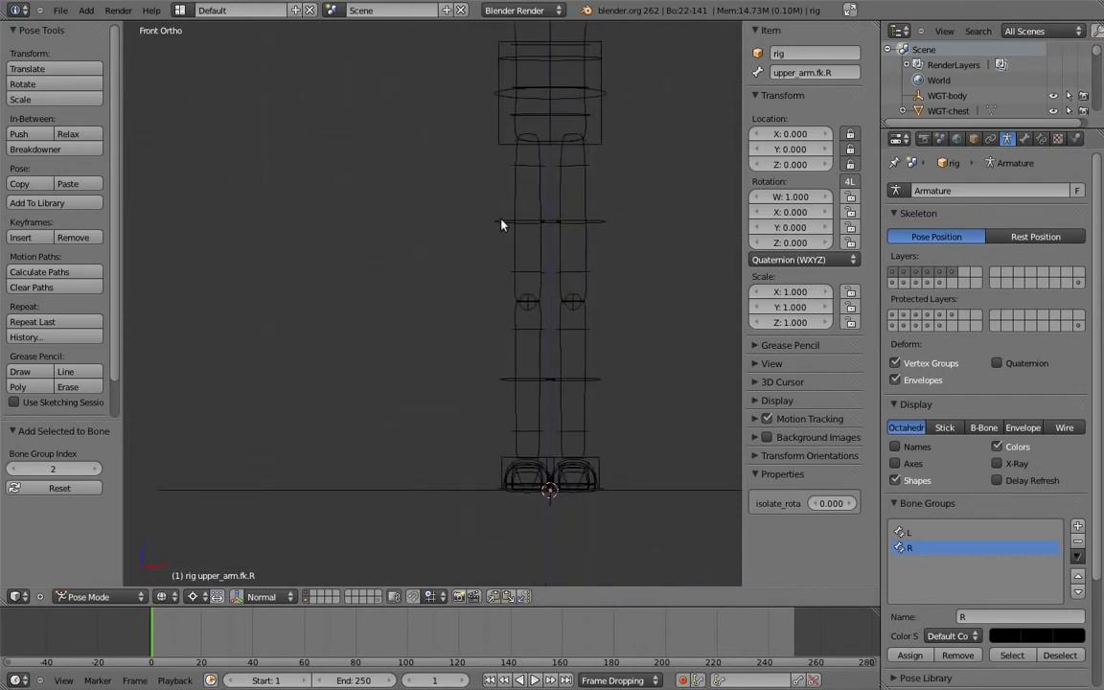
{"action": "key", "text": "b"}
{"action": "left_click_drag", "start_coordinate": [471, 200], "coordinate": [534, 518]}
{"action": "right_click", "coordinate": [413, 495], "text": "shift"}
{"action": "middle_click_drag", "start_coordinate": [414, 497], "coordinate": [646, 404]}
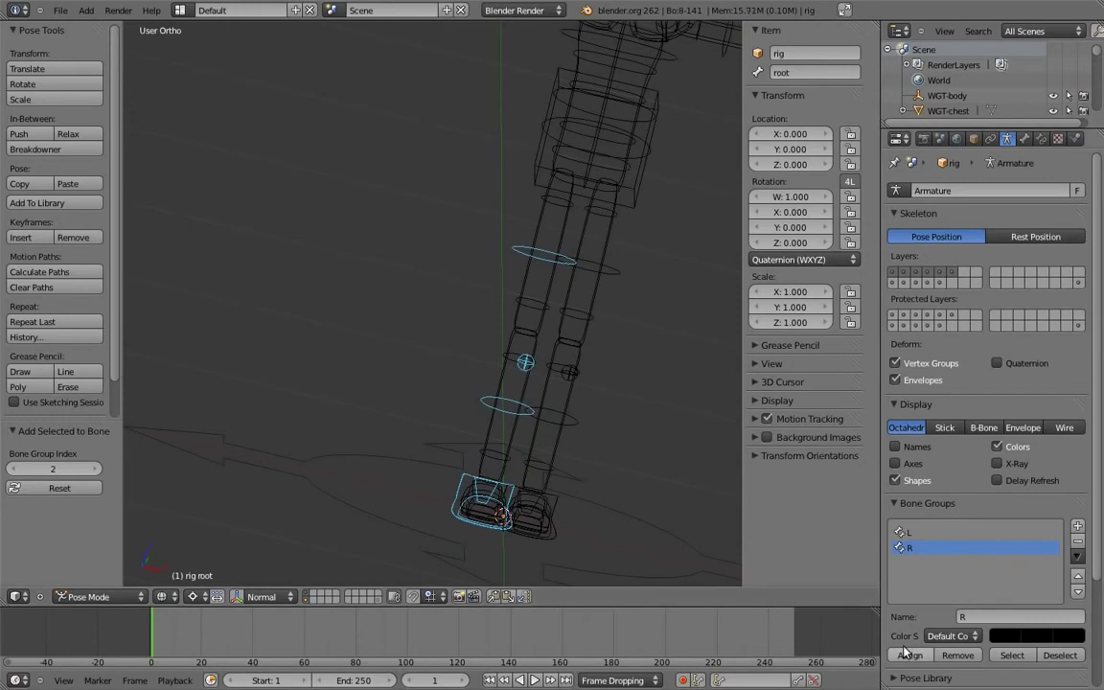
Return to front view with solid shading and deselect all bones
{"action": "key", "text": "KP_1"}
{"action": "key", "text": "z"}
{"action": "scroll", "coordinate": [608, 337], "scroll_direction": "down", "scroll_amount": 3}
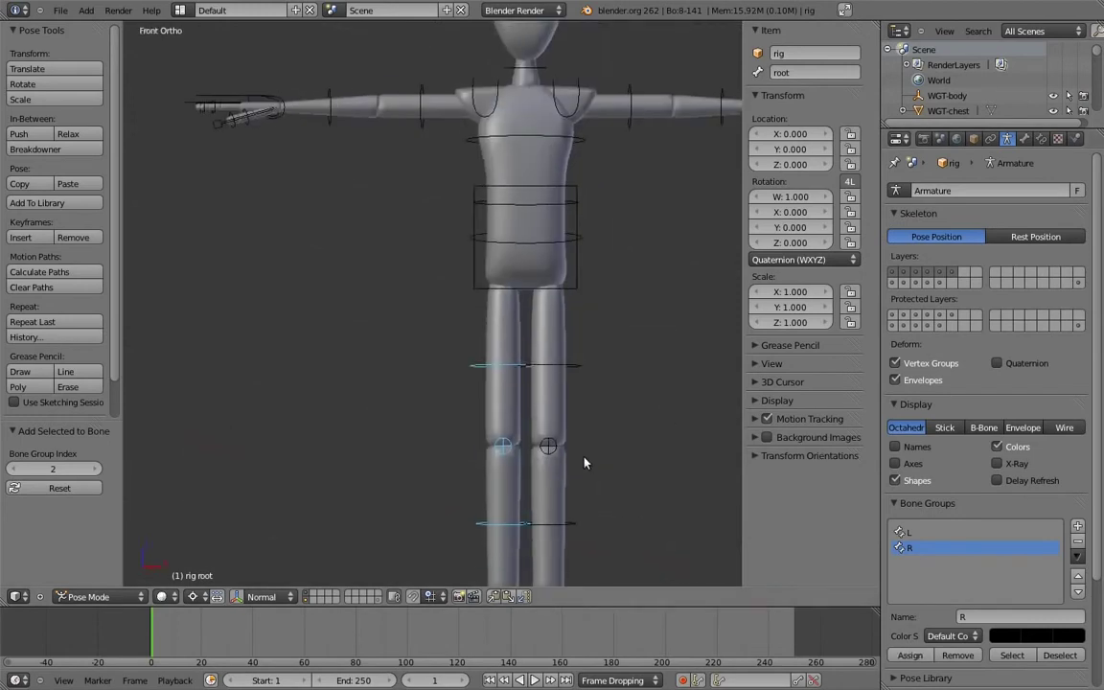
{"action": "key", "text": "a"}
Try theme color sets 01 and 02 on bone group L and settle on 04 - Theme Color Set
{"action": "left_click", "coordinate": [910, 533]}
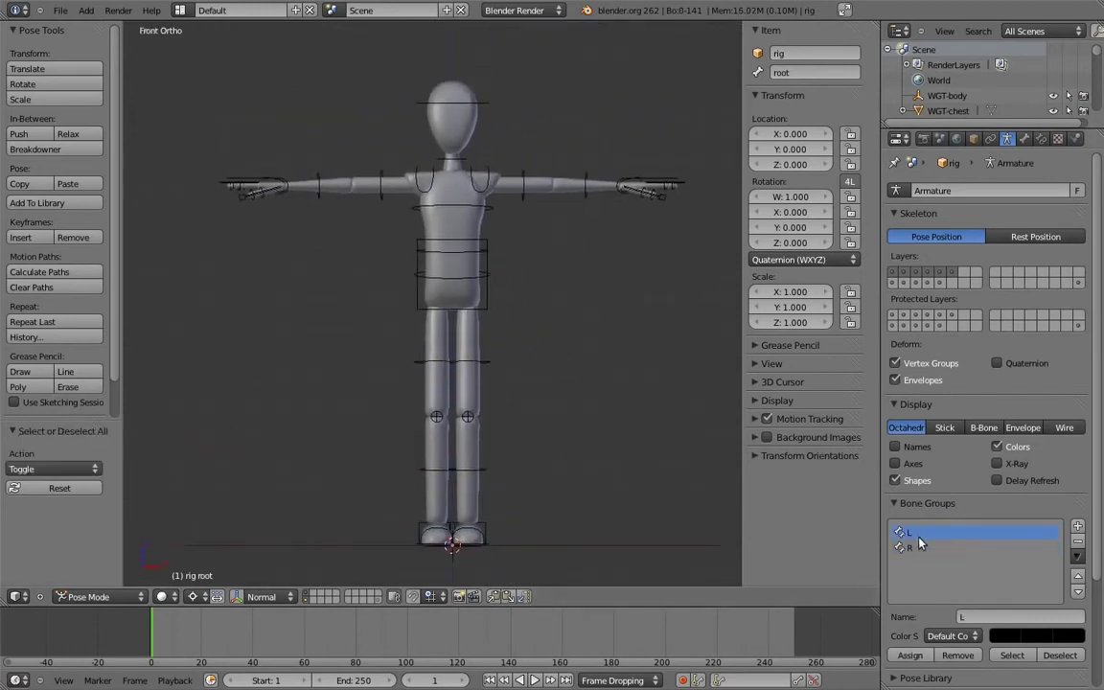
{"action": "left_click", "coordinate": [951, 636]}
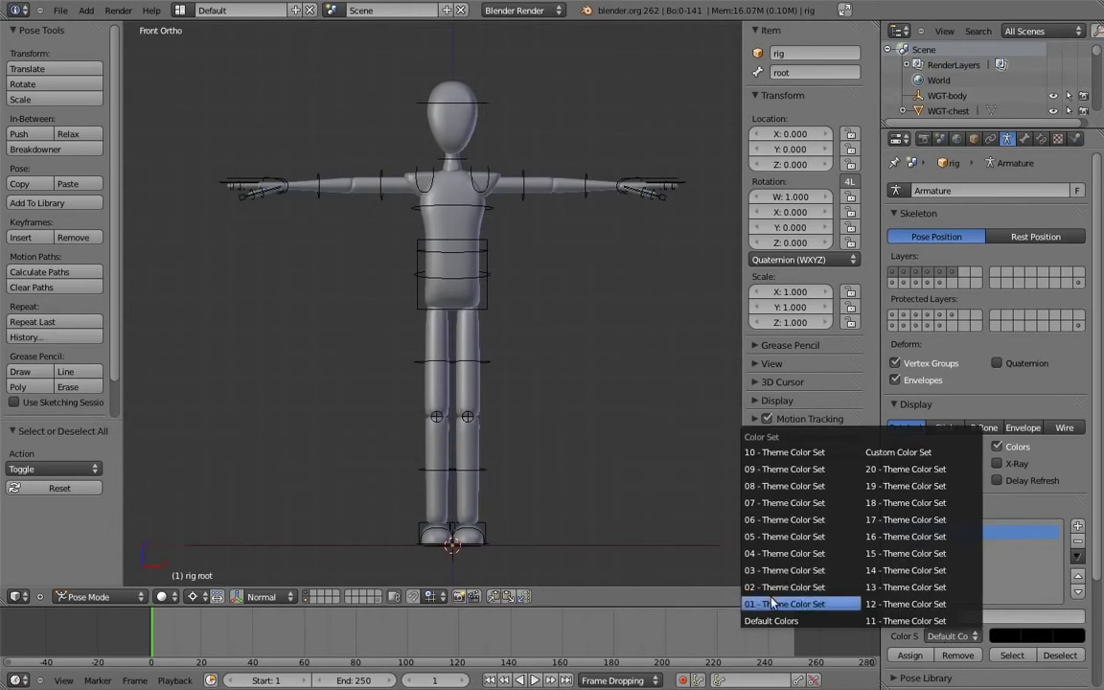
{"action": "left_click", "coordinate": [784, 604]}
{"action": "left_click", "coordinate": [946, 639]}
{"action": "left_click", "coordinate": [809, 586]}
{"action": "left_click", "coordinate": [951, 636]}
{"action": "left_click", "coordinate": [951, 635]}
{"action": "left_click", "coordinate": [814, 557]}
Set bone group R's color set to 01 - Theme Color Set and check the group colors from several angles with bones selected and deselected
{"action": "left_click", "coordinate": [912, 547]}
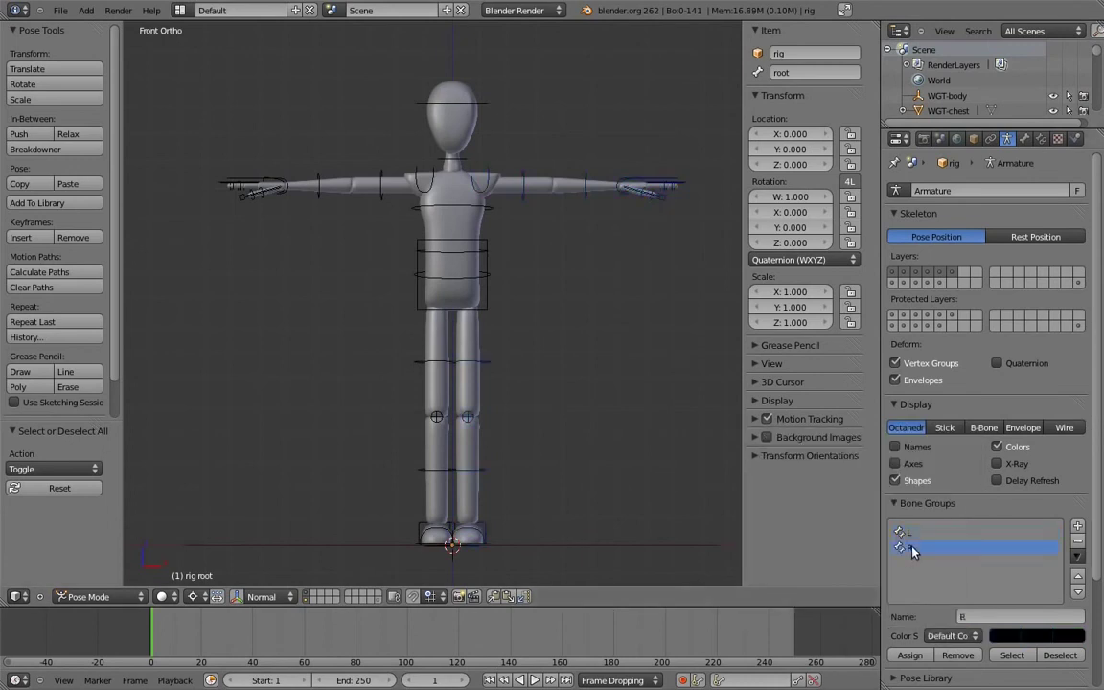
{"action": "left_click", "coordinate": [952, 636]}
{"action": "left_click", "coordinate": [820, 605]}
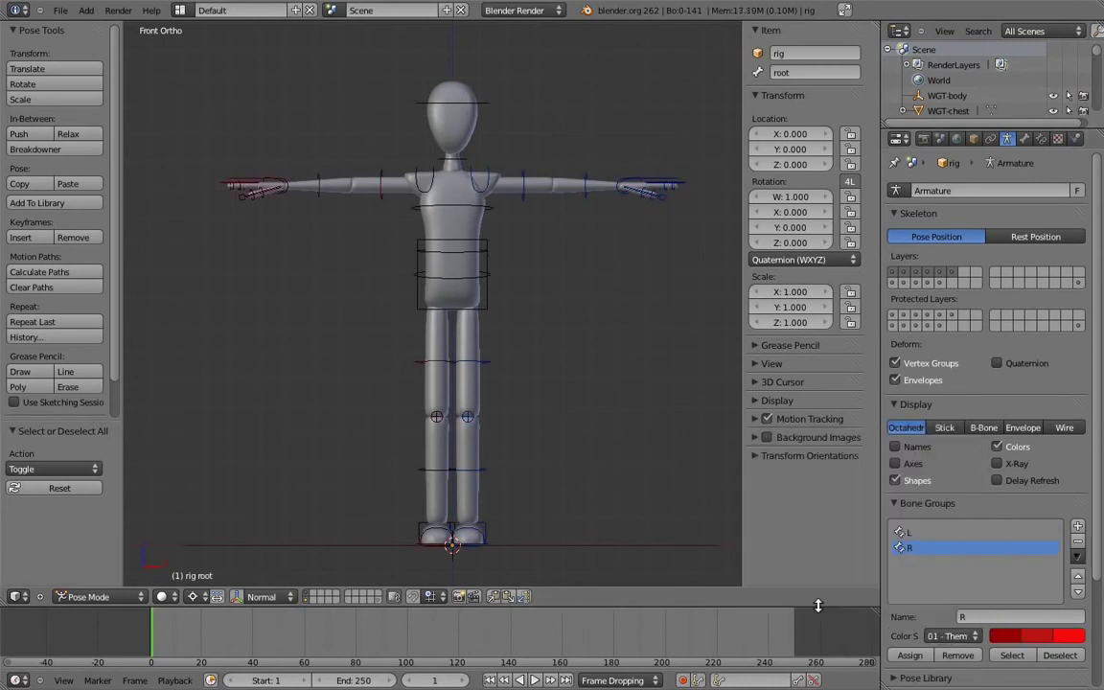
{"action": "middle_click_drag", "start_coordinate": [512, 223], "coordinate": [544, 268]}
{"action": "scroll", "coordinate": [569, 290], "scroll_direction": "down", "scroll_amount": 3}
{"action": "key", "text": "a"}
{"action": "key", "text": "a"}
{"action": "key", "text": "a"}
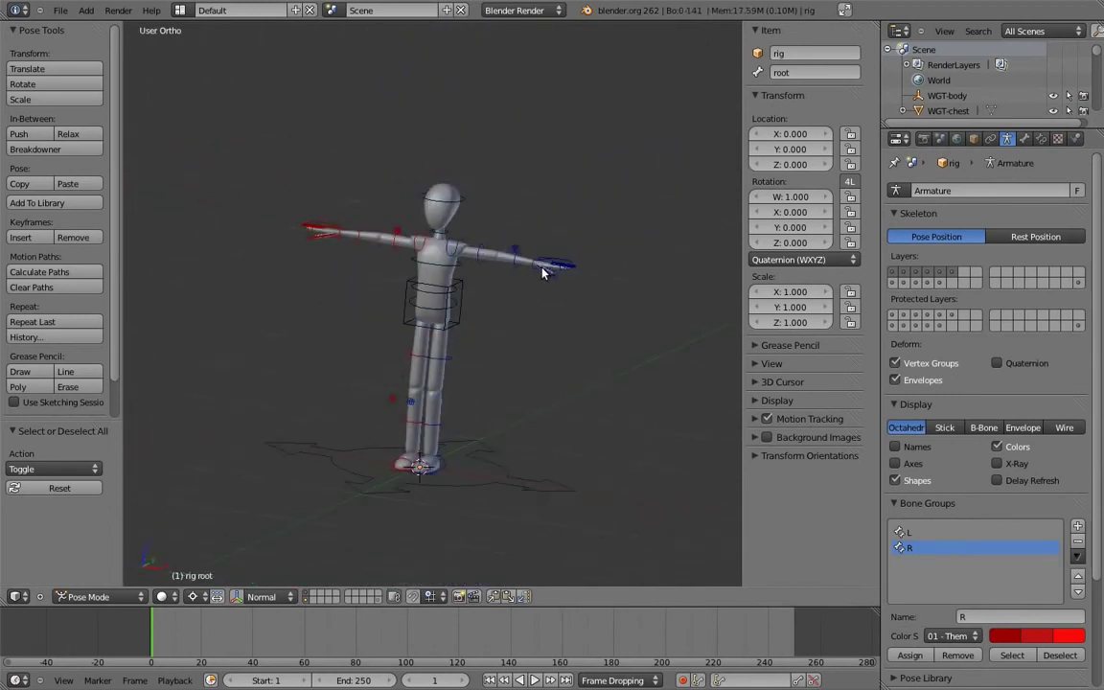
{"action": "key", "text": "KP_1"}
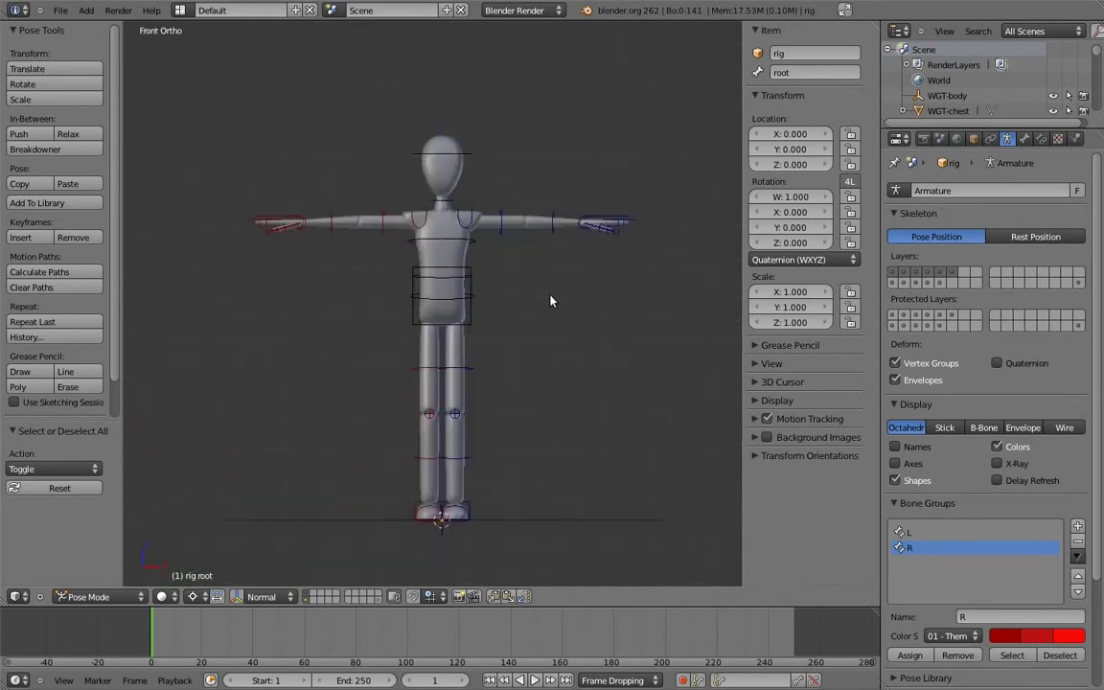